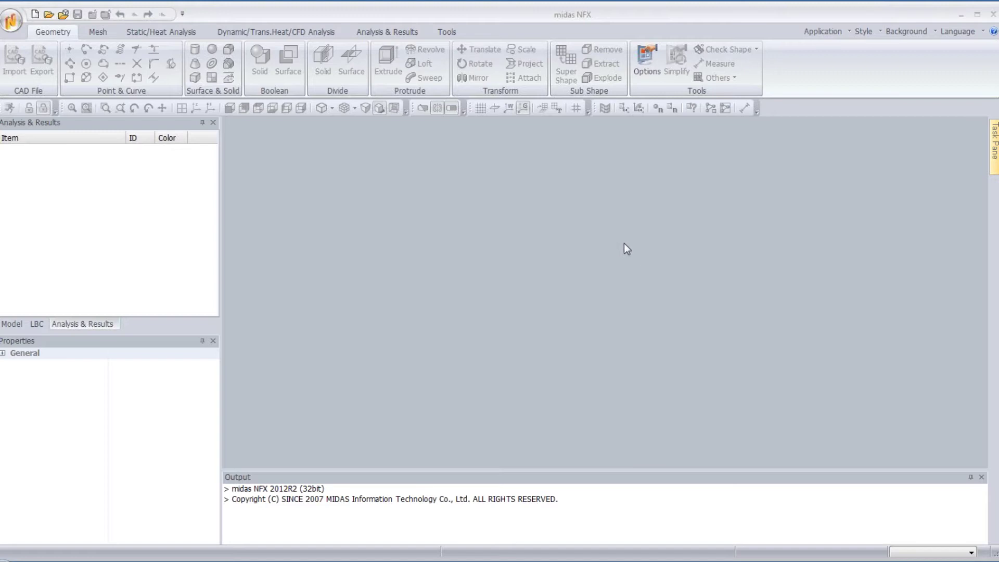
- Create a new 3D model using the N-mm-kg-sec-J unit system
left_click(34, 15)
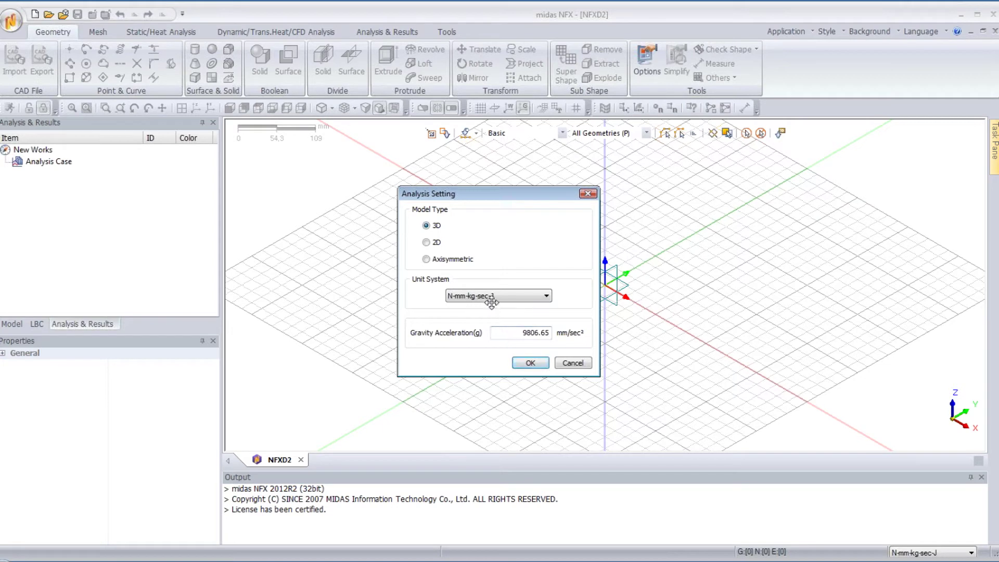
left_click(528, 363)
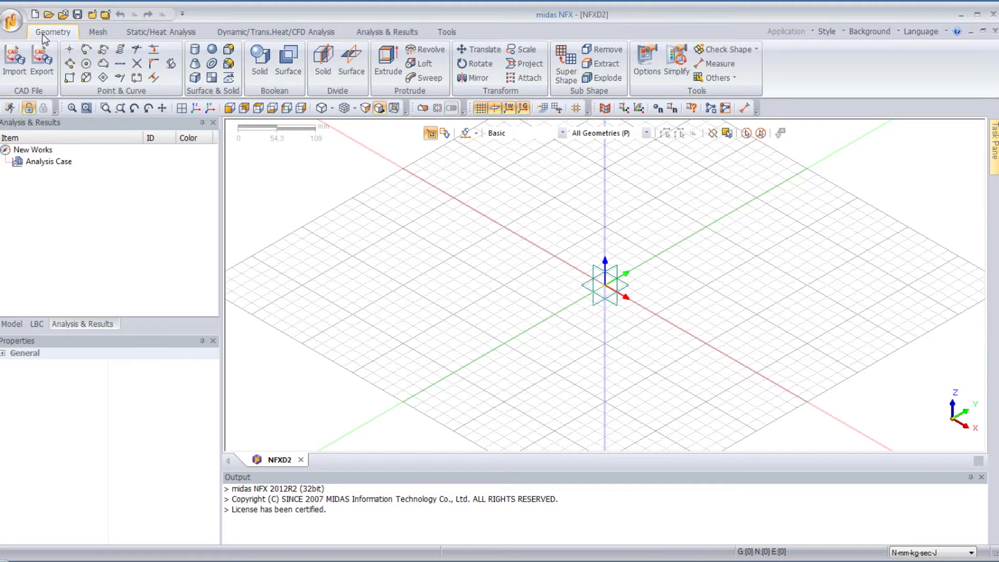
- Create a rectangular face with one corner at 0,-100 and the opposite corner at relative distance 200,200
left_click(69, 79)
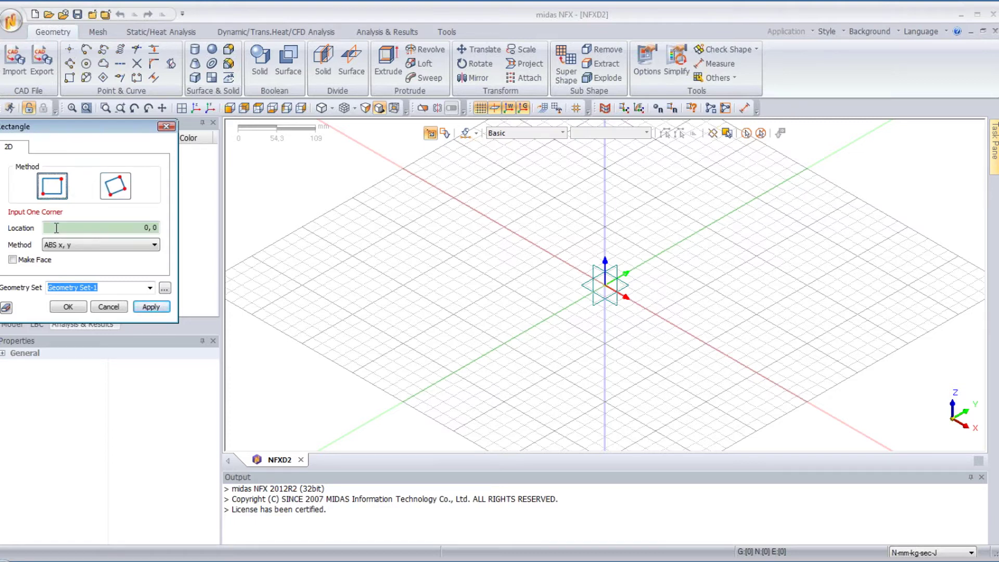
left_click(12, 260)
left_click(12, 260)
left_click_drag(87, 229, 157, 229)
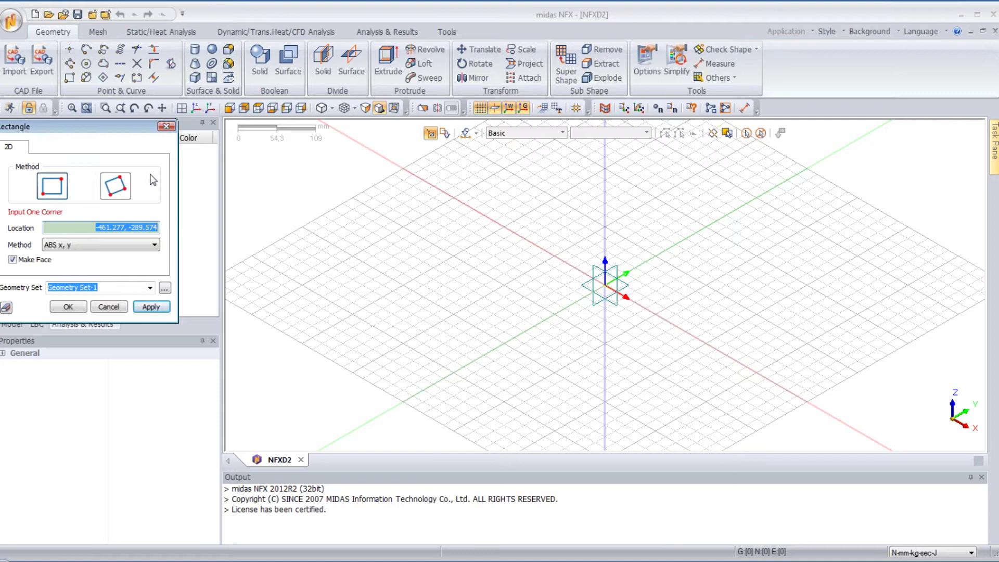
type("0")
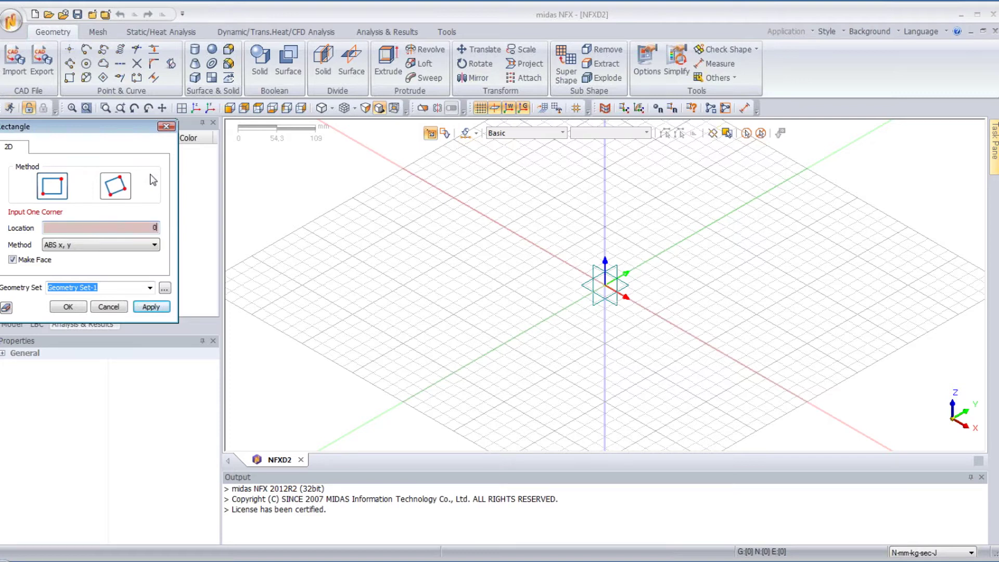
type(",-100")
key("Return")
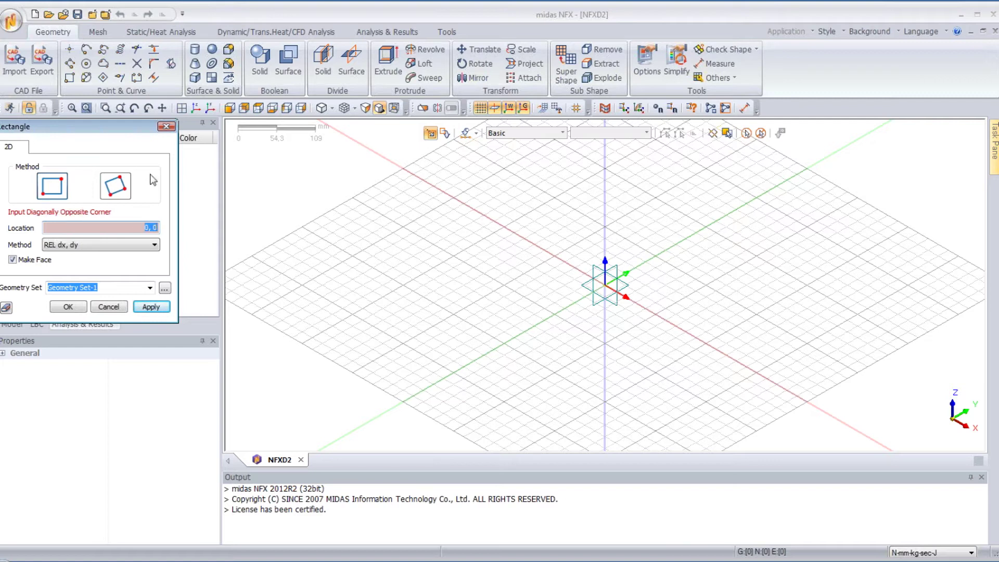
type("200,200")
key("Return")
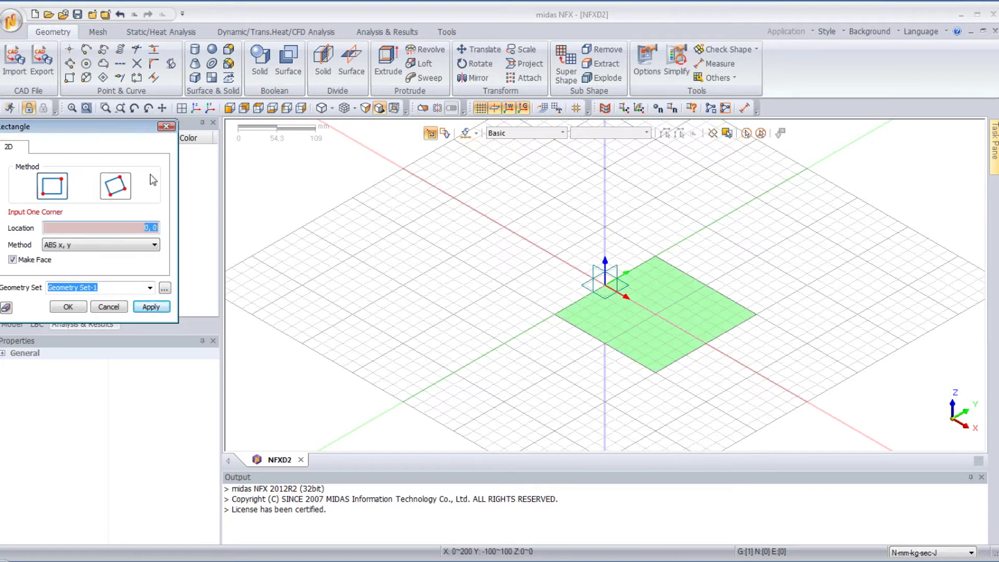
left_click(166, 126)
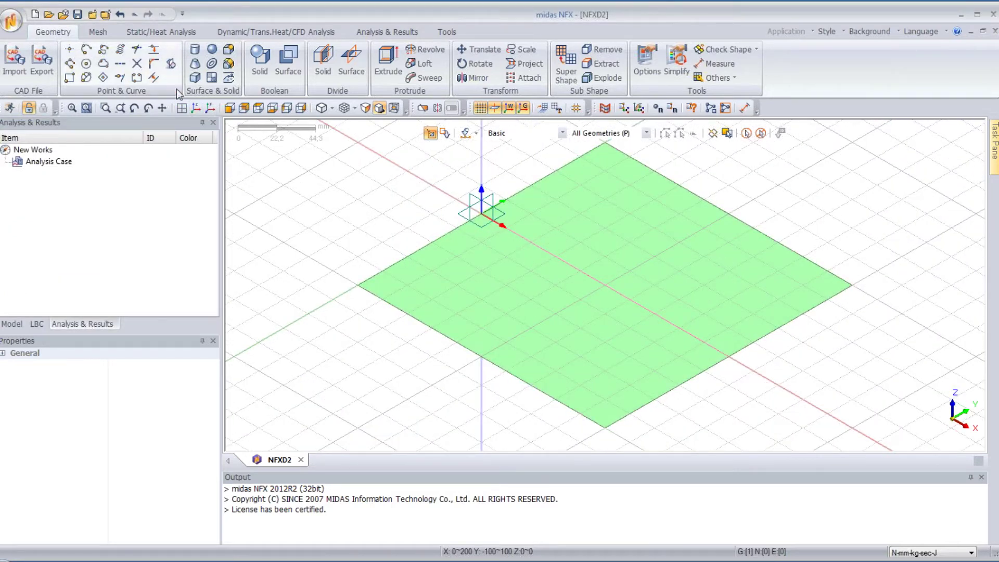
- Create a circular face of radius 20 mm centred at X 150 on the rectangle's positive Y side
left_click(87, 64)
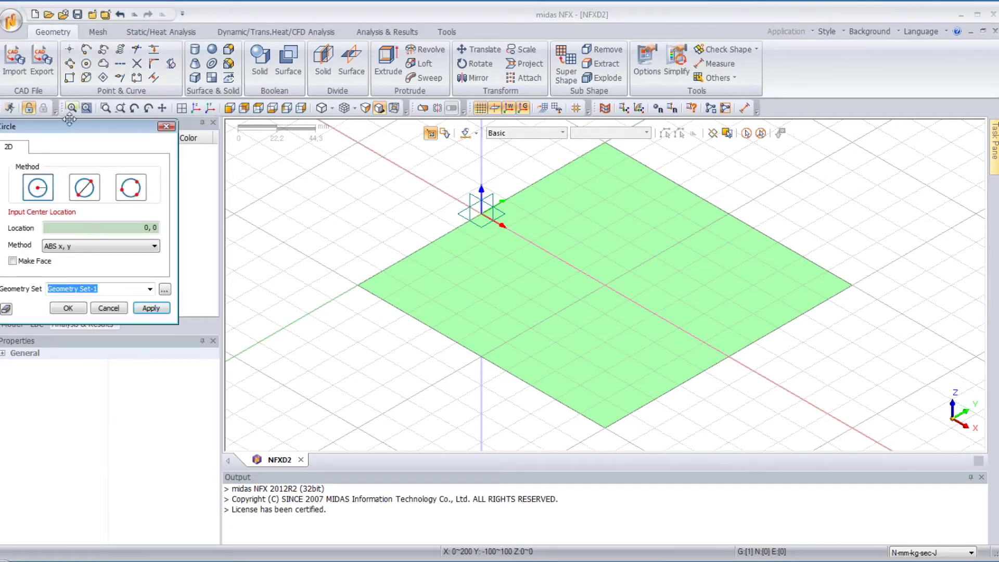
left_click(13, 261)
left_click(37, 188)
left_click(135, 228)
type("15")
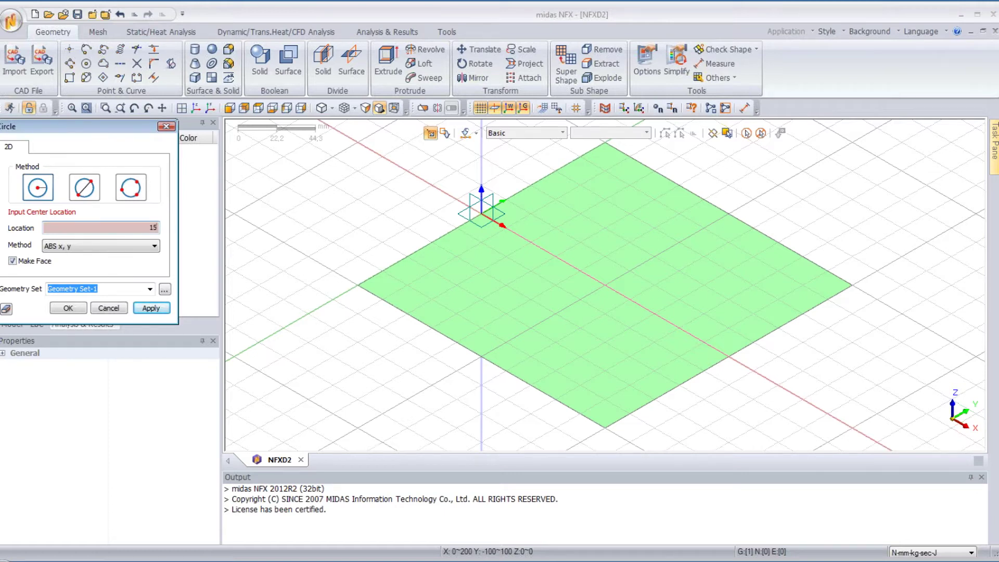
type("0,")
type("150")
key("Return")
type("20")
key("Return")
- Add a second circular face of the same size on the rectangle's negative Y side, mirroring the first across the X axis
type("15")
key("Return")
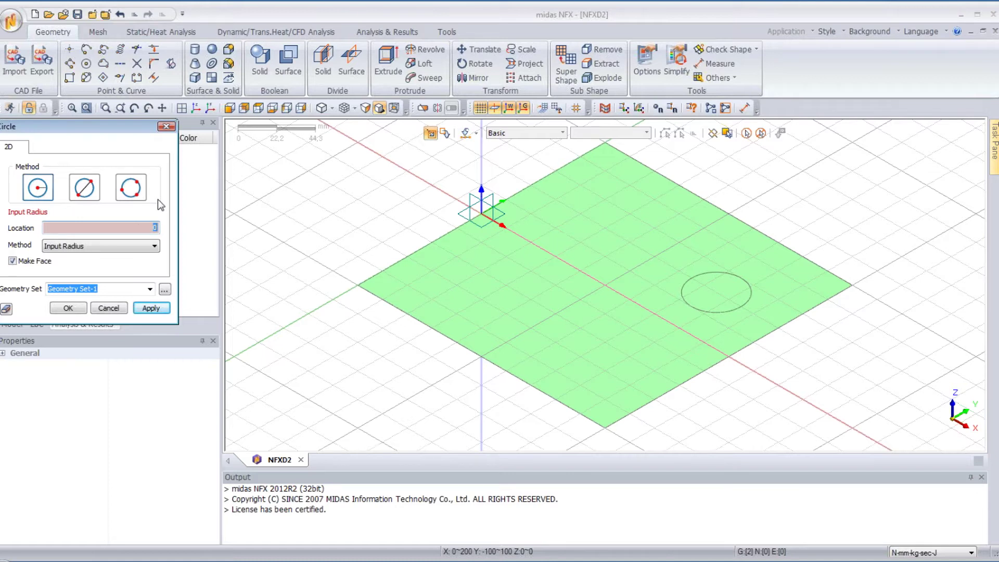
key("Return")
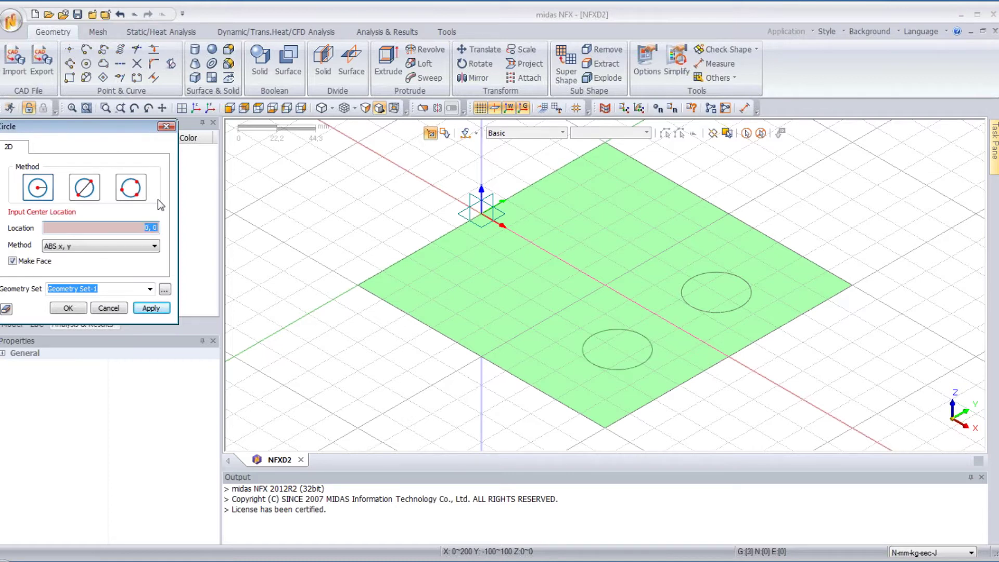
left_click(109, 308)
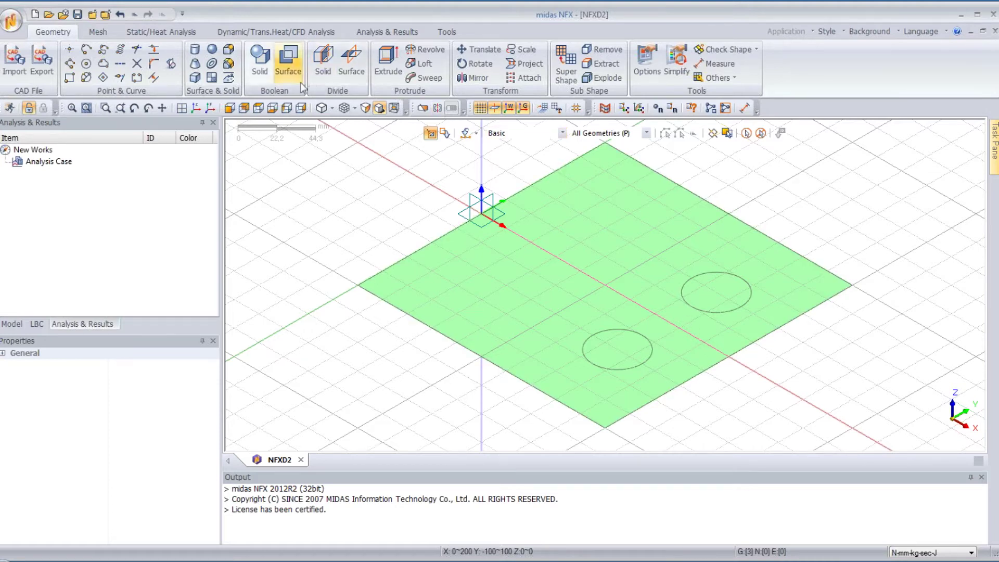
- Divide the rectangular face by surface with the two circles as tools, deleting the original and the tool faces
left_click(354, 55)
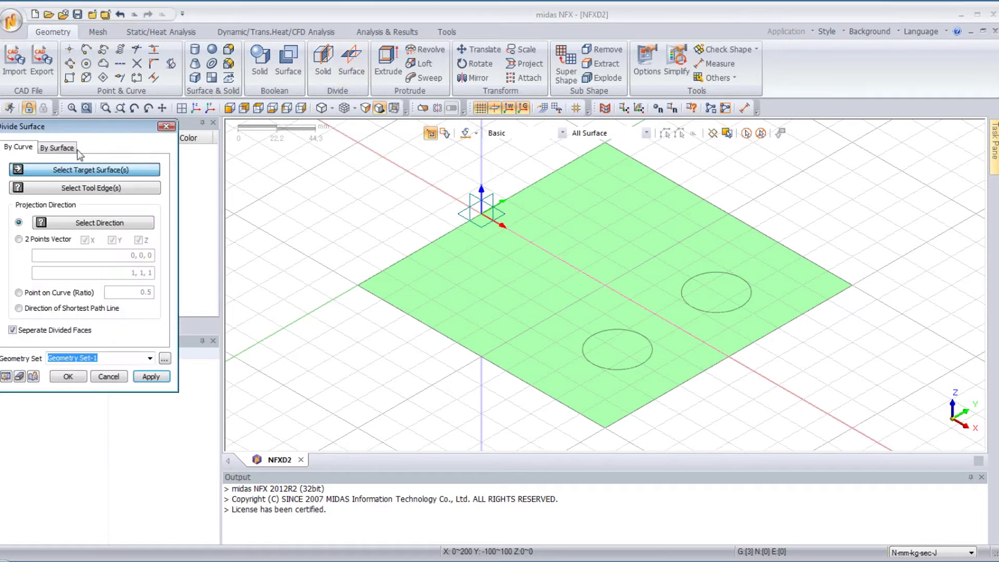
left_click(48, 148)
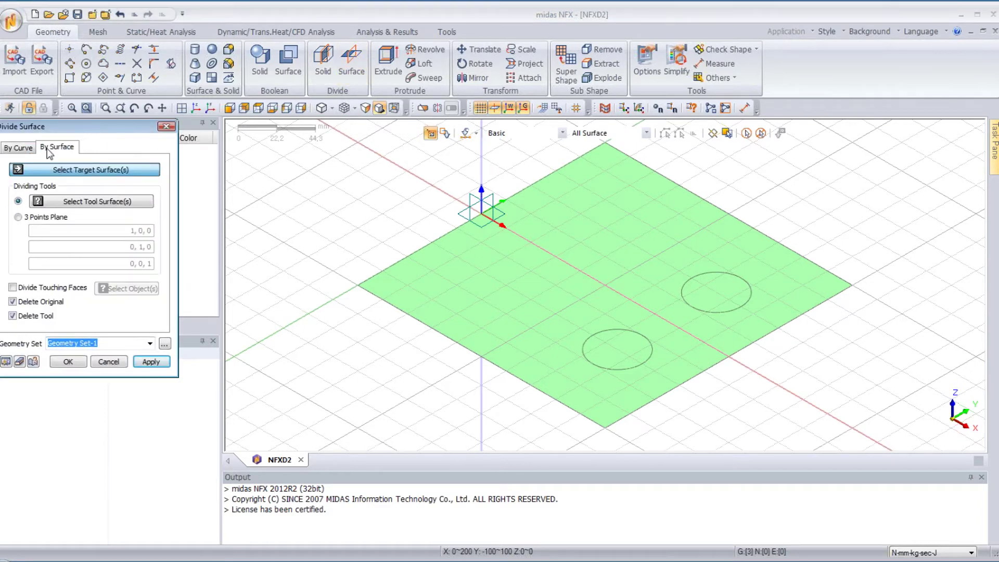
left_click(516, 257)
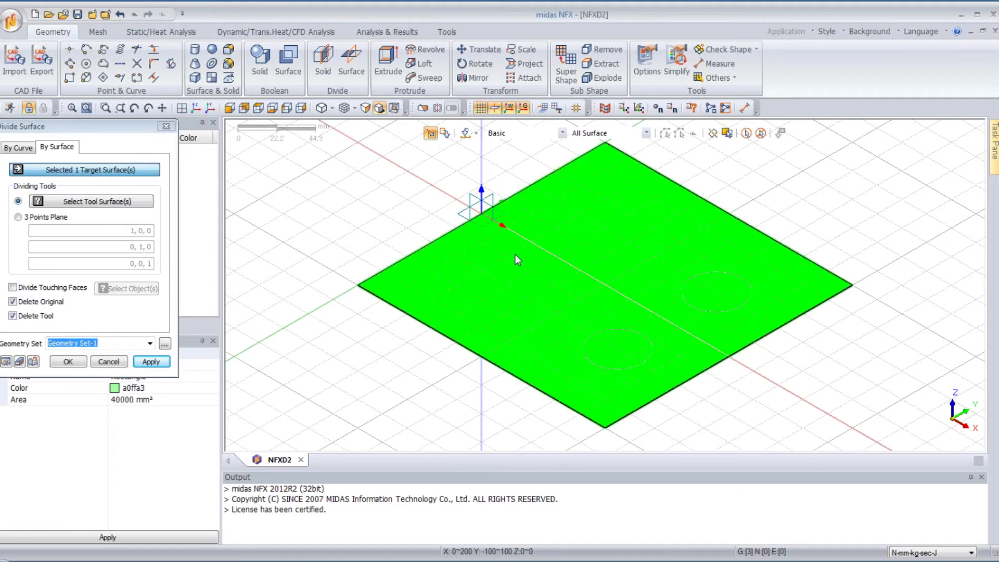
left_click(77, 201)
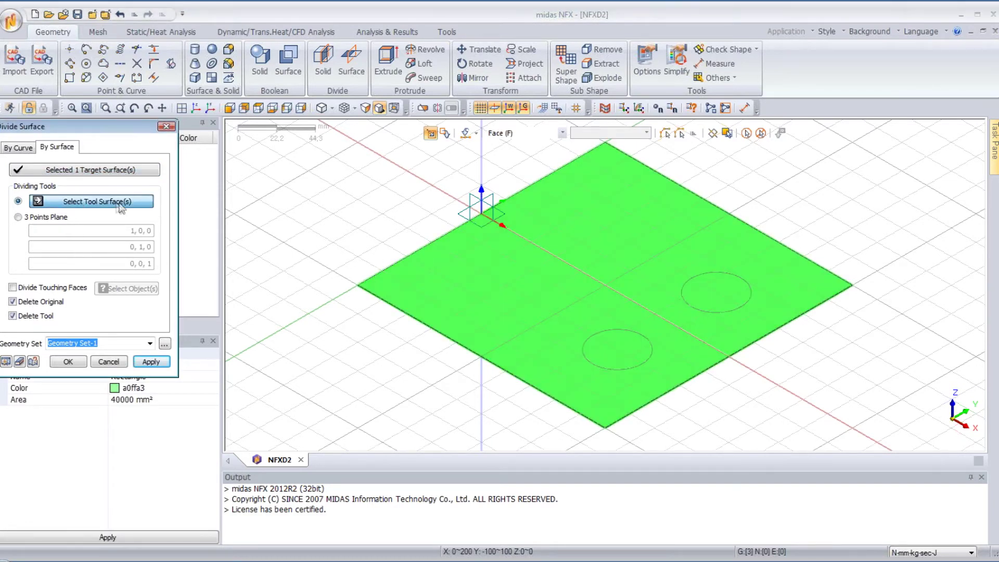
left_click(606, 350)
left_click(733, 298)
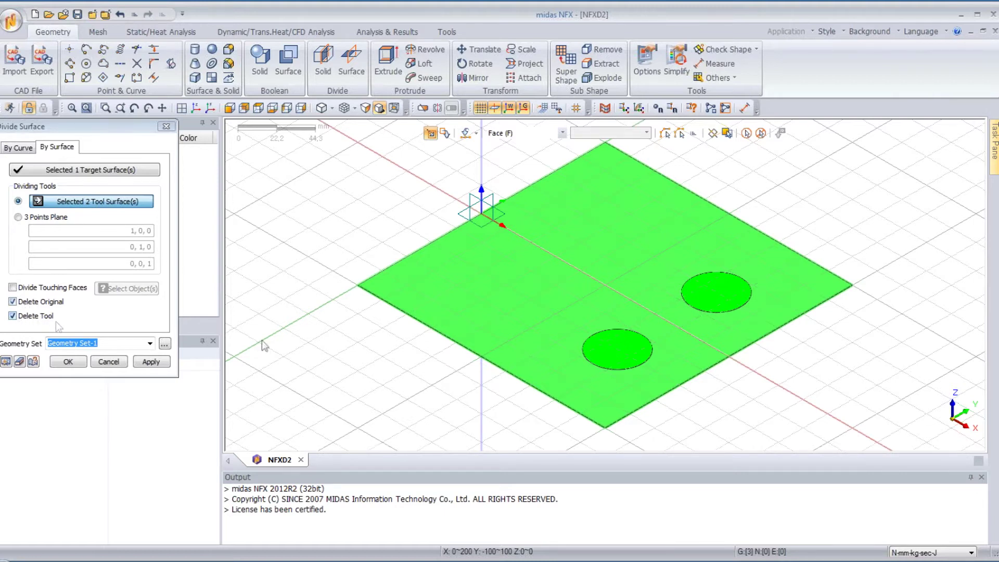
left_click(67, 365)
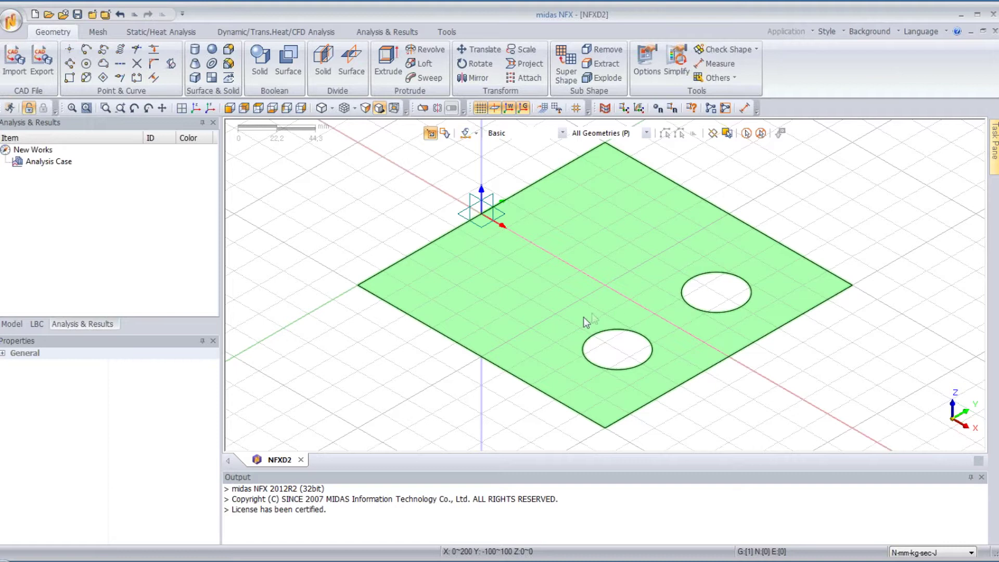
- Extrude the rectangular face with its two holes 50 mm along the Z axis
left_click(388, 61)
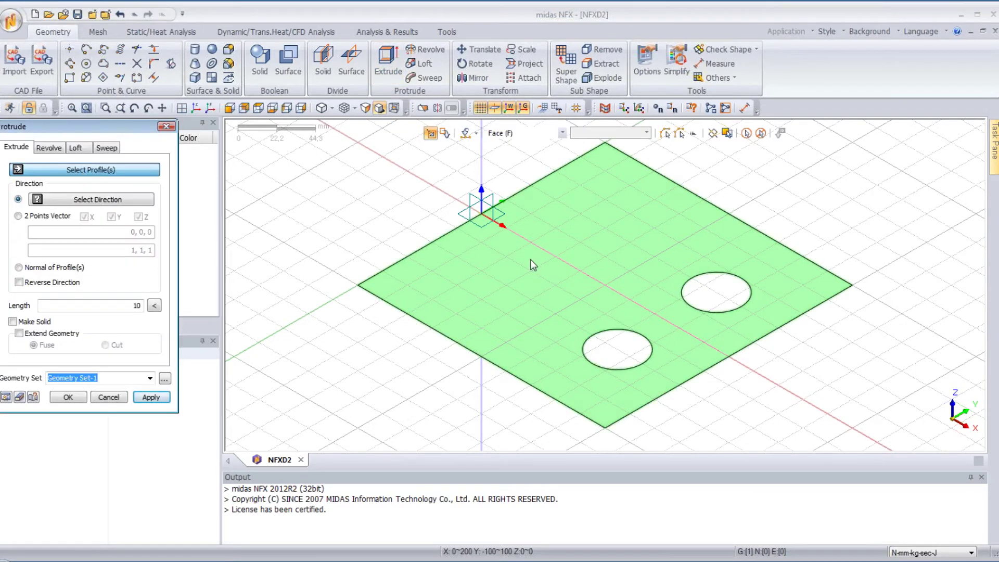
left_click(511, 261)
left_click(121, 200)
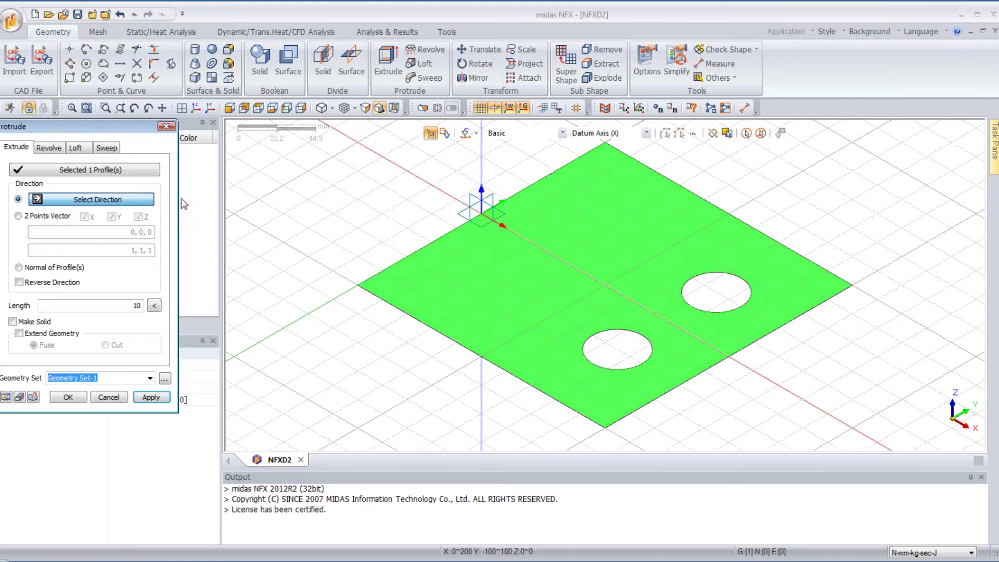
left_click(481, 166)
double_click(108, 305)
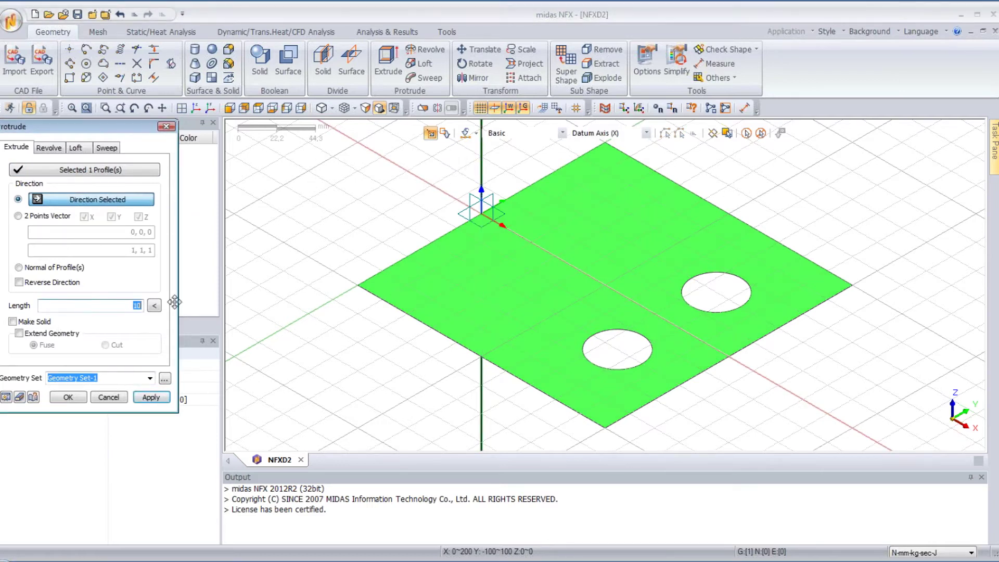
type("50")
left_click(6, 399)
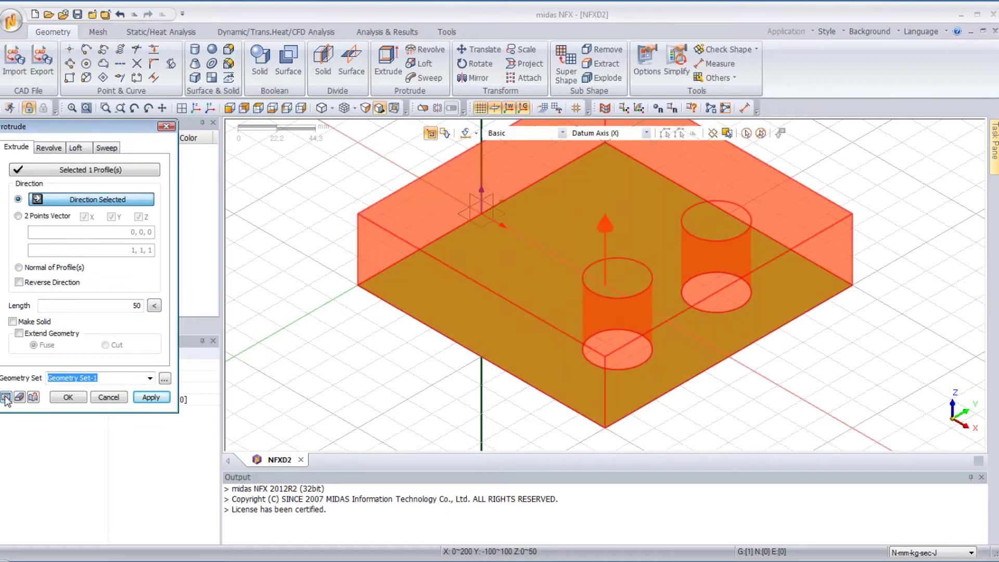
left_click(68, 397)
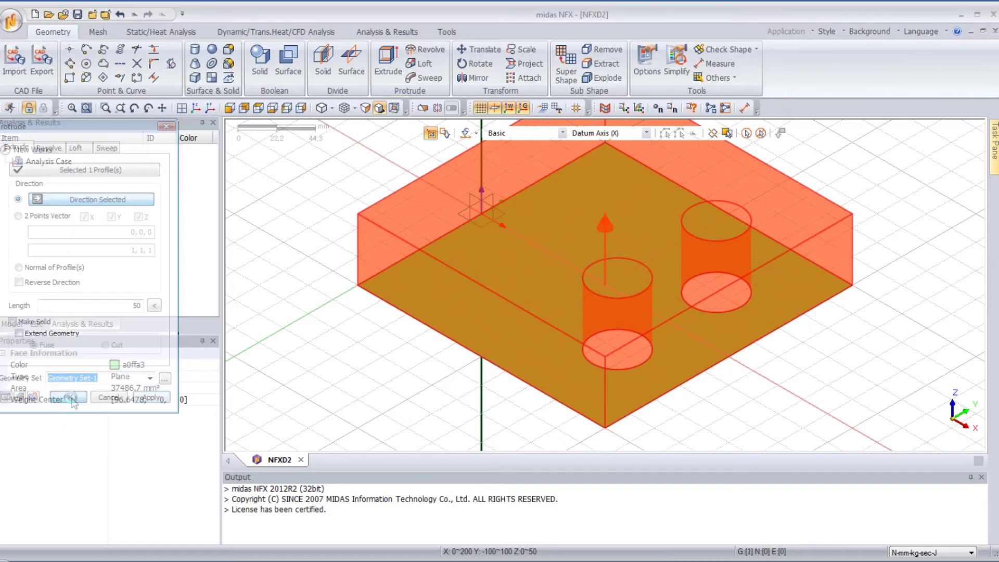
- Move the work plane onto the plate's solid side face on the positive Y side, with 0 offset
left_click(196, 108)
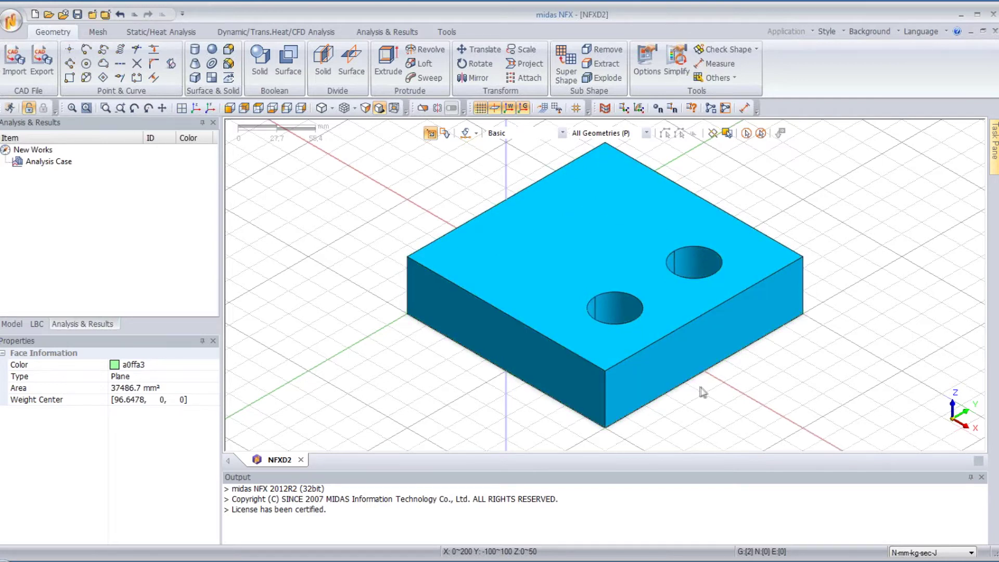
middle_click_drag(721, 372, 563, 384)
right_click(765, 399)
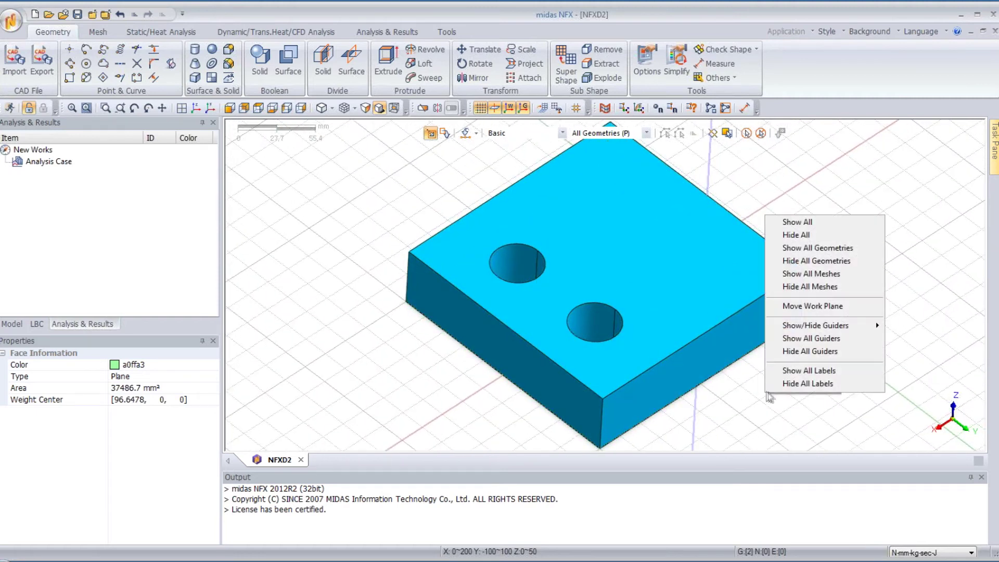
left_click(814, 307)
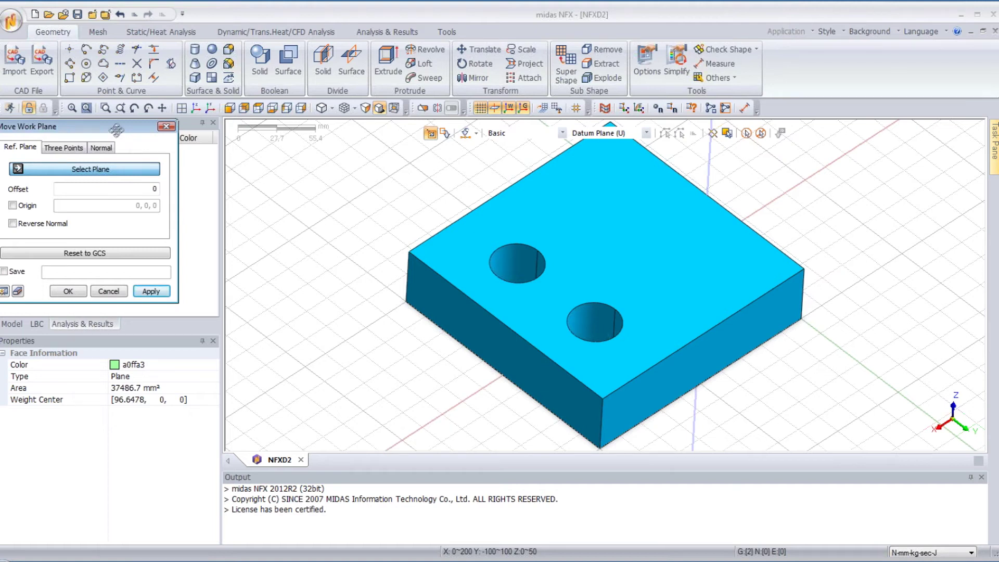
left_click_drag(116, 129, 145, 149)
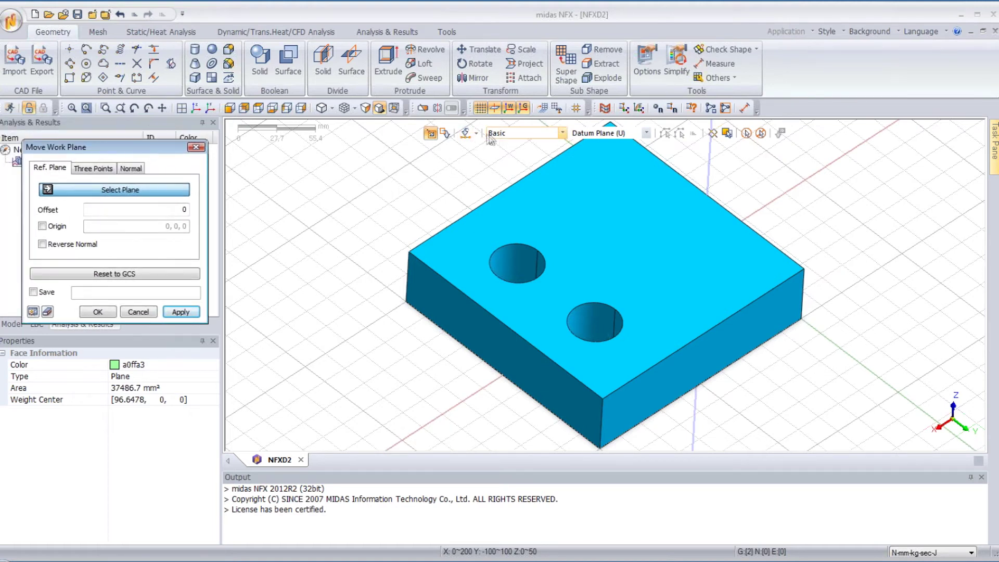
left_click(562, 134)
left_click(557, 156)
left_click(711, 359)
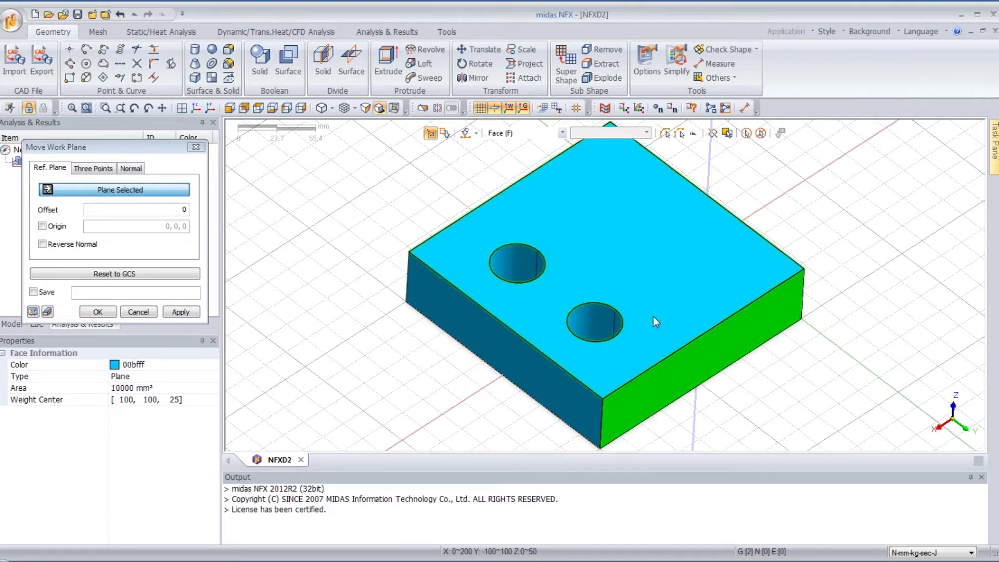
middle_click_drag(648, 311, 495, 247)
left_click(33, 311)
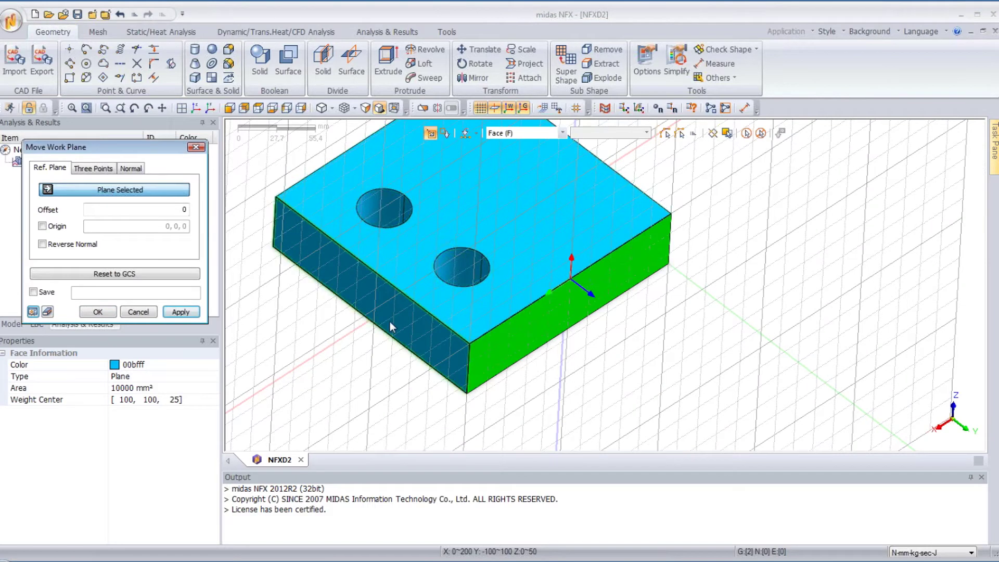
left_click(90, 312)
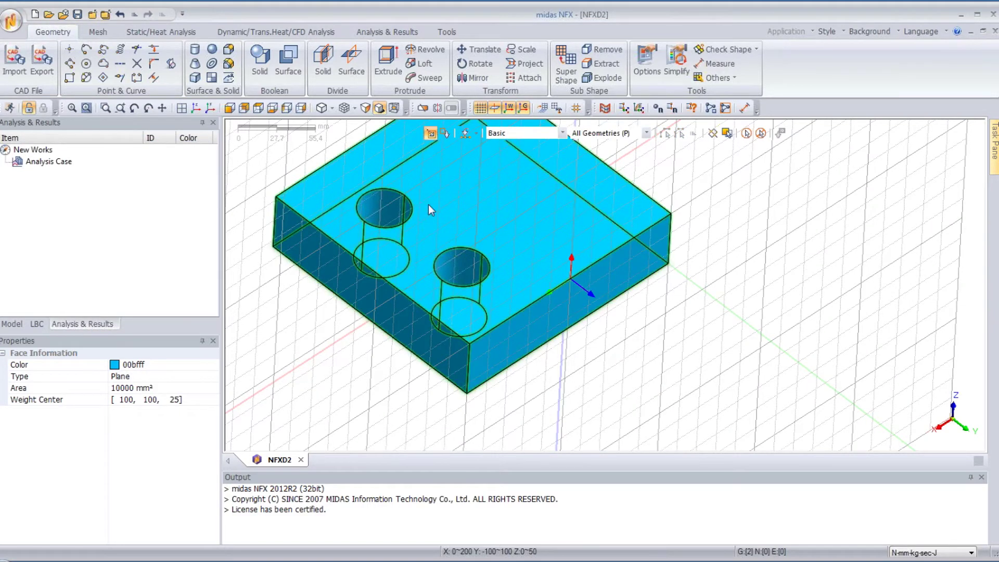
- Start a Make Face profile with lines from the plate's upper corner at 0, -100 to the top-edge midpoint, and 100 mm straight up
middle_click_drag(414, 254, 333, 197)
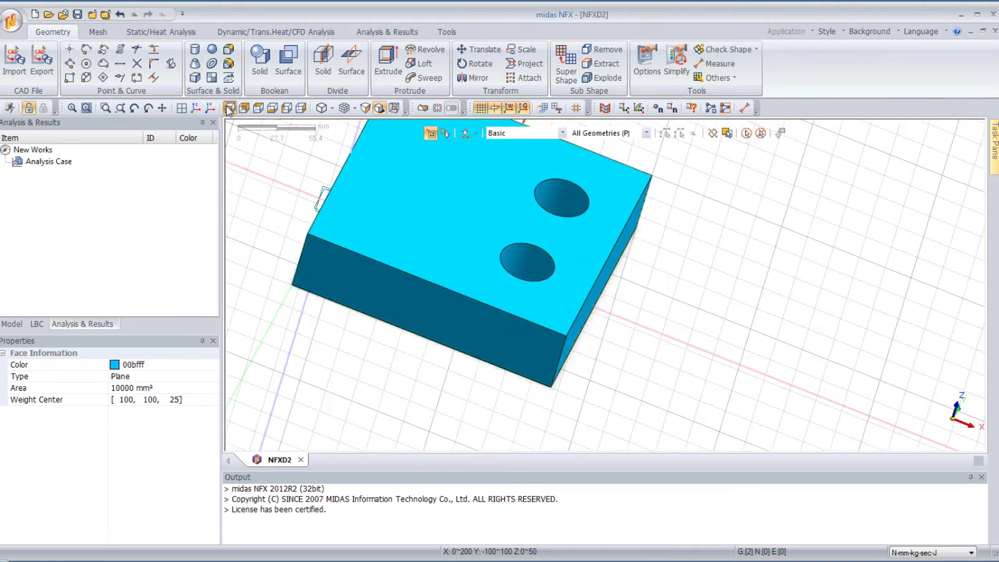
left_click(244, 108)
scroll(513, 257, "down", 5)
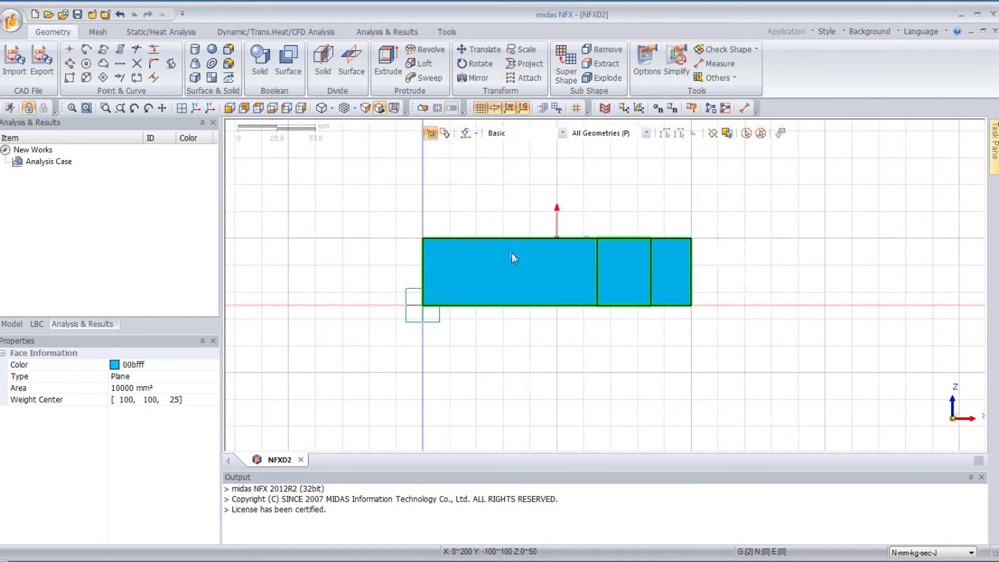
middle_click_drag(502, 231, 508, 351, "ctrl")
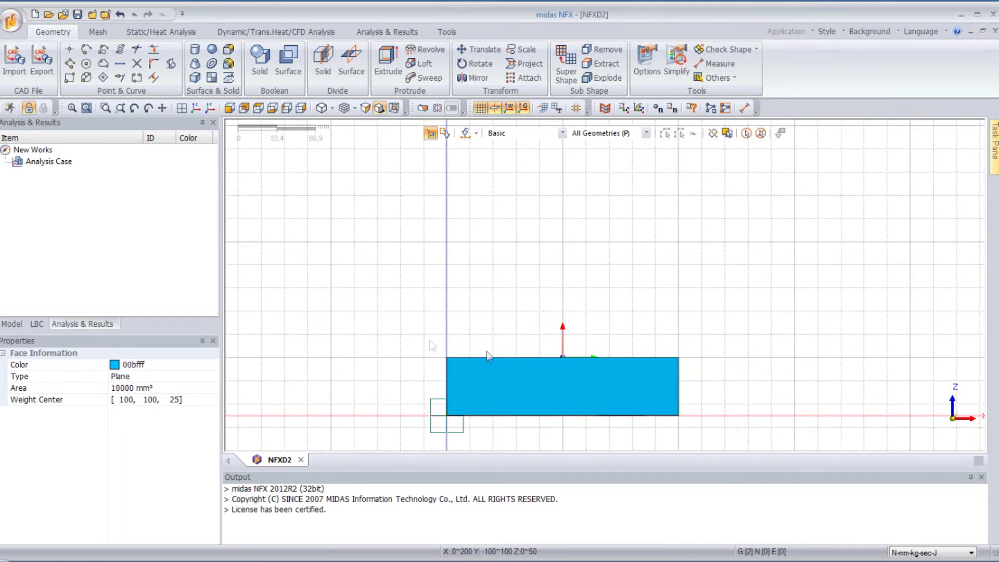
left_click(104, 63)
left_click_drag(94, 132, 242, 176)
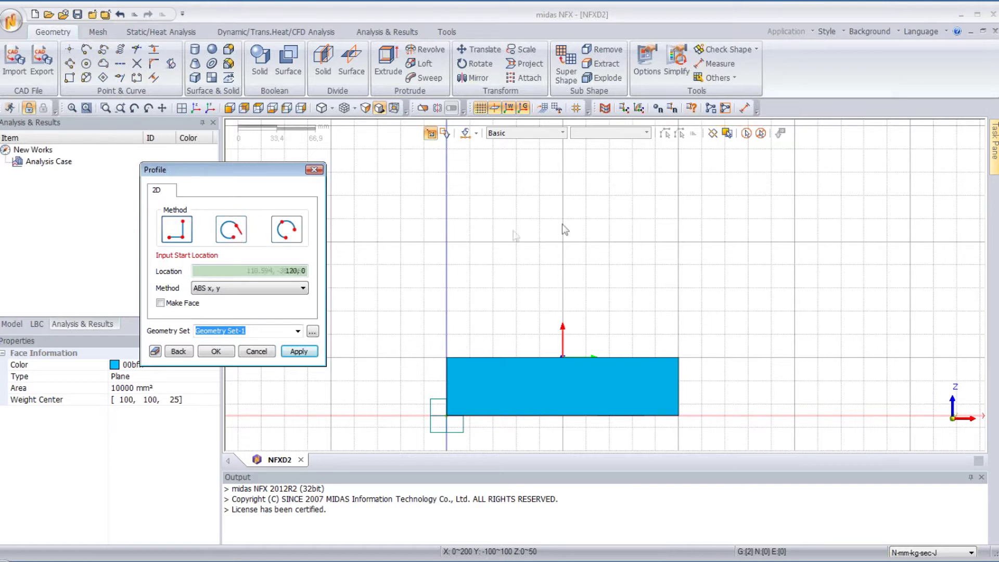
left_click(166, 239)
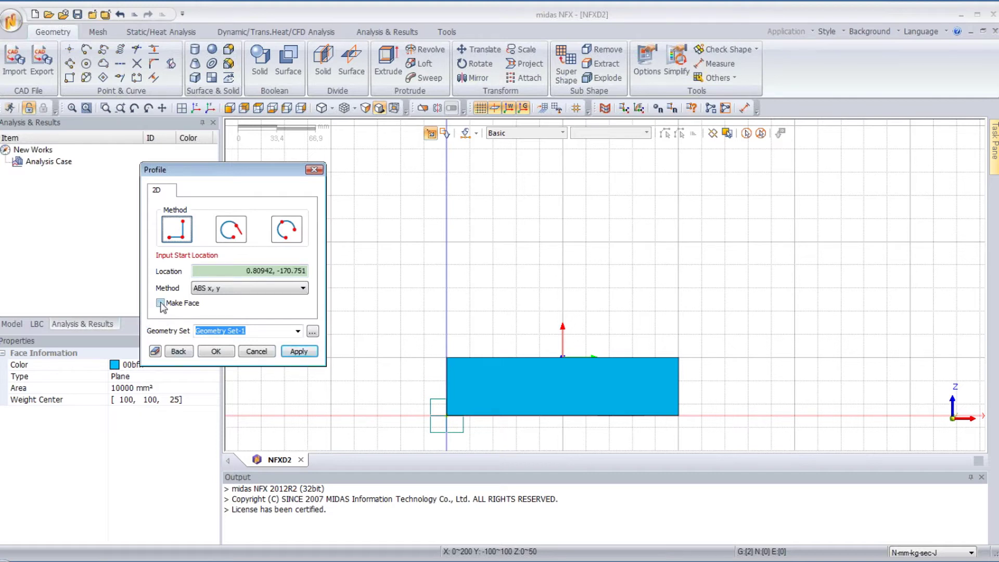
left_click(445, 357)
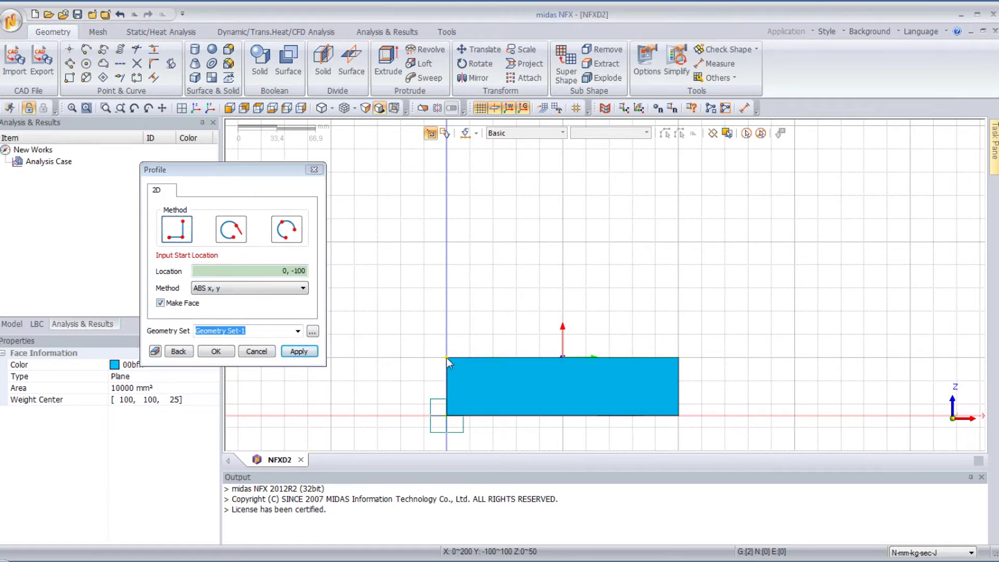
left_click(562, 358)
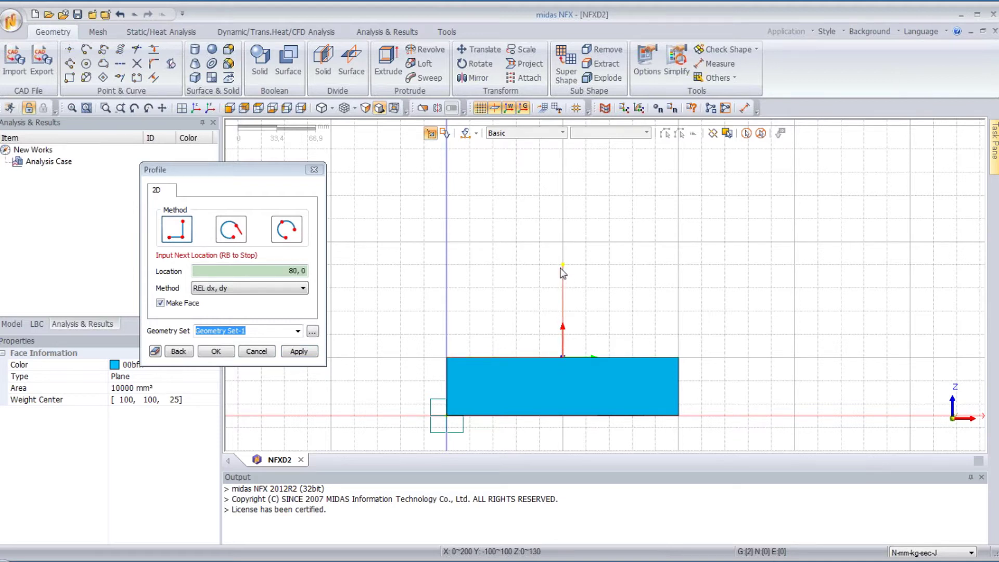
left_click(563, 243)
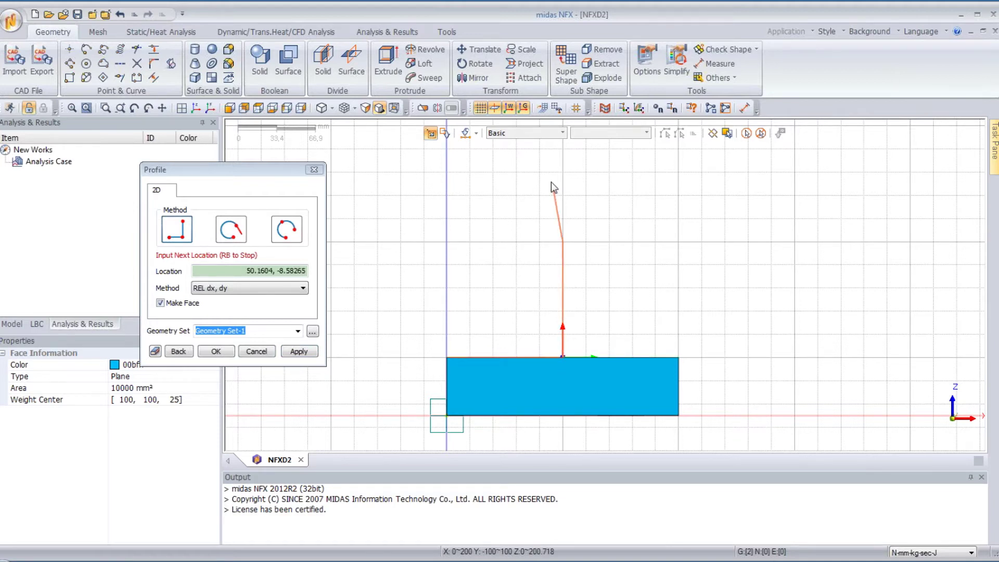
- Continue the profile with a tangent arc of radius 100 mm and angle -90, followed by a vertical line 60 mm down
left_click(232, 230)
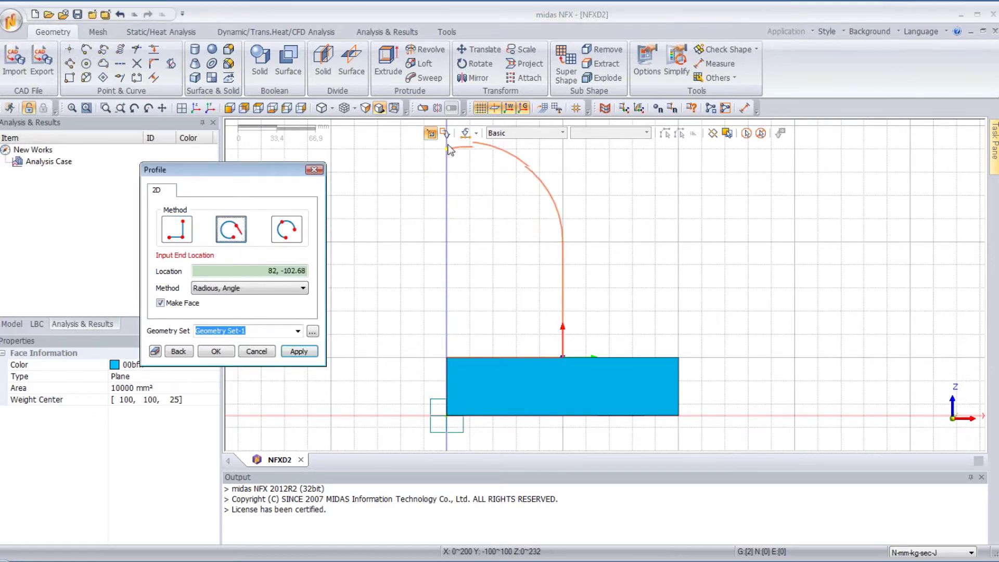
middle_click_drag(465, 183, 467, 237)
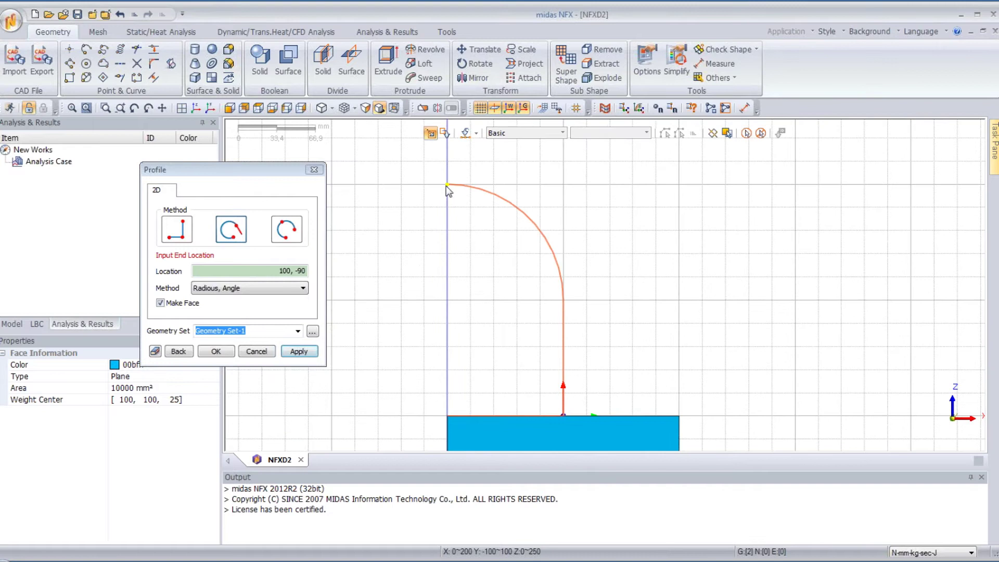
left_click(176, 229)
left_click(447, 254)
- Add a three-point arc bulging through relative point -40, 40, and close the profile face with a 60 mm line down to its start
left_click(286, 233)
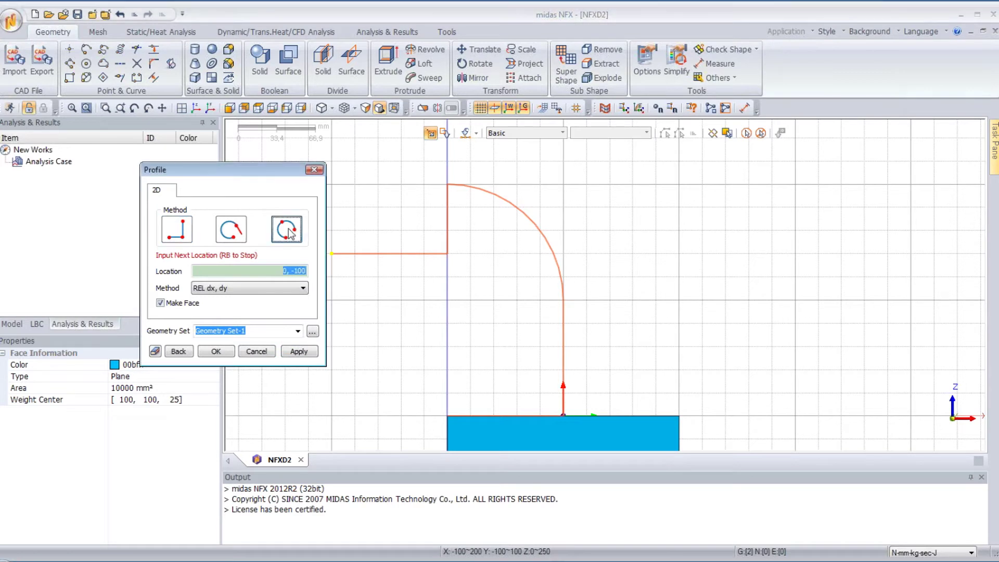
left_click(493, 301)
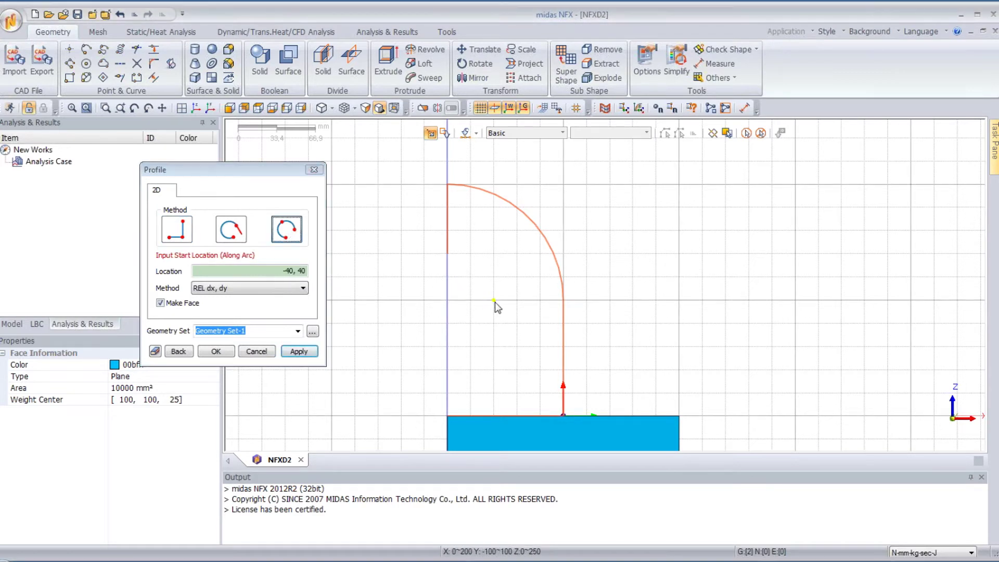
left_click(448, 346)
left_click(177, 229)
left_click(448, 415)
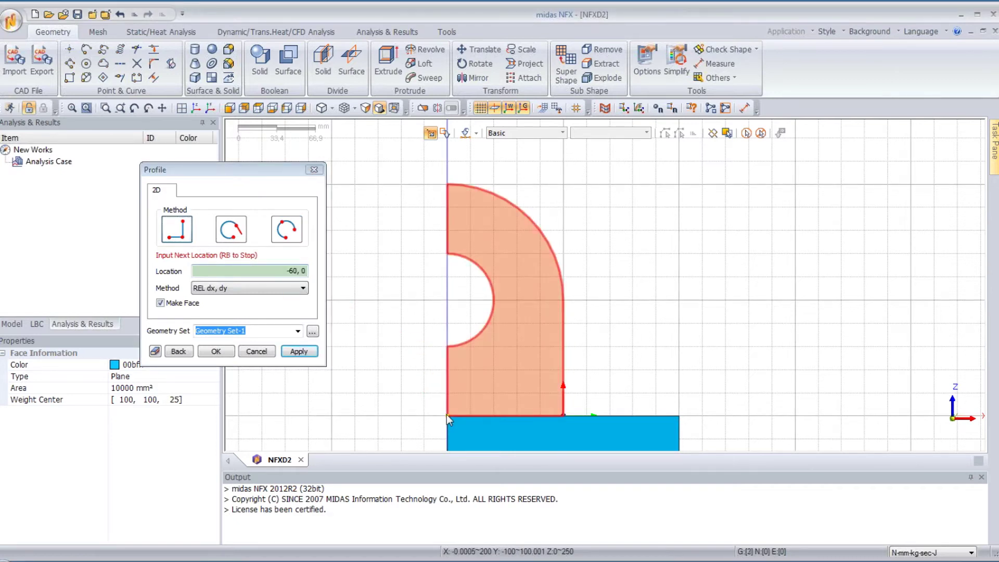
right_click(446, 414)
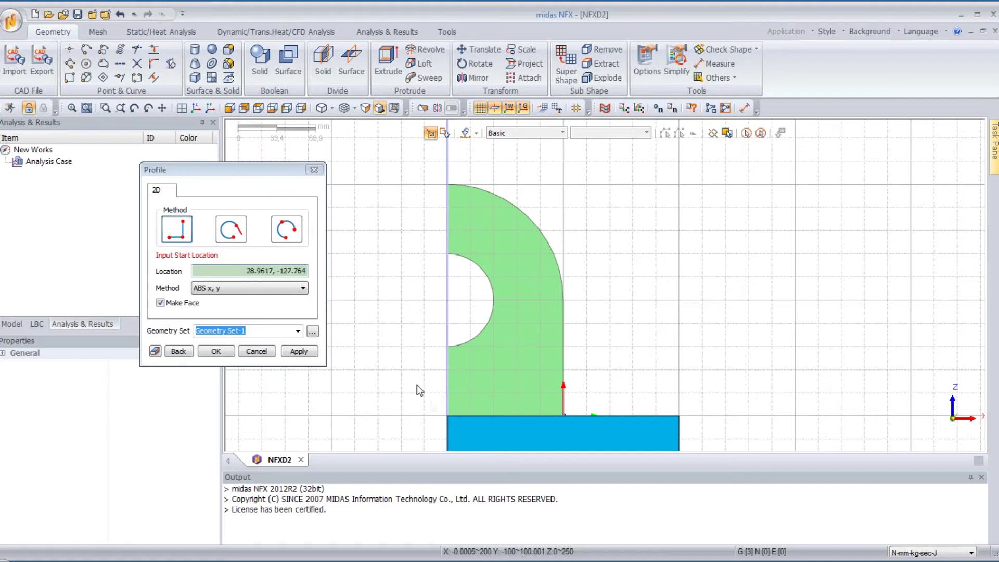
left_click(256, 352)
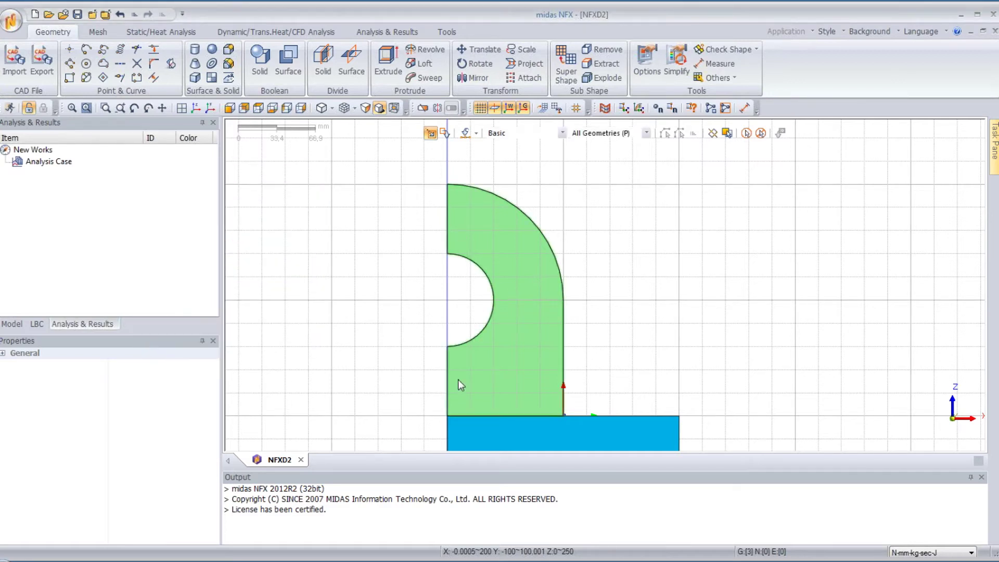
- Extrude the arched profile face 50 mm along the Y axis in the reverse direction, over the plate
left_click(196, 108)
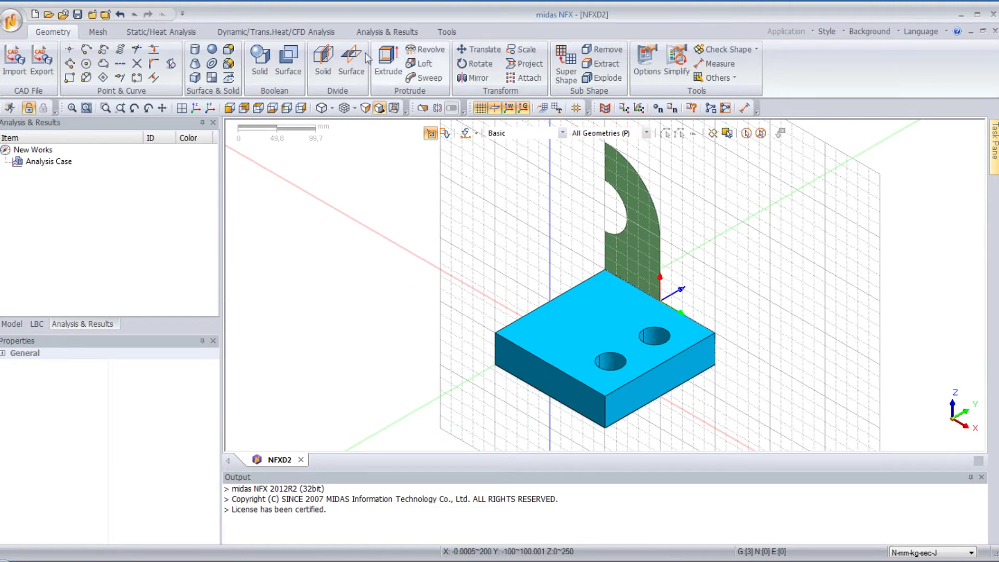
left_click(383, 64)
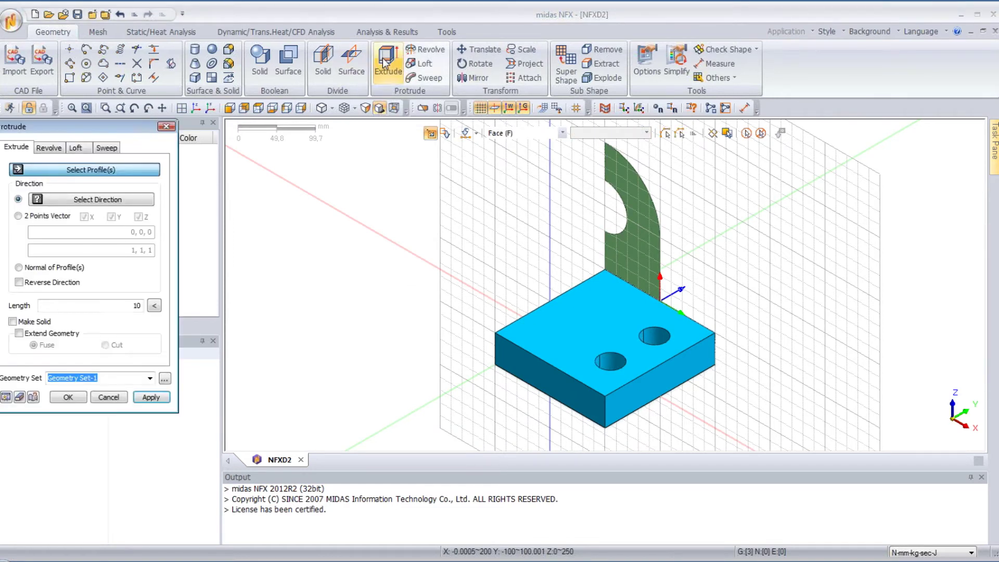
left_click(636, 240)
double_click(130, 306)
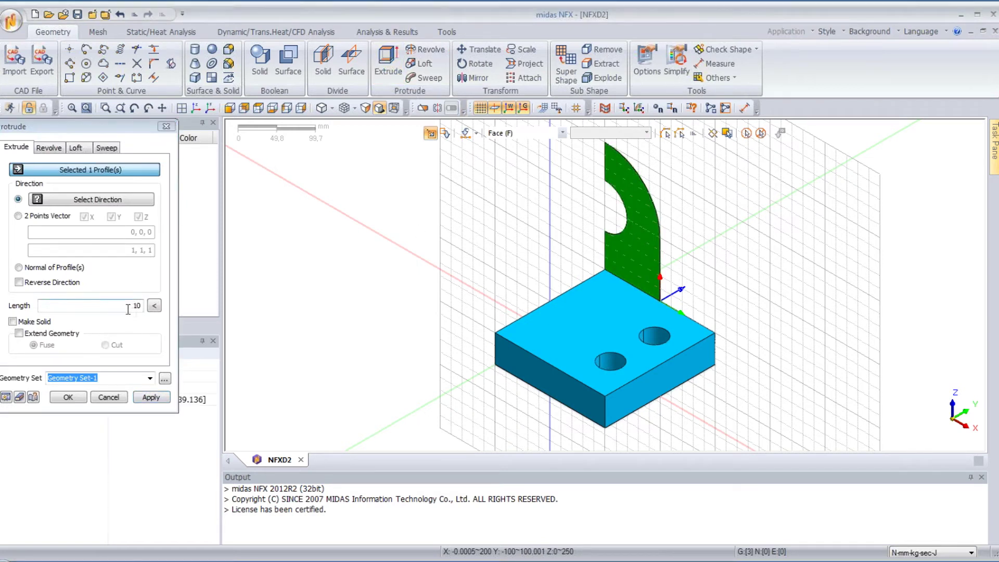
type("50")
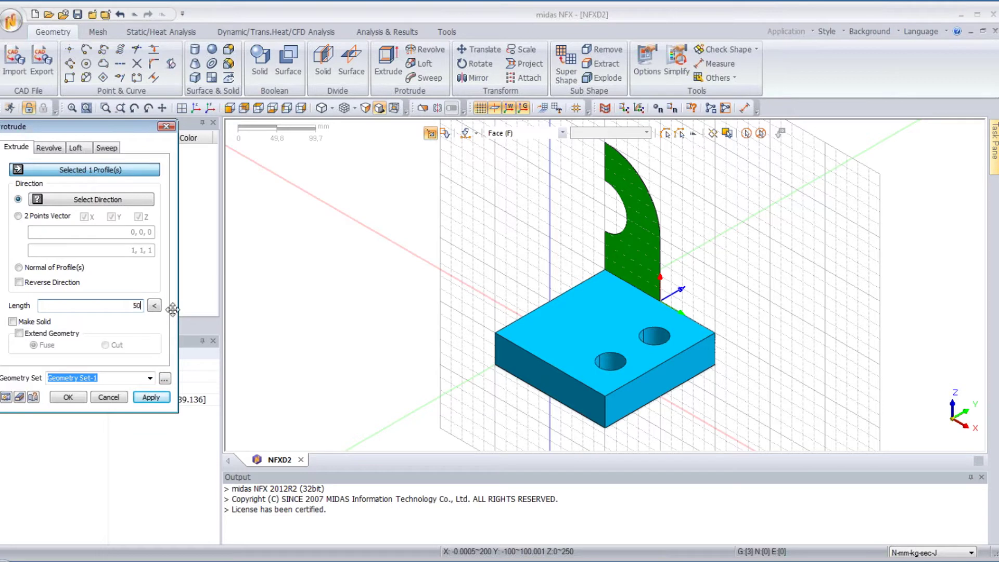
left_click(5, 398)
left_click(119, 304)
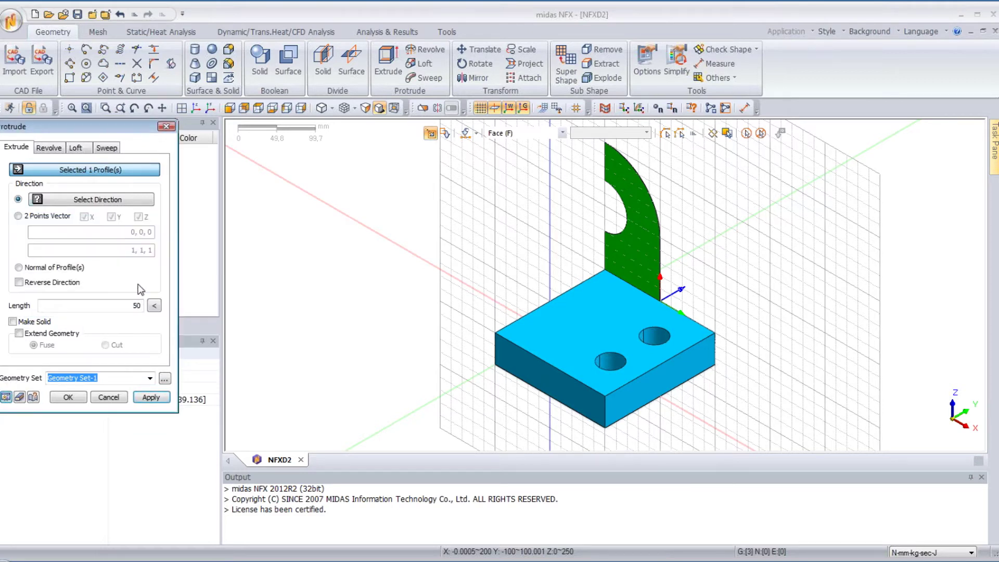
left_click(120, 201)
left_click(374, 433)
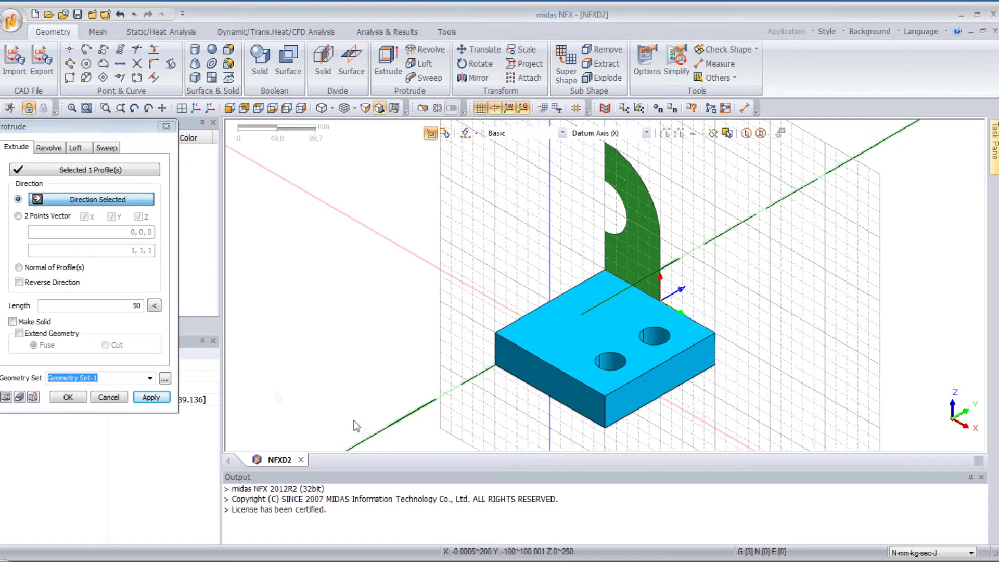
left_click(8, 398)
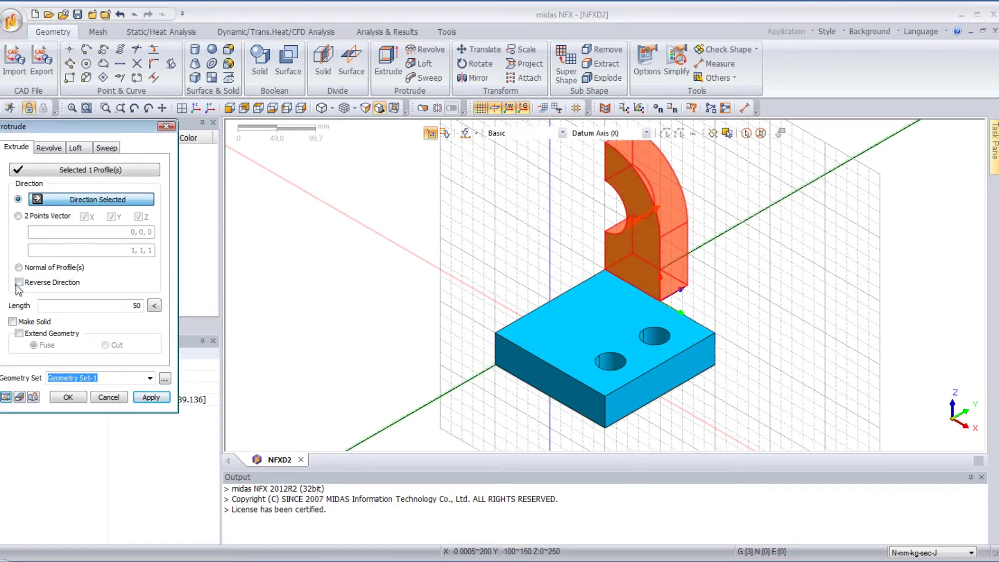
left_click(6, 398)
left_click(68, 398)
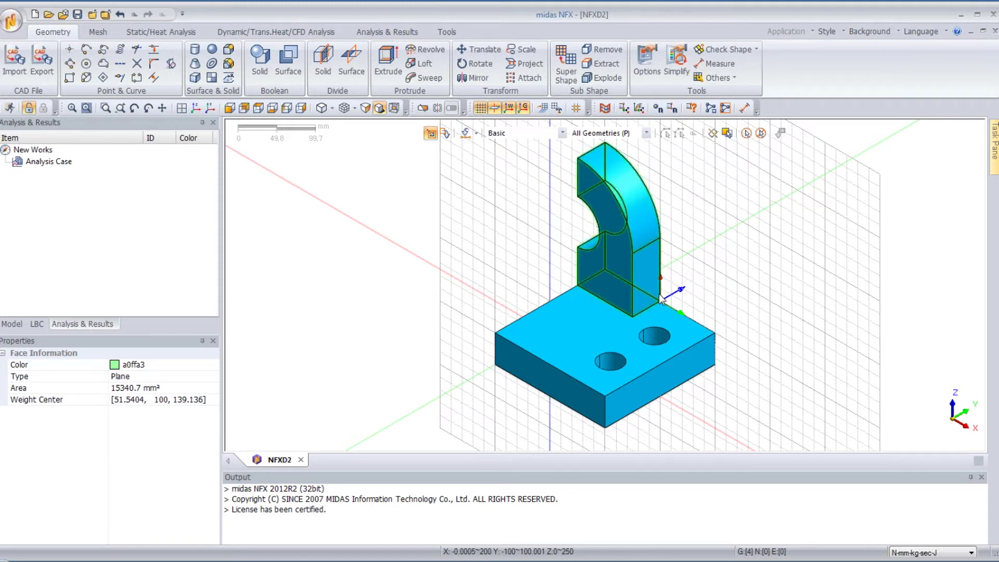
- Create a triangular 3D polyline face joining the bracket's lower corner, the plate's front-edge midpoint and the top of the bracket's straight edge
left_click(70, 64)
left_click_drag(76, 129, 323, 192)
left_click(284, 204)
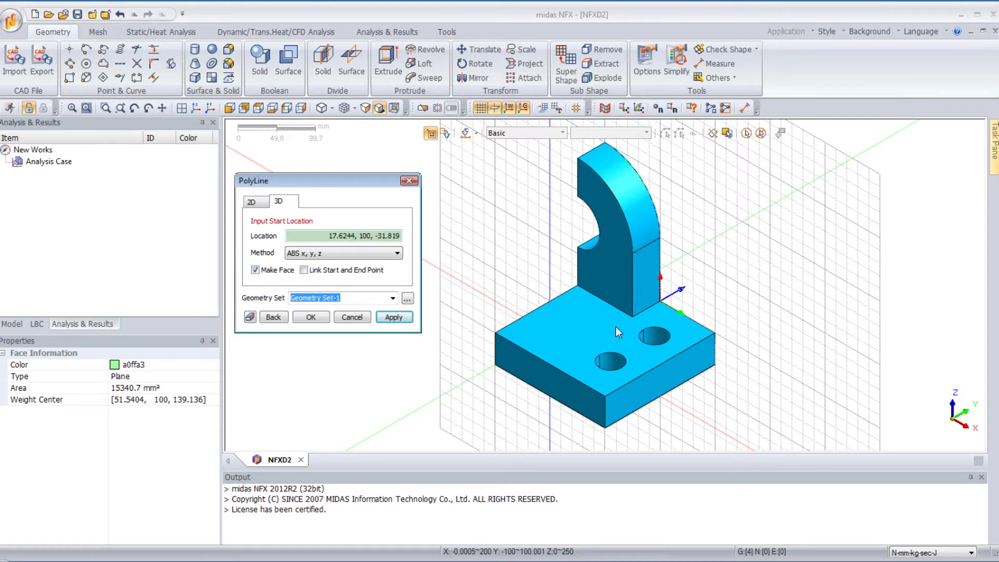
left_click(632, 322)
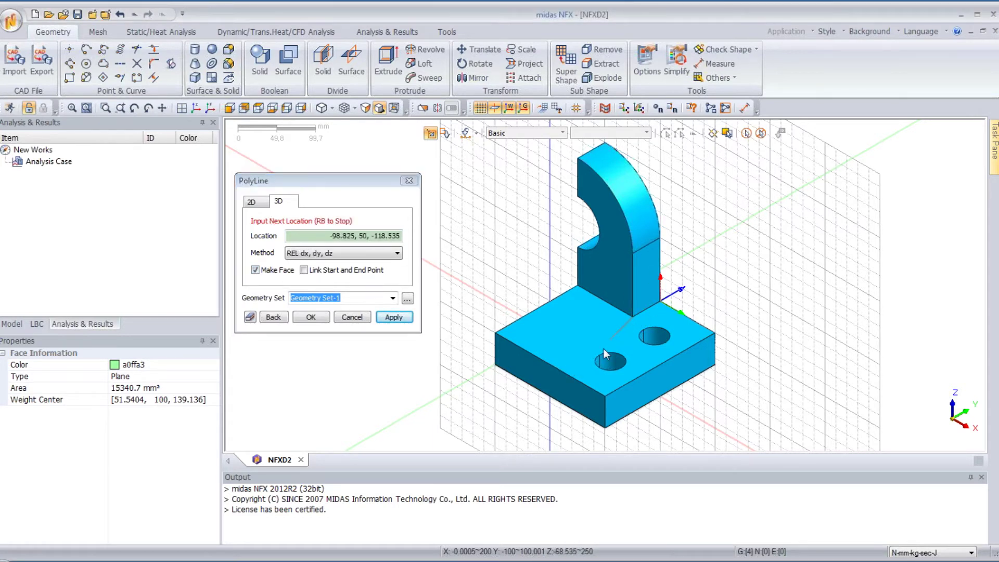
left_click(549, 365)
left_click(632, 258)
left_click(634, 319)
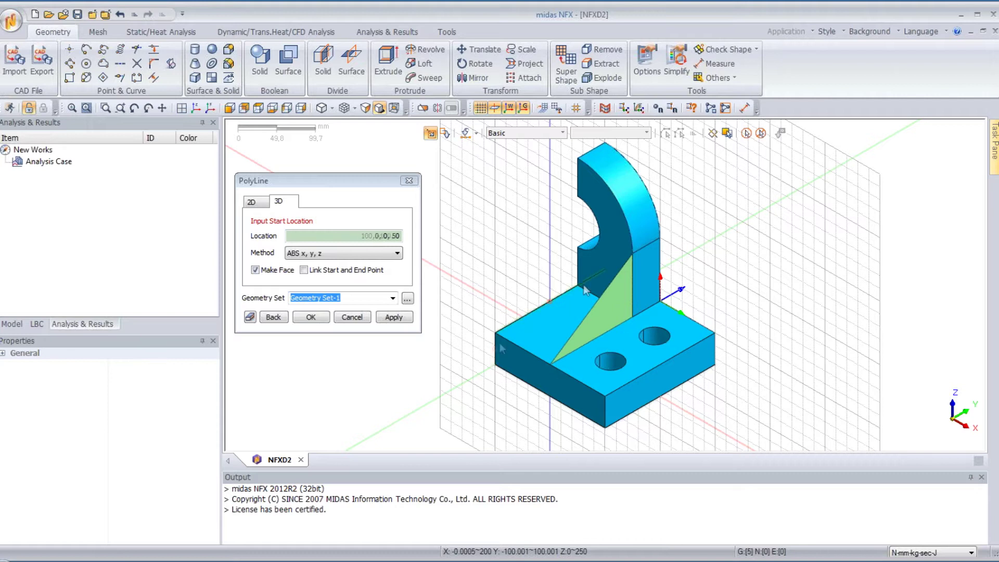
left_click(354, 317)
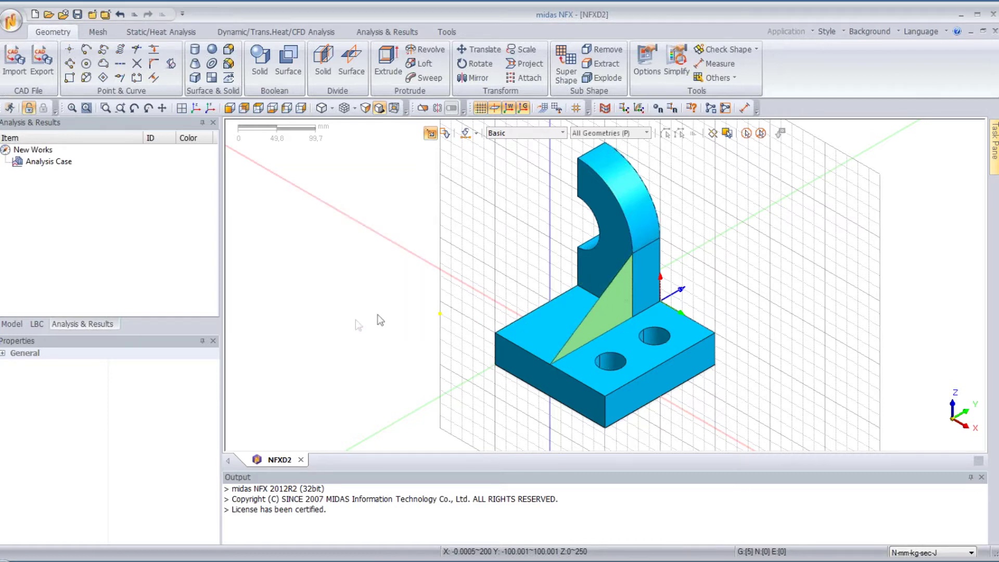
left_click(576, 108)
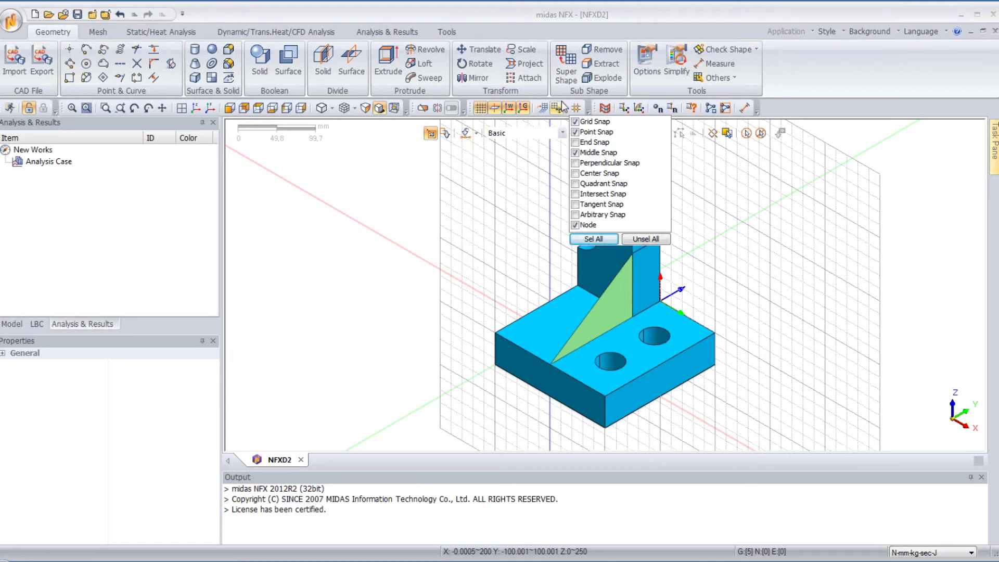
left_click(579, 108)
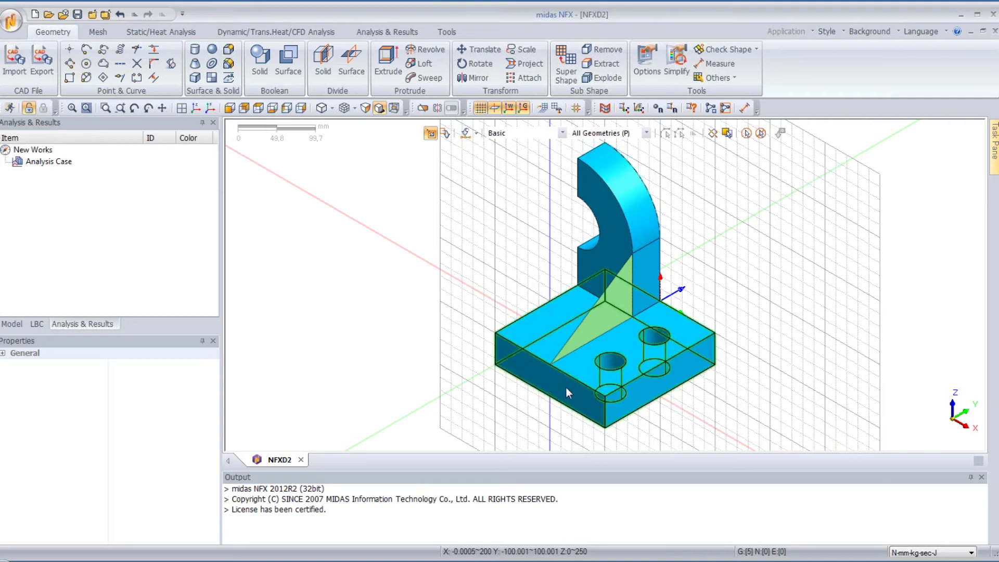
- Extrude the triangular rib face 10 mm along the X axis in the reverse direction
middle_click_drag(486, 268, 701, 245)
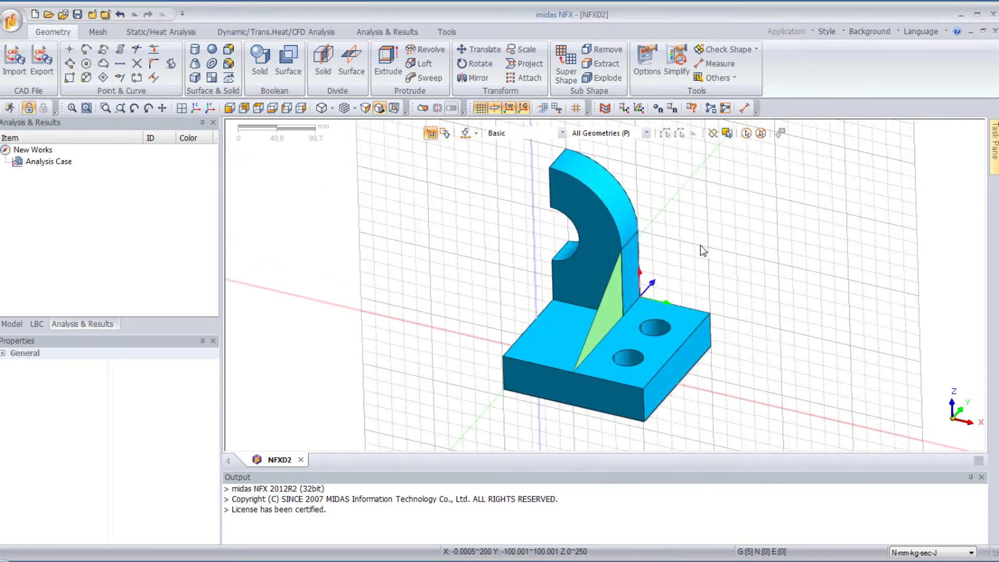
scroll(692, 244, "up", 3)
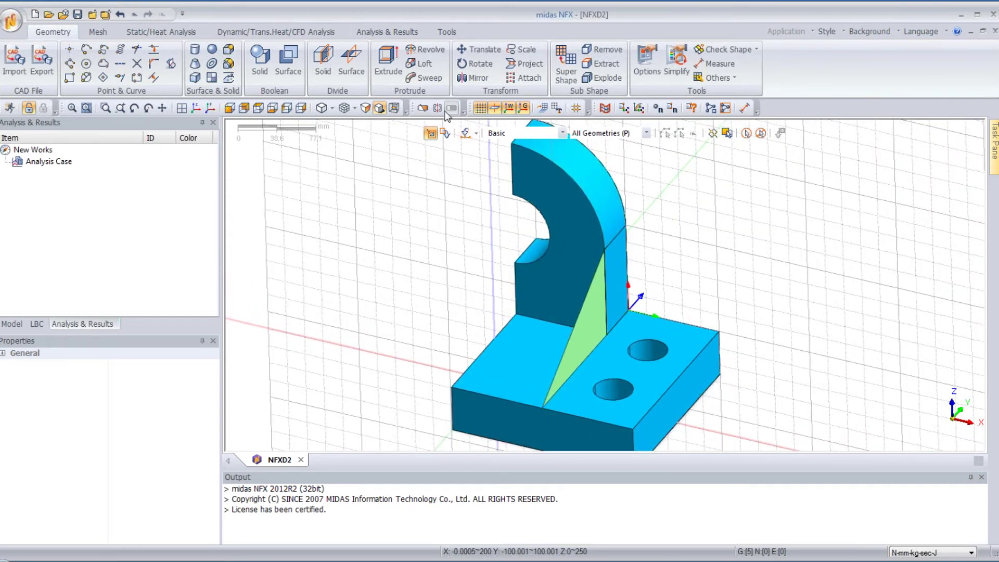
left_click(389, 63)
left_click(587, 322)
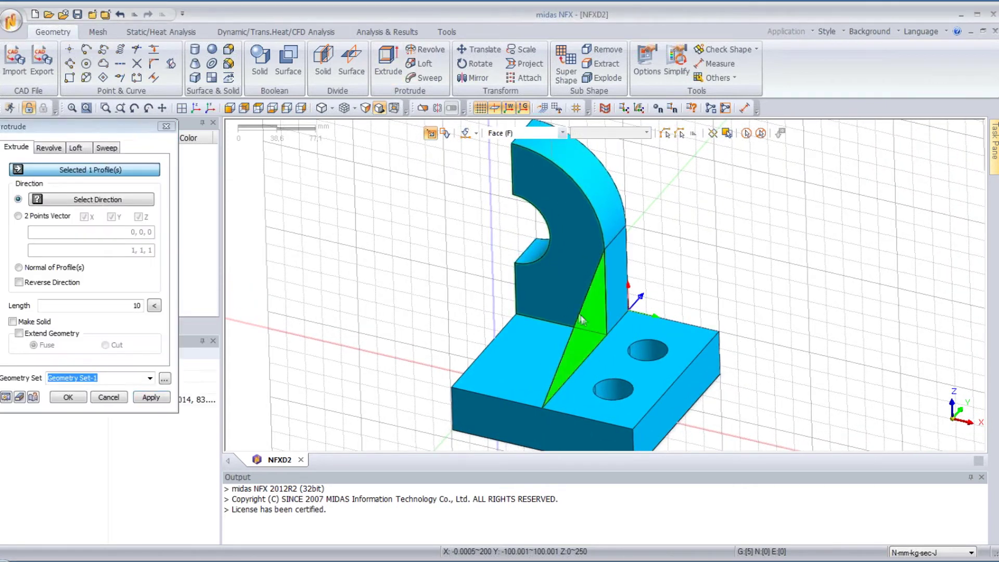
left_click(128, 200)
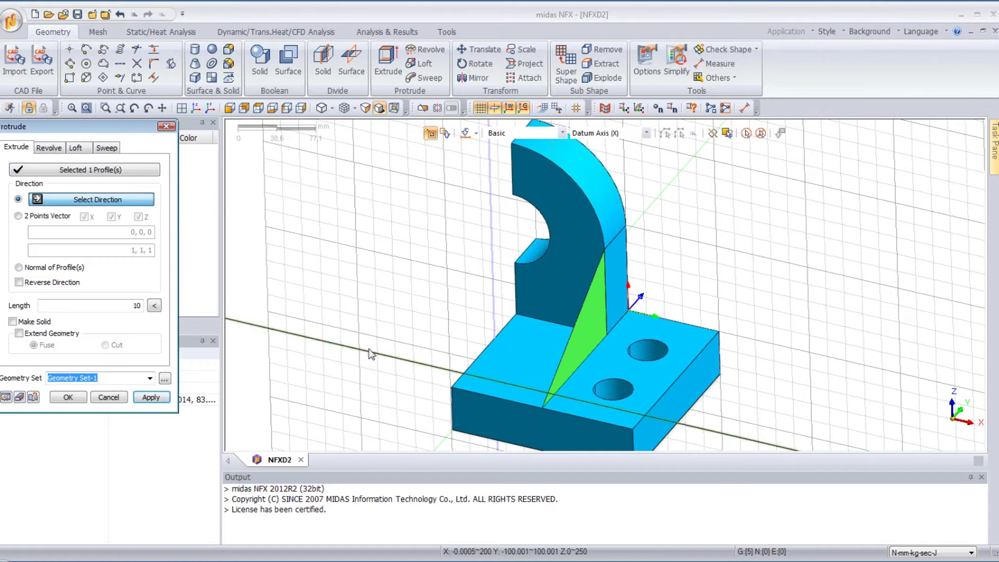
left_click(385, 356)
middle_click_drag(475, 217, 459, 224)
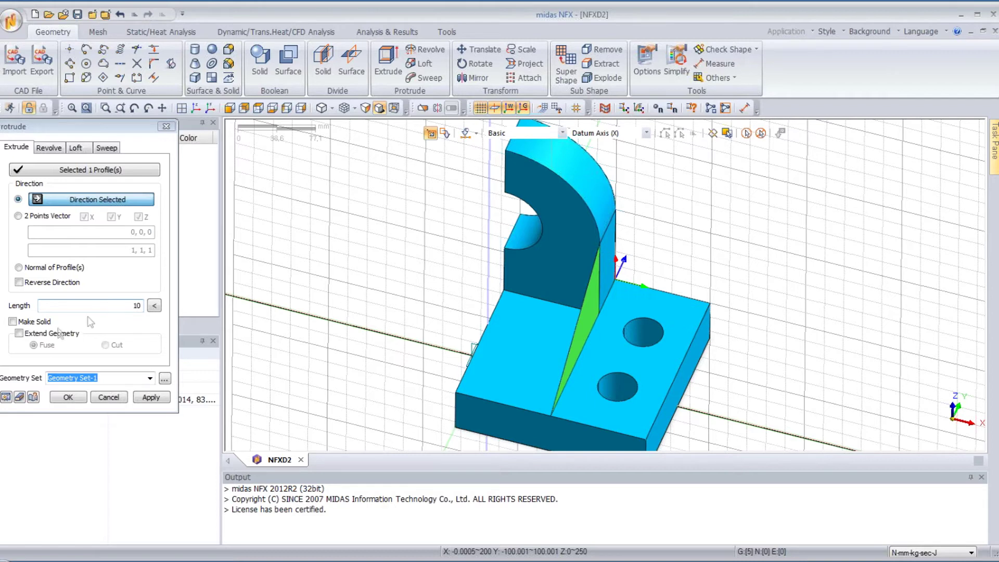
left_click(5, 397)
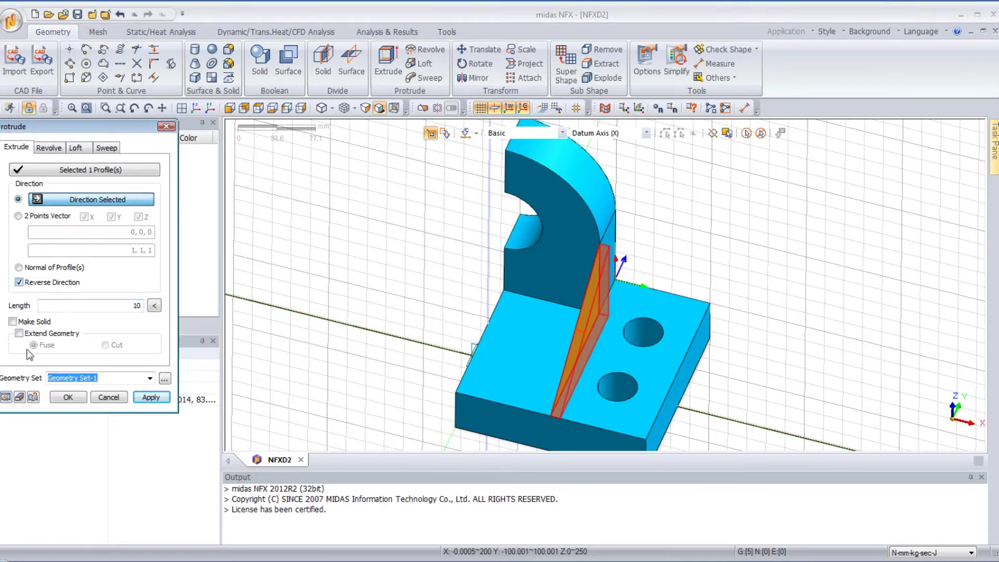
left_click(6, 398)
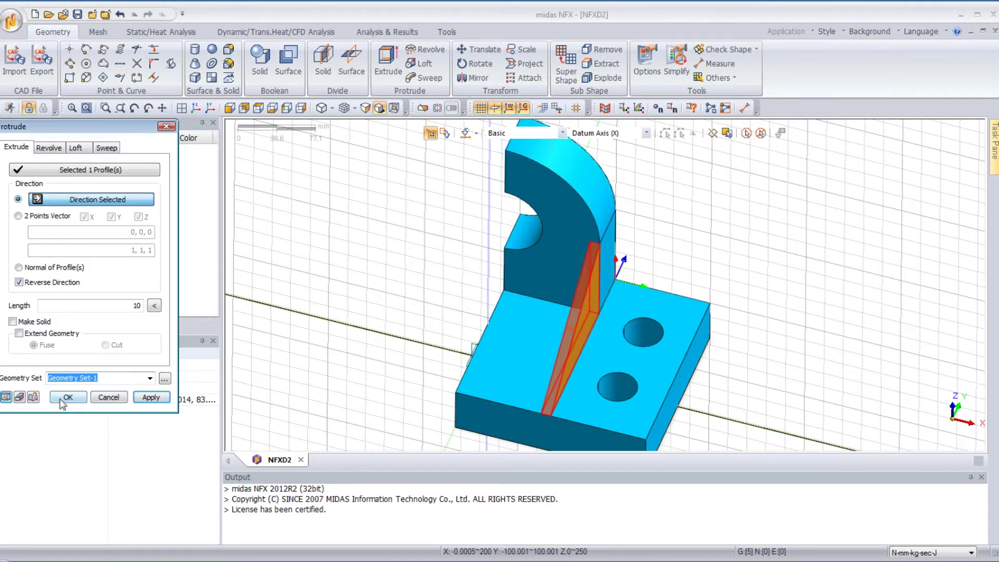
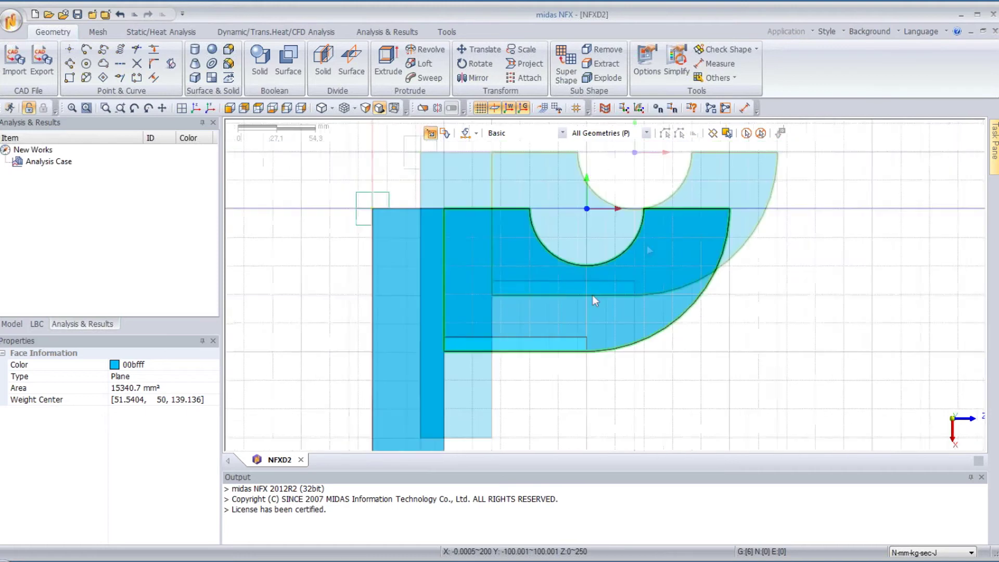
- Draw a circle of radius 50 mm, without a face, centred on the upright's semicircular cutout
left_click(87, 64)
left_click_drag(89, 130, 246, 136)
left_click(554, 239)
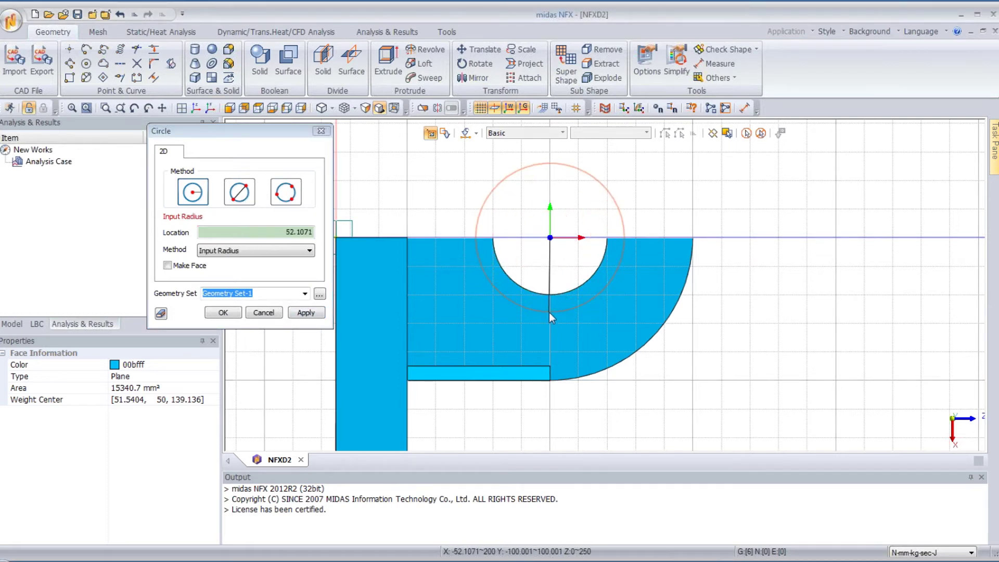
type("50")
key("Return")
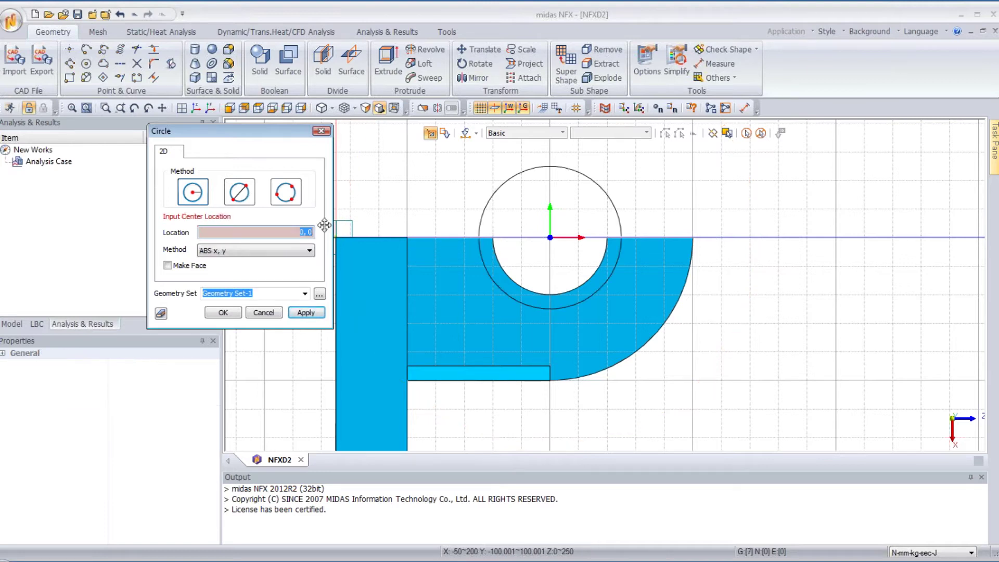
left_click(321, 130)
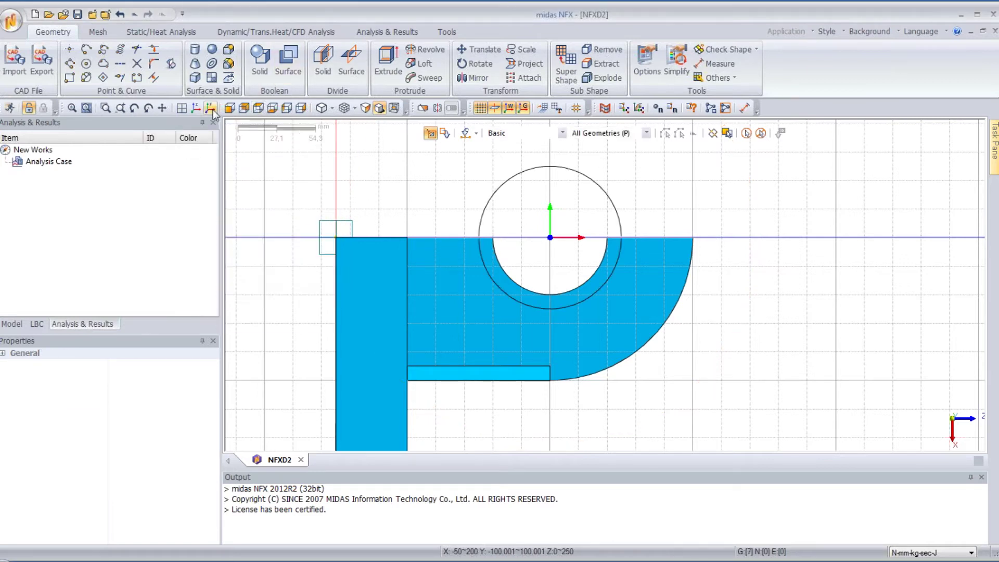
- Set up an extrusion with the 50 mm radius circle's edge as profile and the Y axis as direction
left_click(196, 108)
scroll(573, 292, "up", 4)
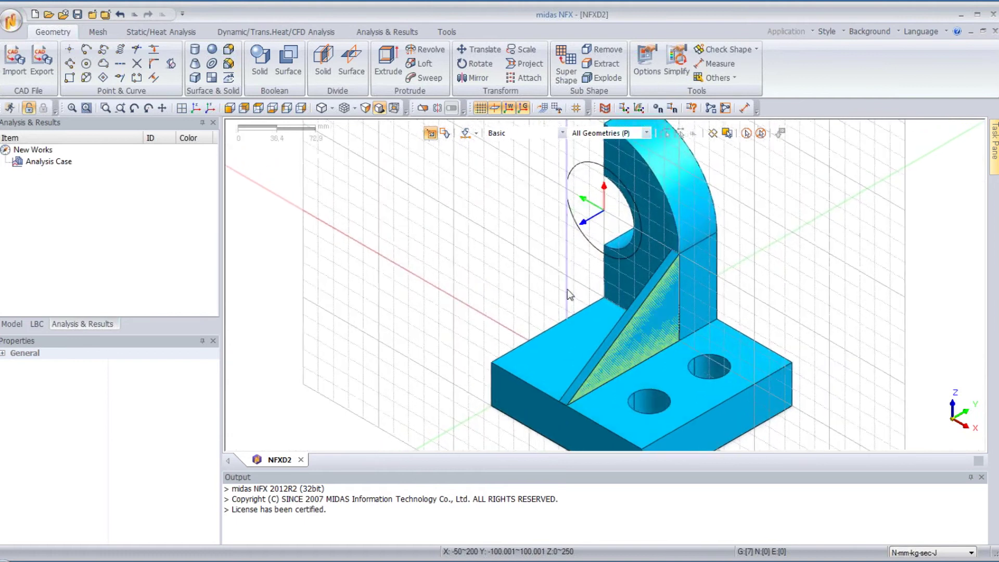
middle_click_drag(578, 307, 678, 203)
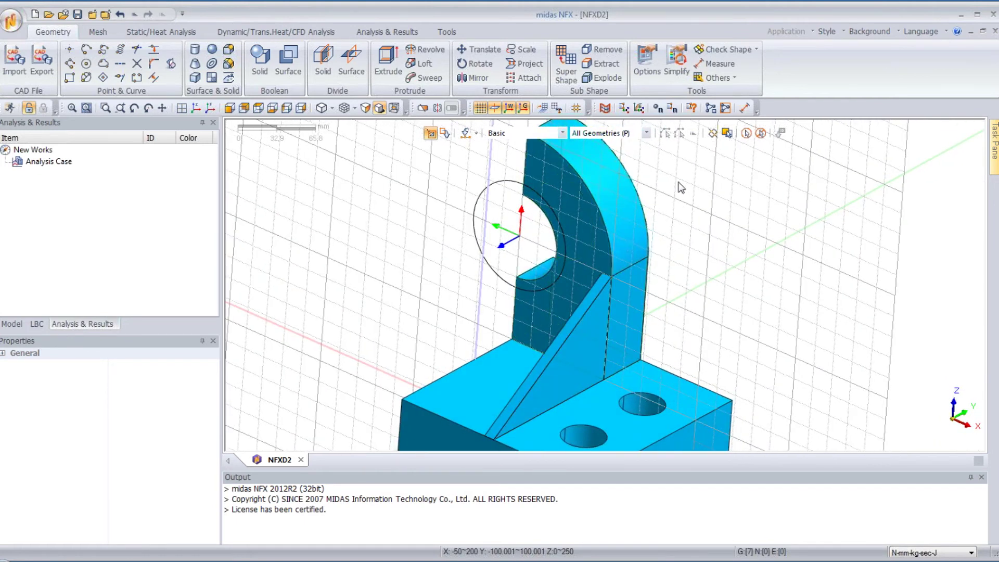
scroll(564, 233, "up", 3)
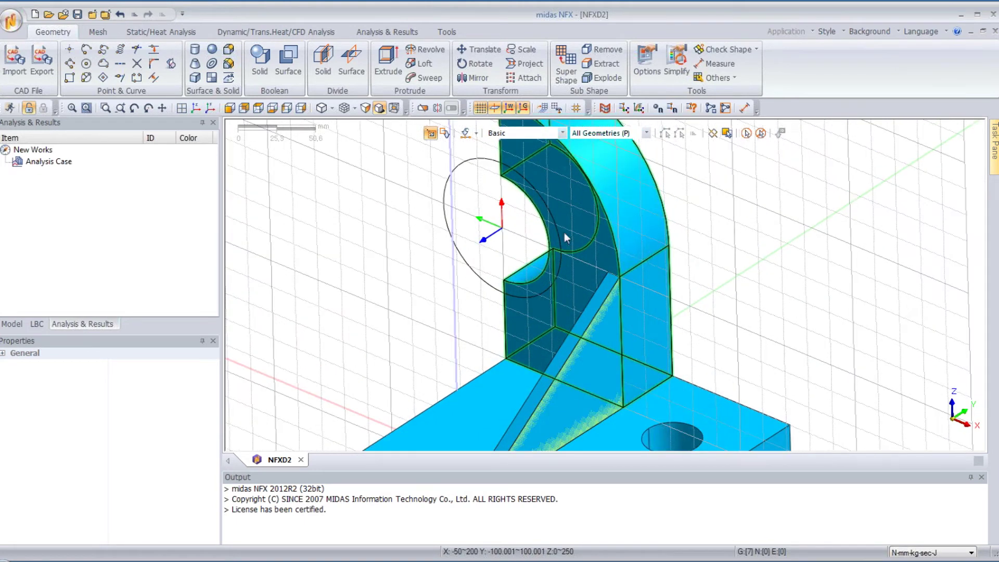
scroll(532, 196, "down", 1)
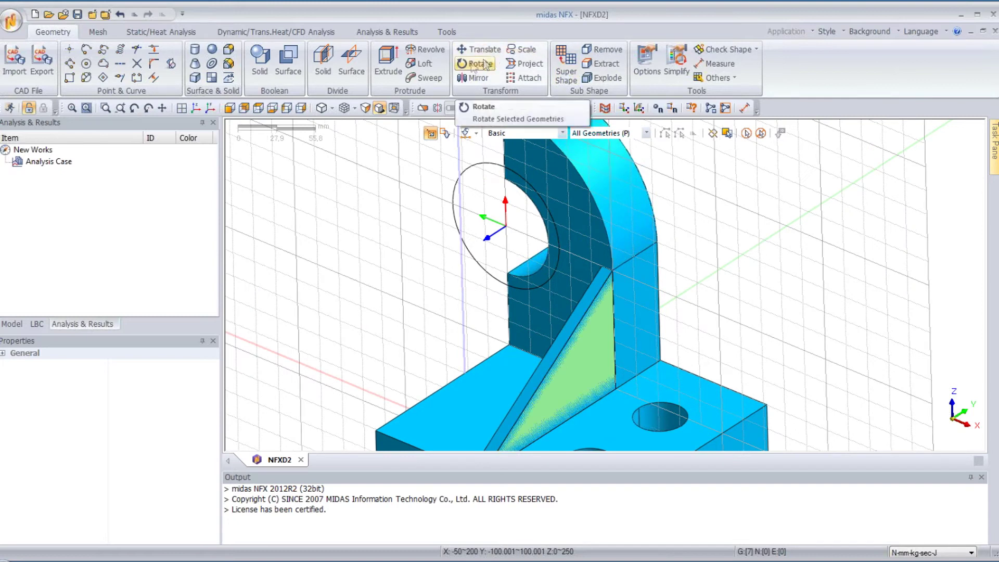
left_click(396, 63)
left_click_drag(89, 137, 235, 146)
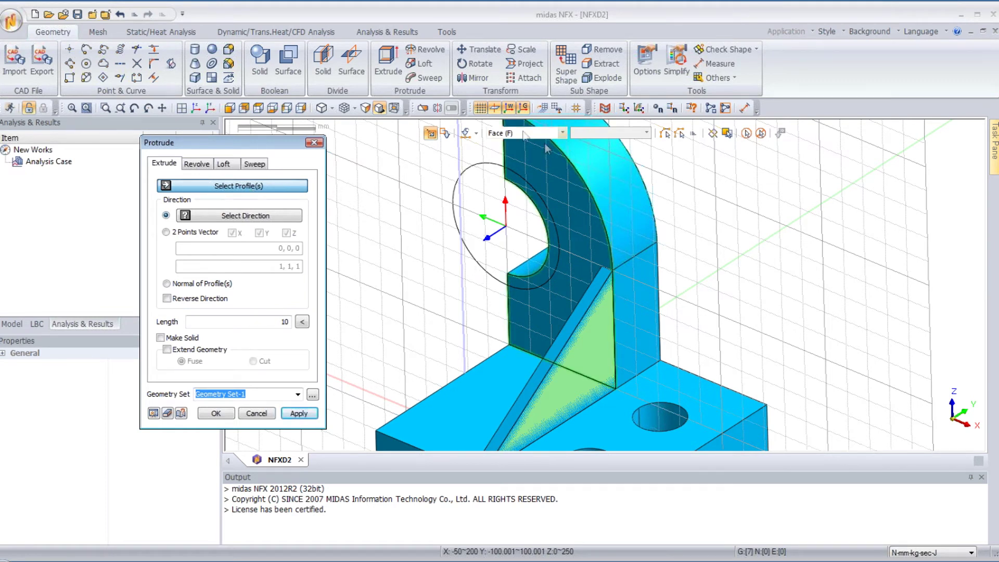
left_click(562, 133)
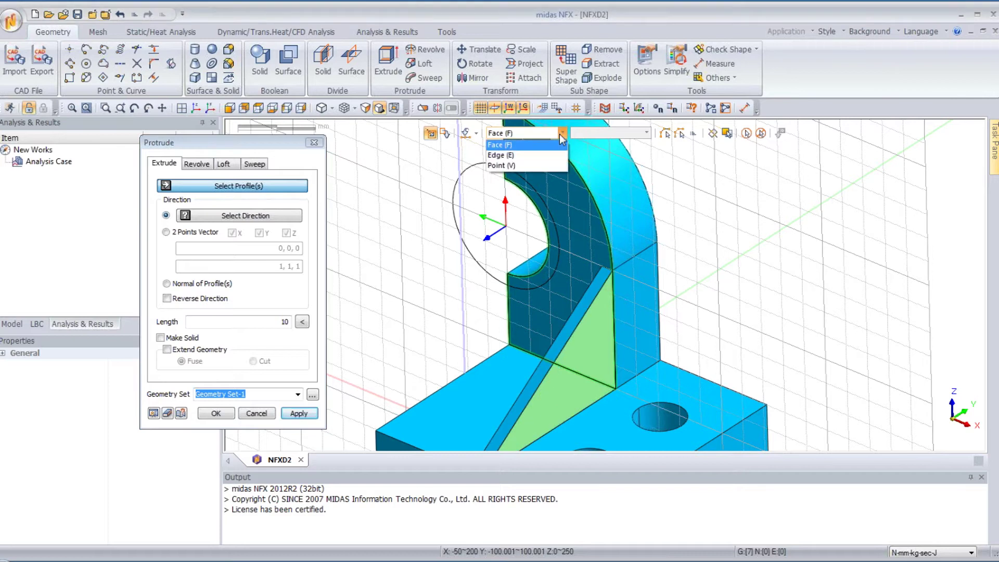
left_click(554, 155)
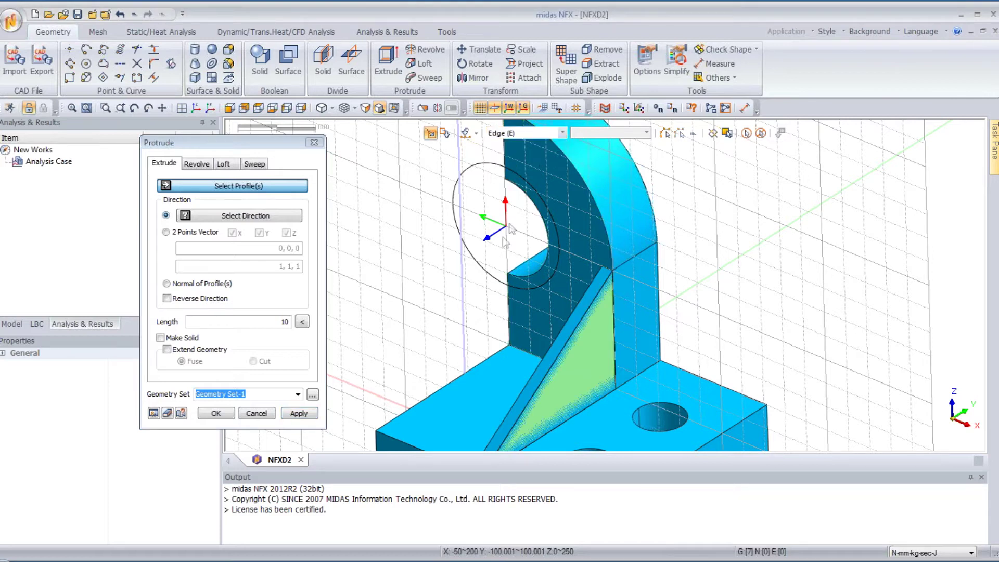
left_click(480, 275)
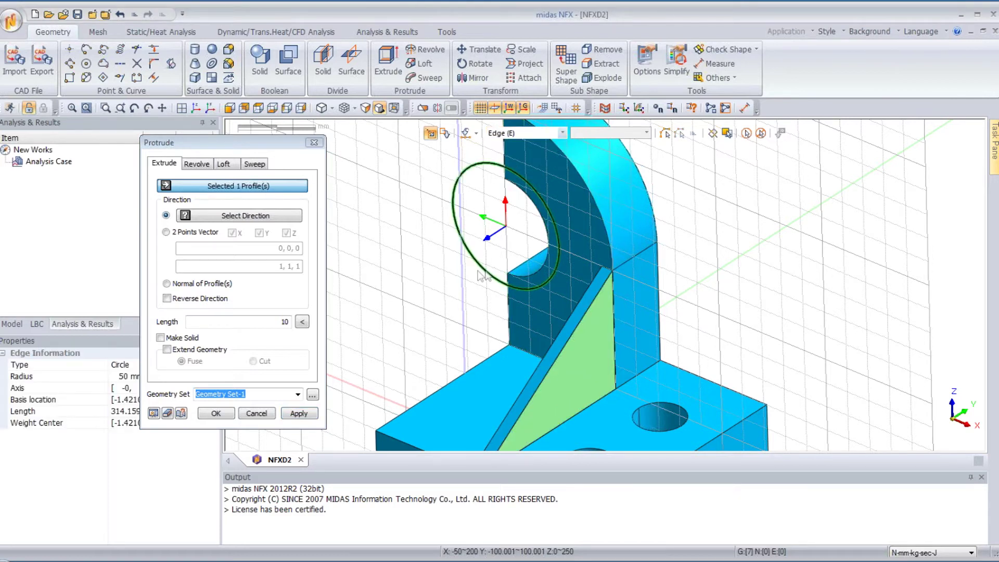
left_click(214, 218)
left_click(703, 282)
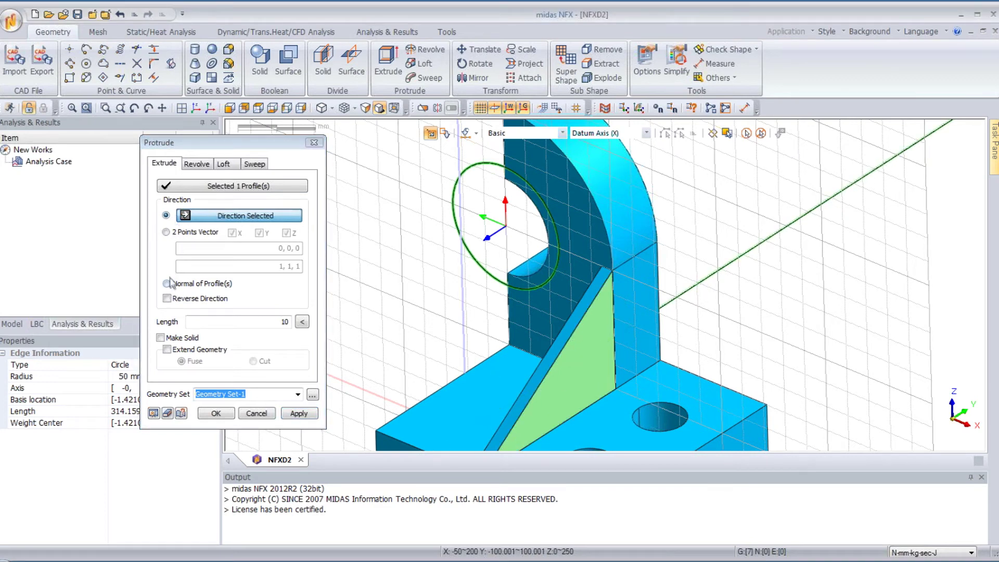
left_click(154, 413)
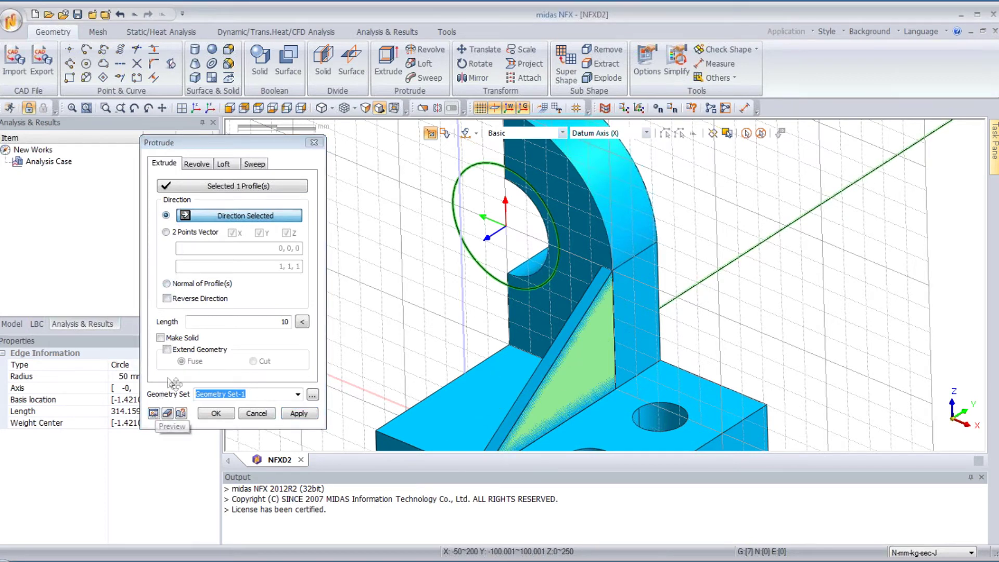
- Make the circle extrusion a 10 mm solid cut into the arched upright, forming a step around the cutout
left_click(161, 337)
left_click(167, 351)
left_click(254, 361)
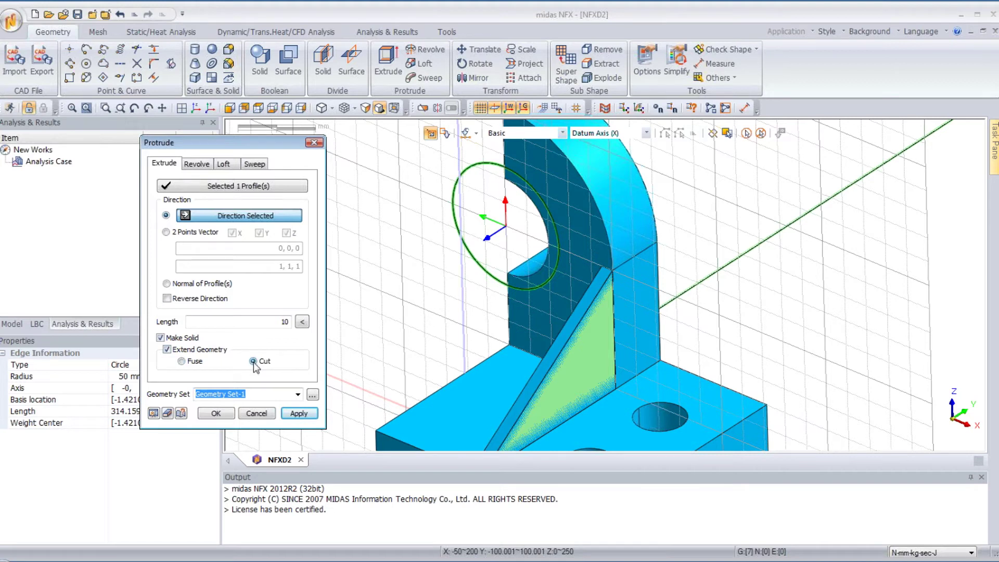
left_click(154, 413)
middle_click_drag(589, 307, 585, 299)
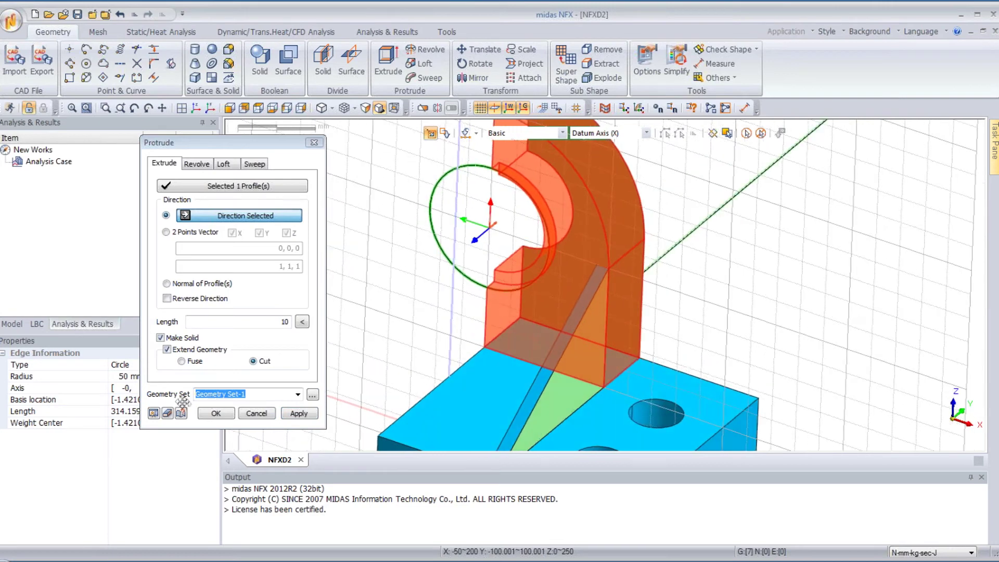
left_click(216, 413)
- Hide all guiders so only the bracket geometry is displayed
mouse_move(439, 372)
middle_mouse_down()
mouse_move(539, 351)
mouse_move(569, 327)
mouse_move(521, 358)
mouse_move(557, 335)
mouse_move(572, 285)
middle_mouse_up()
left_click(573, 285)
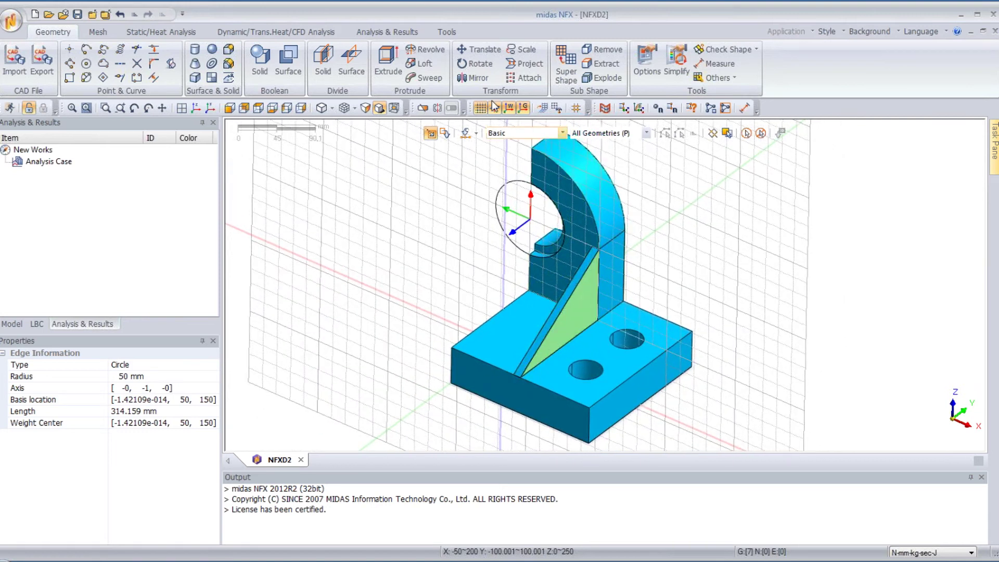
right_click(447, 190)
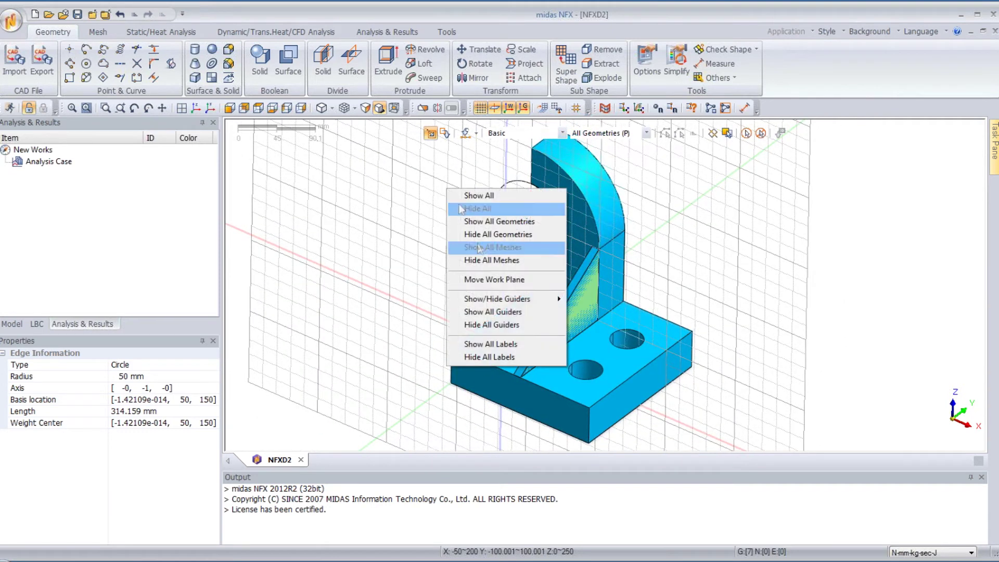
left_click(504, 326)
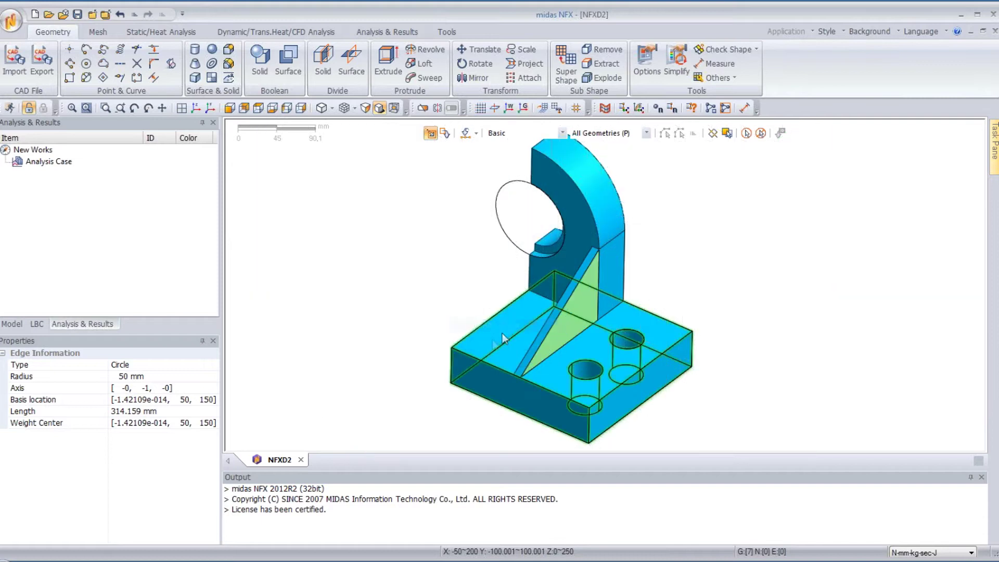
middle_click_drag(372, 202, 378, 204)
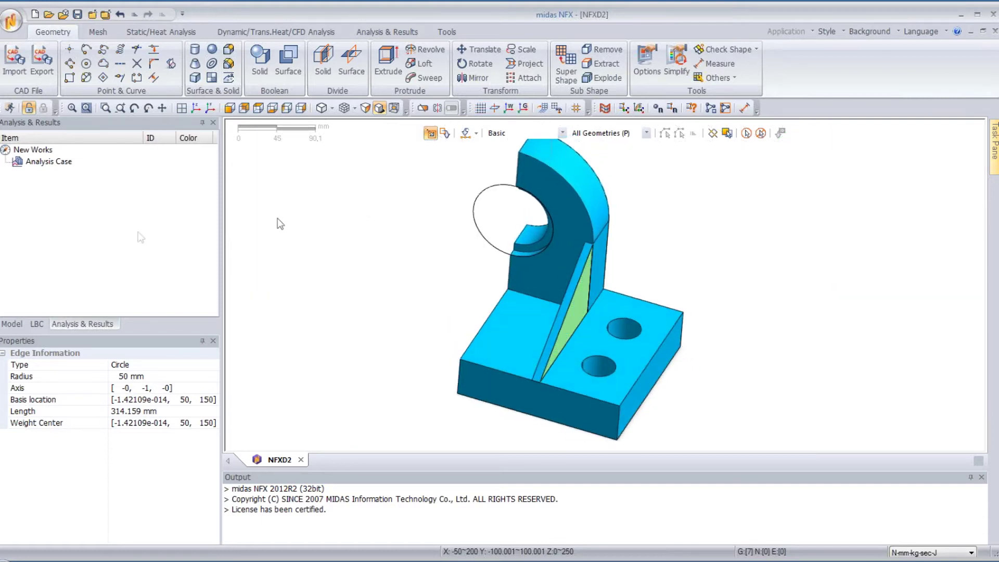
- Delete the leftover Circle curve from Geometry Set-1
left_click(12, 324)
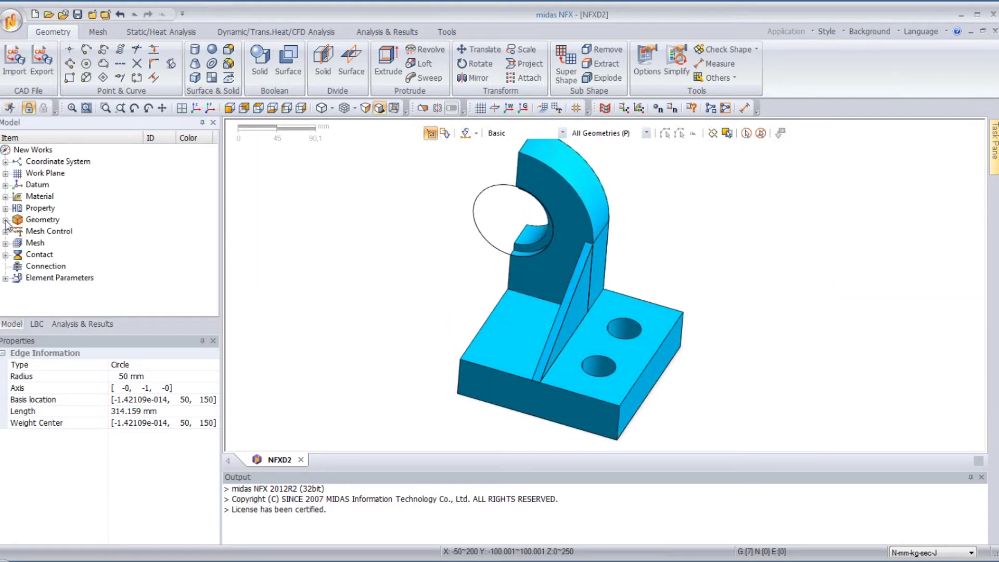
left_click(6, 219)
left_click(18, 231)
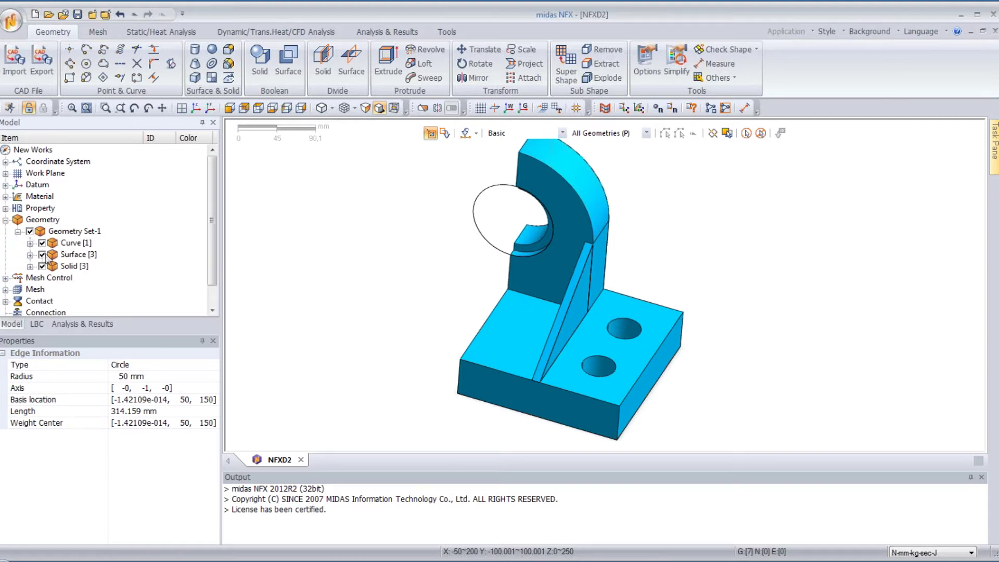
left_click(30, 243)
left_click(30, 266)
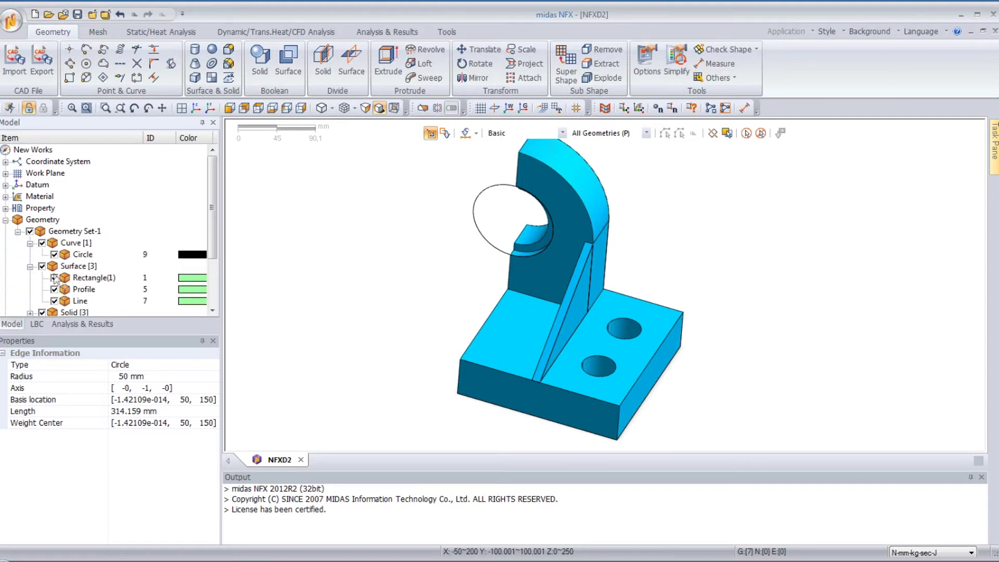
left_click(84, 255)
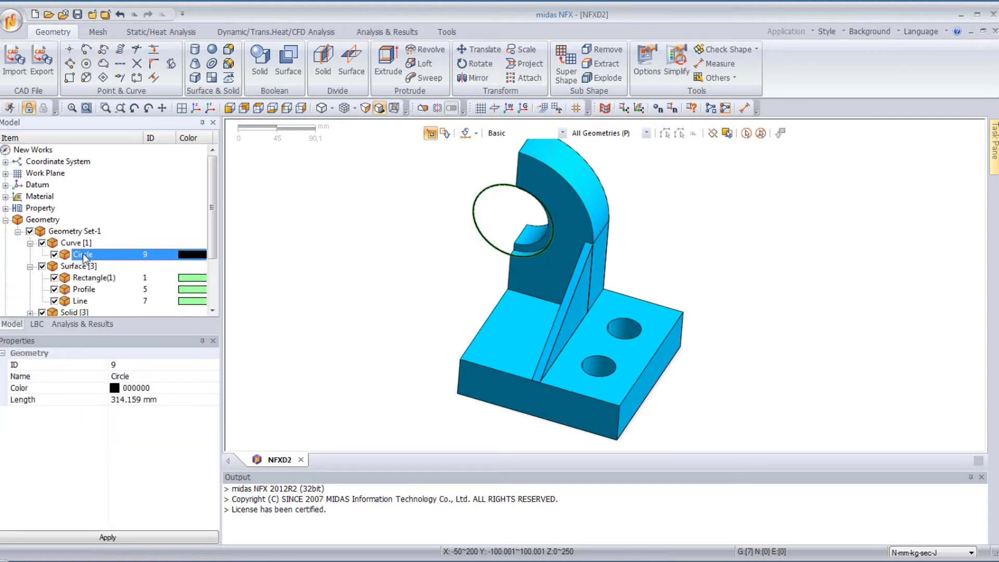
key("Delete")
left_click(476, 344)
- Delete the leftover surfaces Rectangle(1), Profile and Line from Geometry Set-1
left_click(91, 255)
left_click(86, 279, "shift")
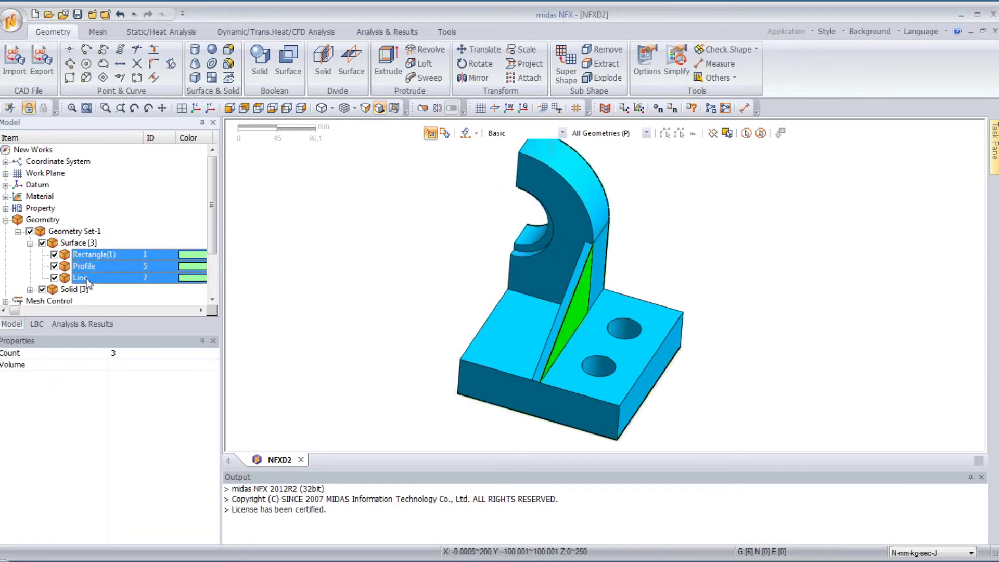
key("Delete")
key("Return")
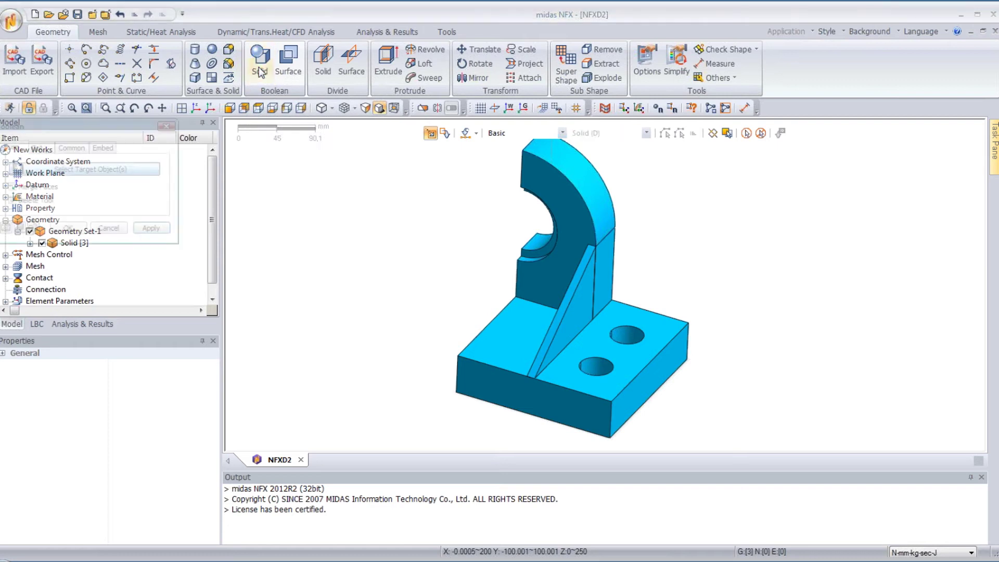
- Fuse the arched upright, the triangular rib and the drilled plate into a single solid
left_click(260, 62)
left_click_drag(110, 123, 315, 206)
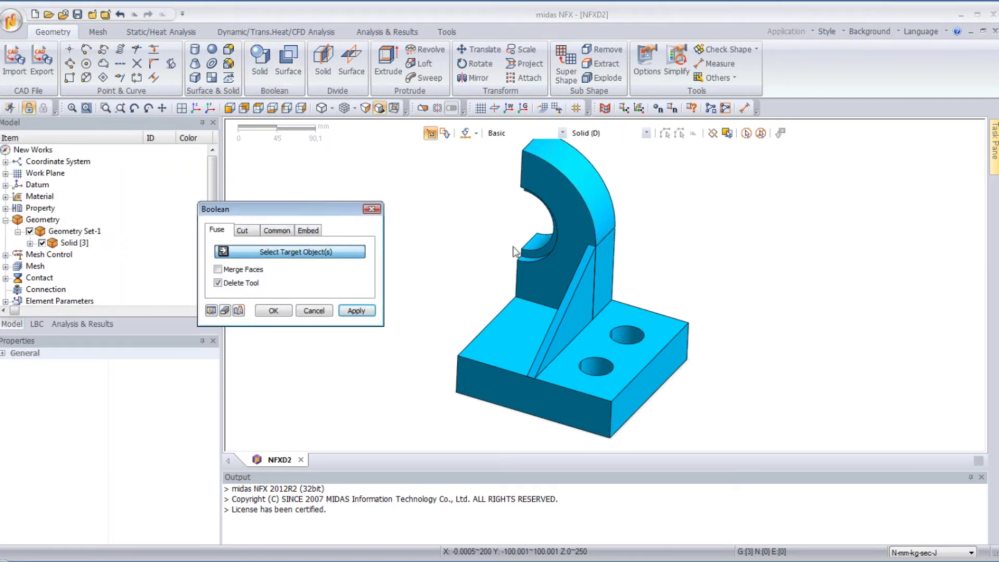
left_click(574, 211)
left_click(556, 328)
left_click(498, 350)
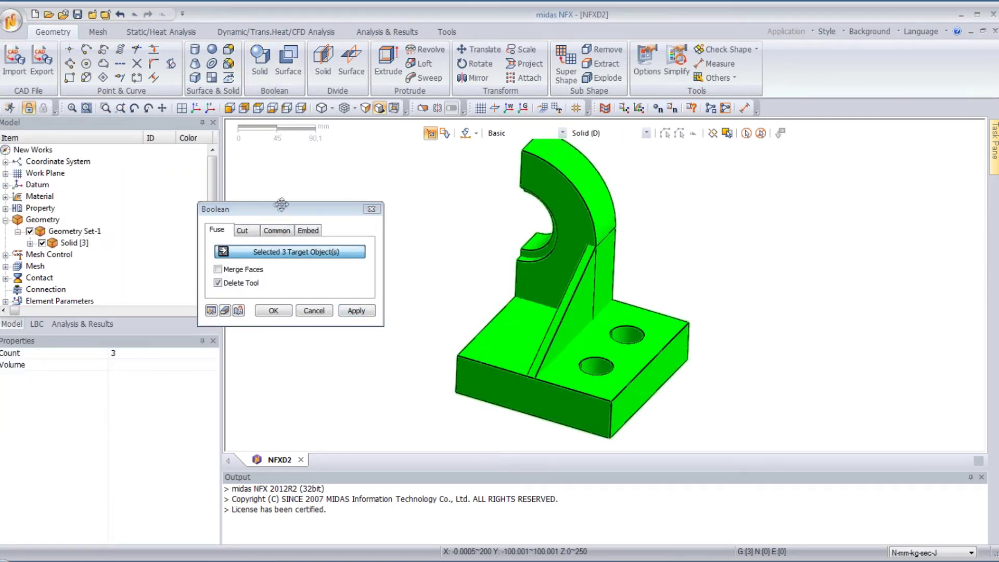
left_click(273, 311)
middle_click_drag(567, 356, 657, 220)
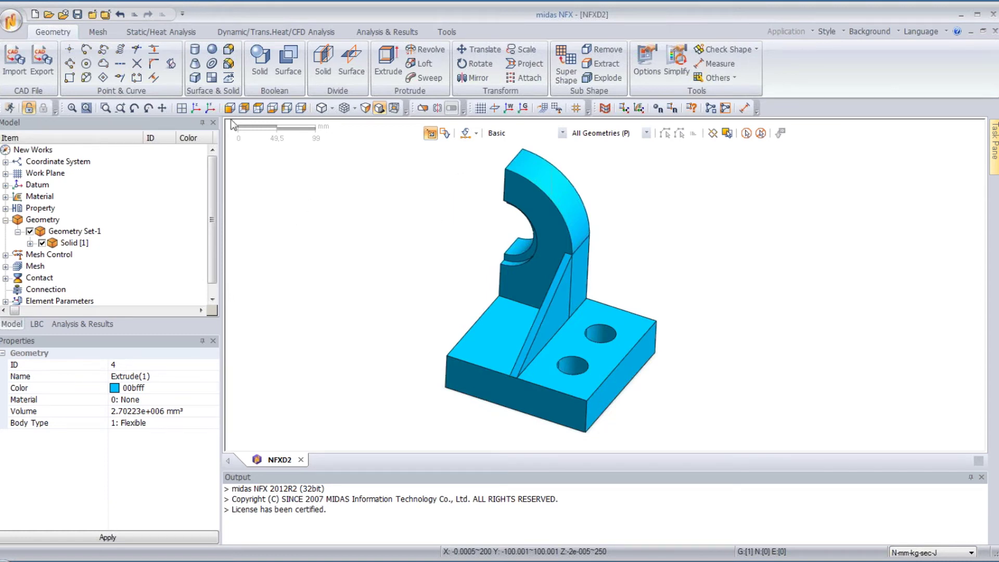
- Create an isotropic material using Titanium from the Other Metals group of the material library
left_click(97, 32)
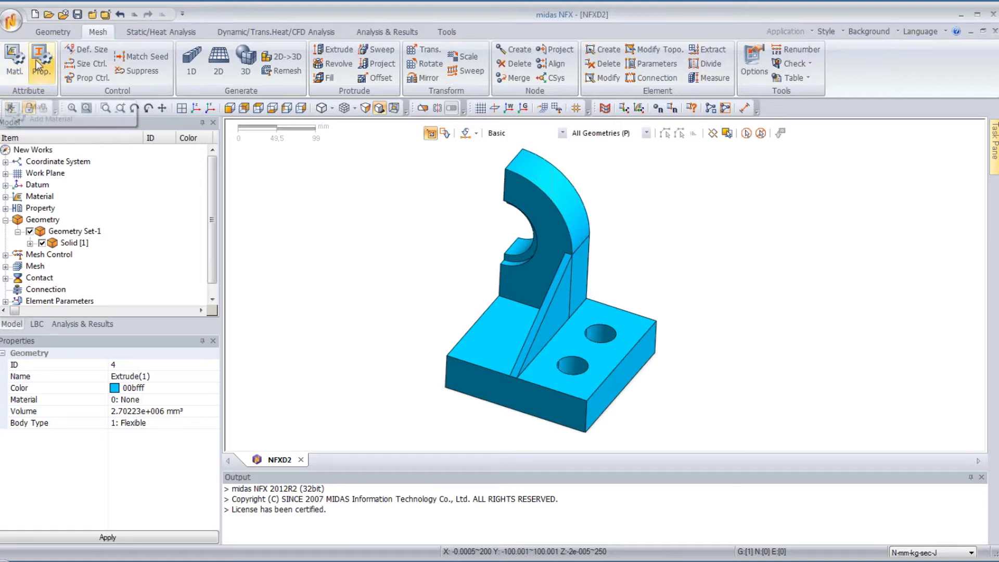
left_click(10, 62)
left_click_drag(80, 137, 191, 145)
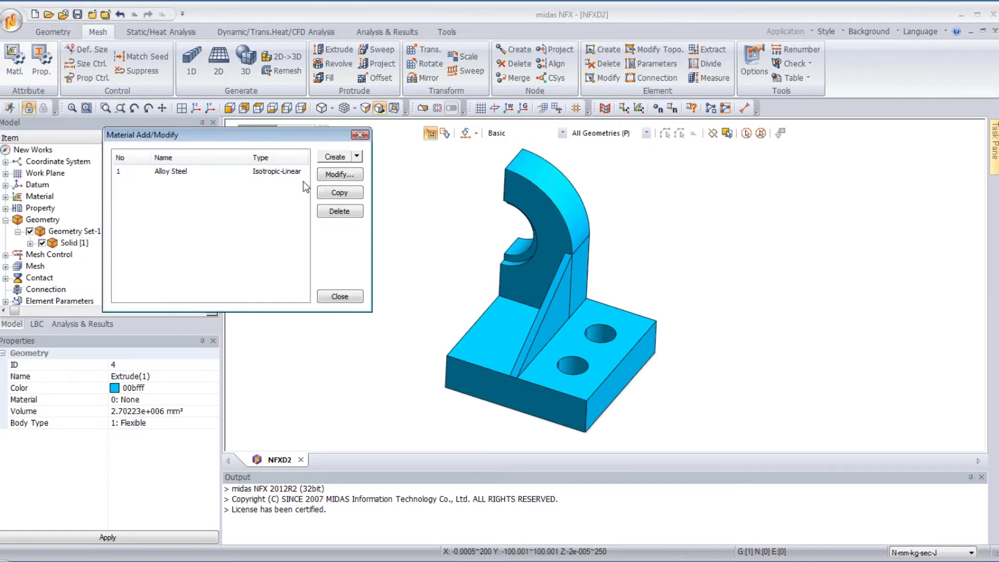
left_click(358, 157)
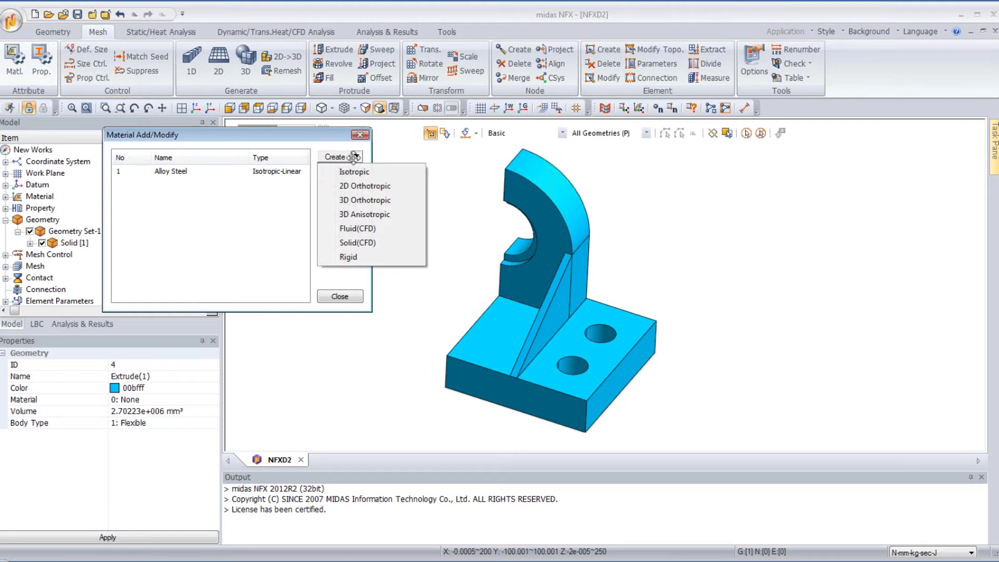
left_click(352, 172)
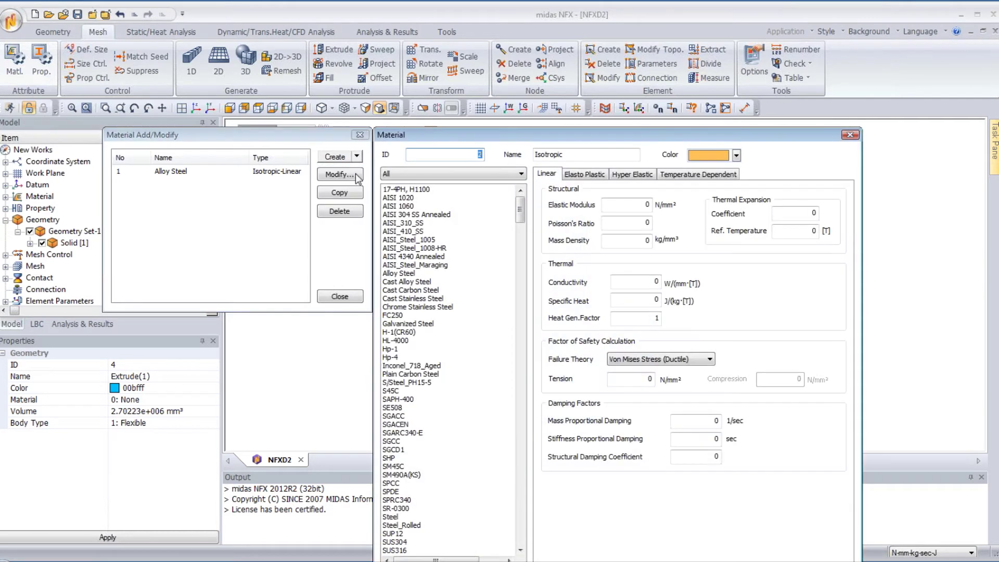
left_click_drag(487, 138, 347, 55)
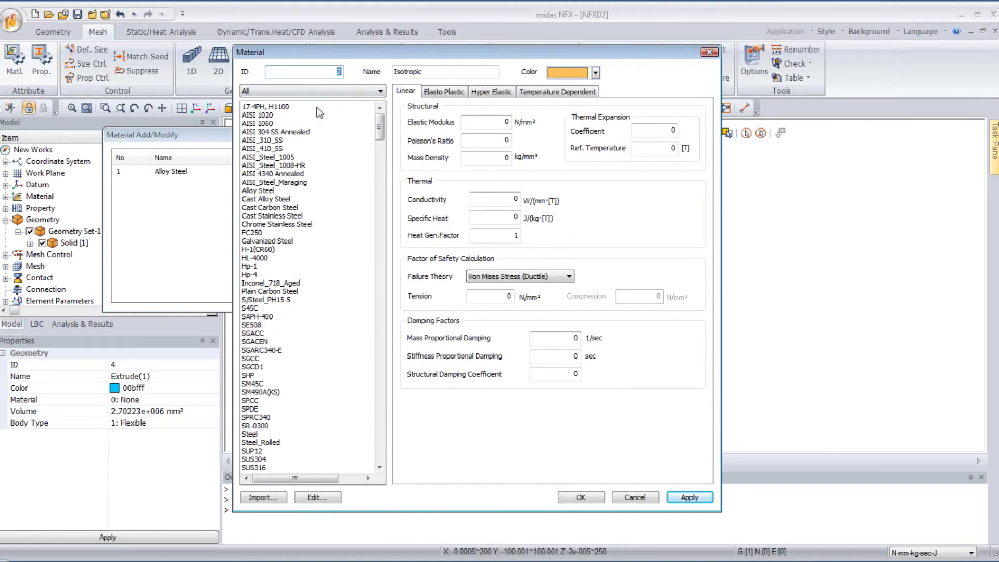
left_click(307, 92)
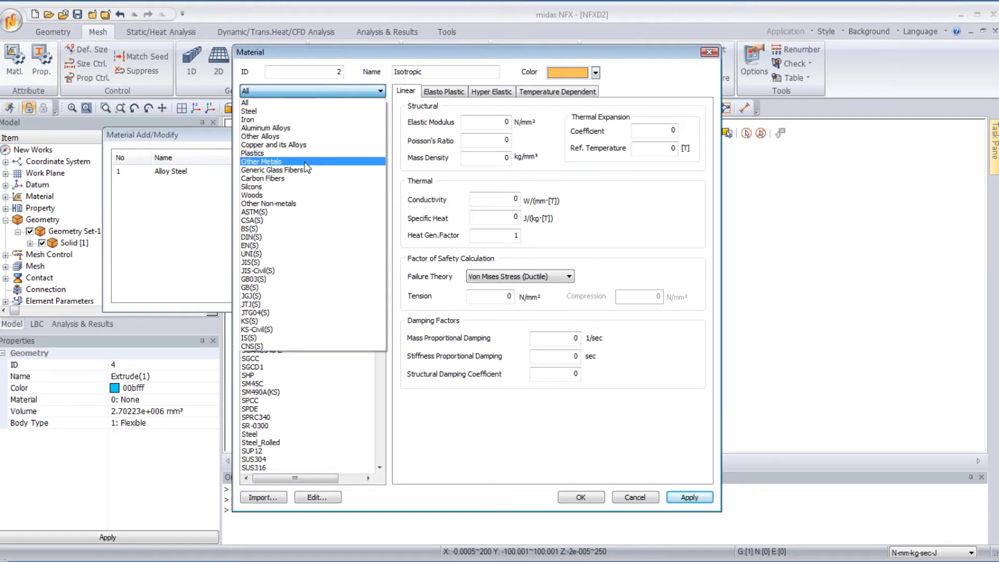
left_click(281, 162)
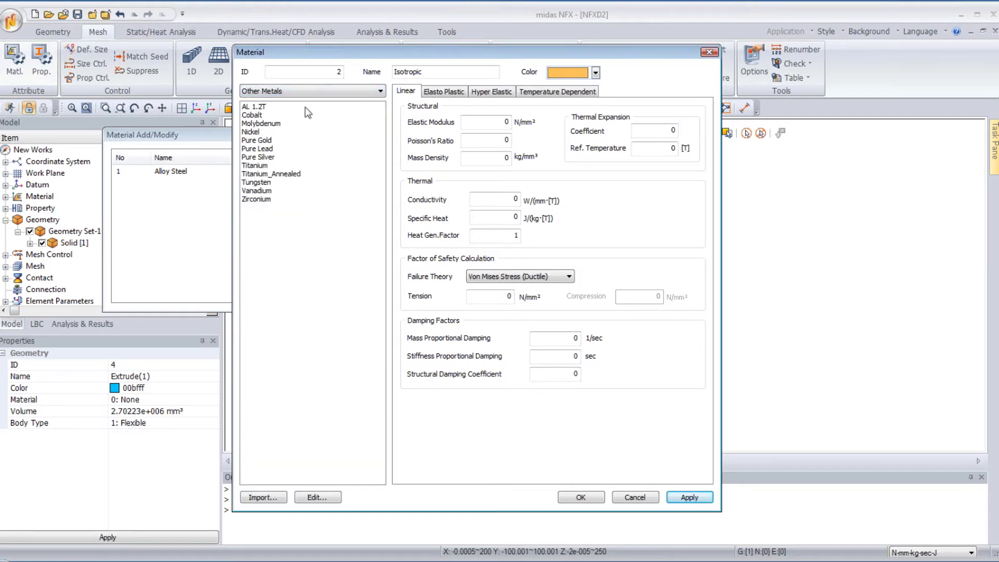
left_click(260, 166)
left_click(568, 500)
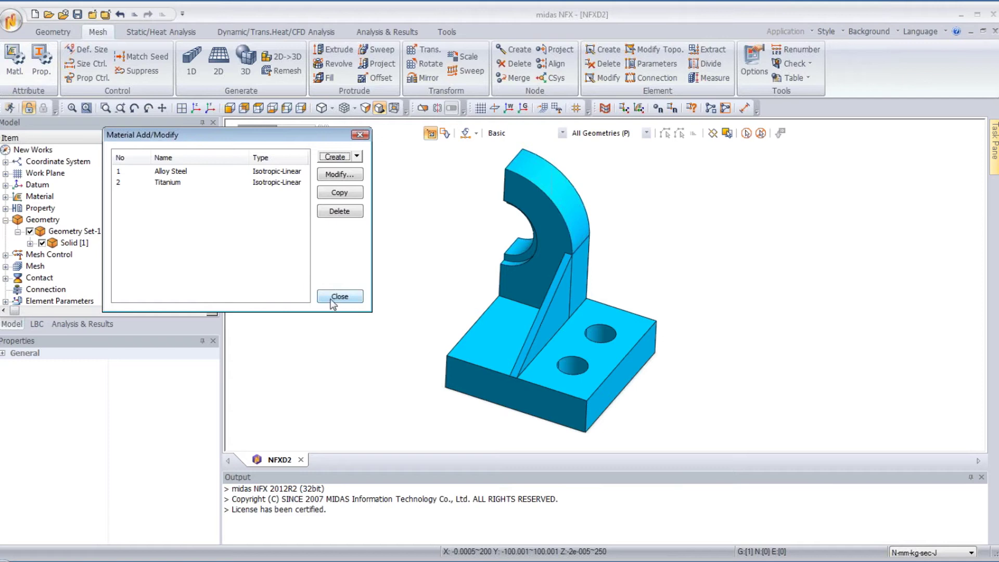
left_click(333, 299)
- Create a 3D solid property named Titan that uses the Titanium material
left_click(41, 60)
left_click(246, 148)
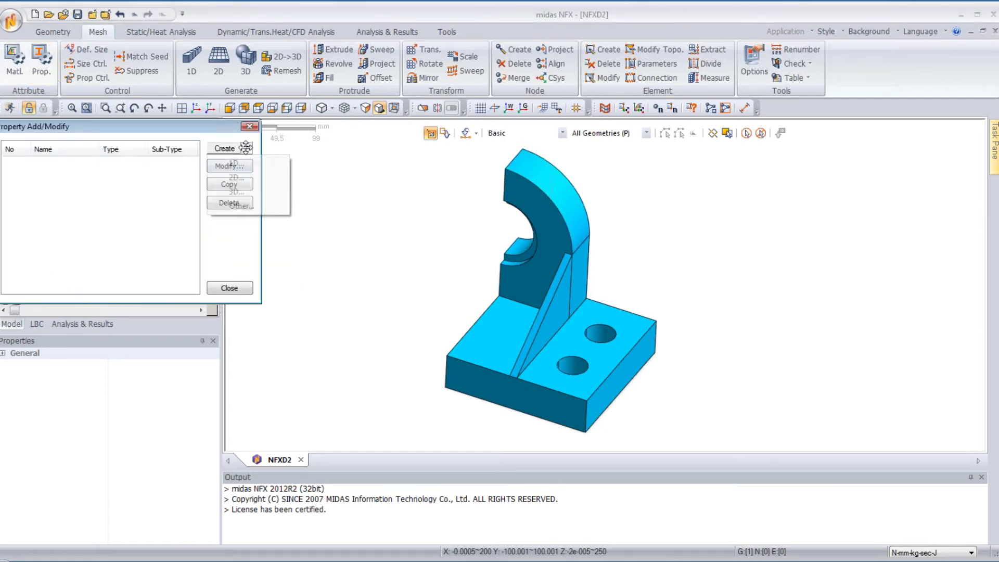
left_click(249, 191)
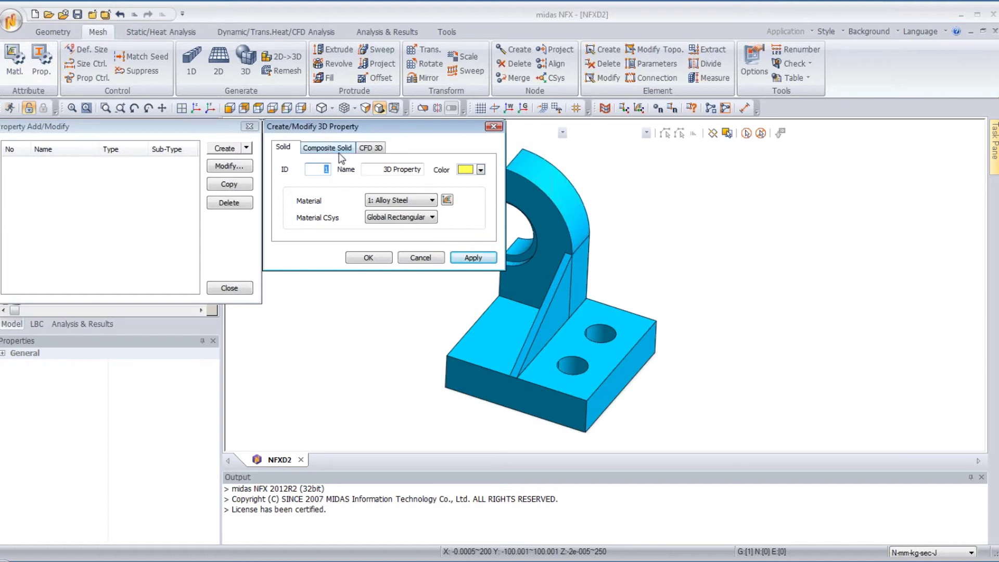
key("Tab")
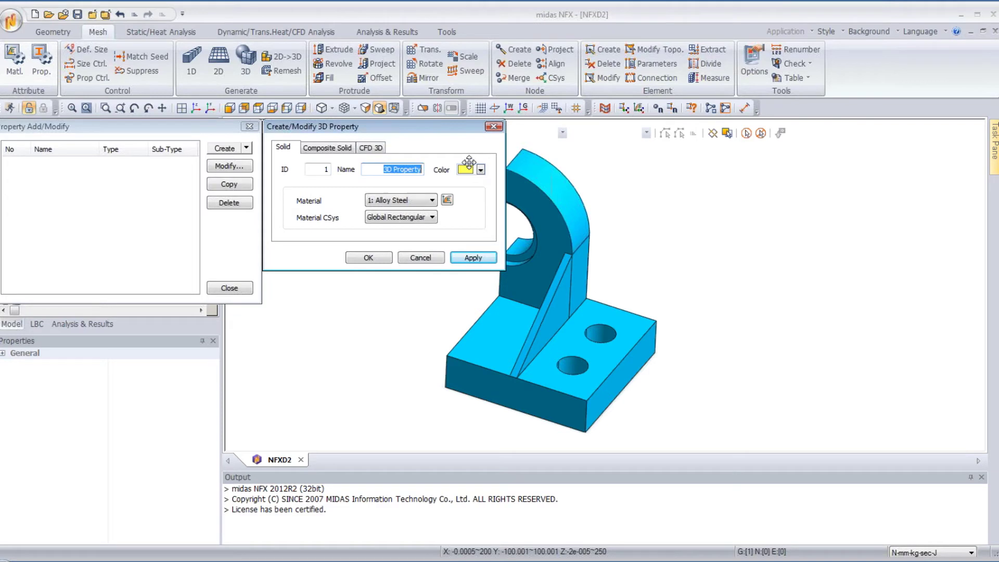
type("Solid mesh")
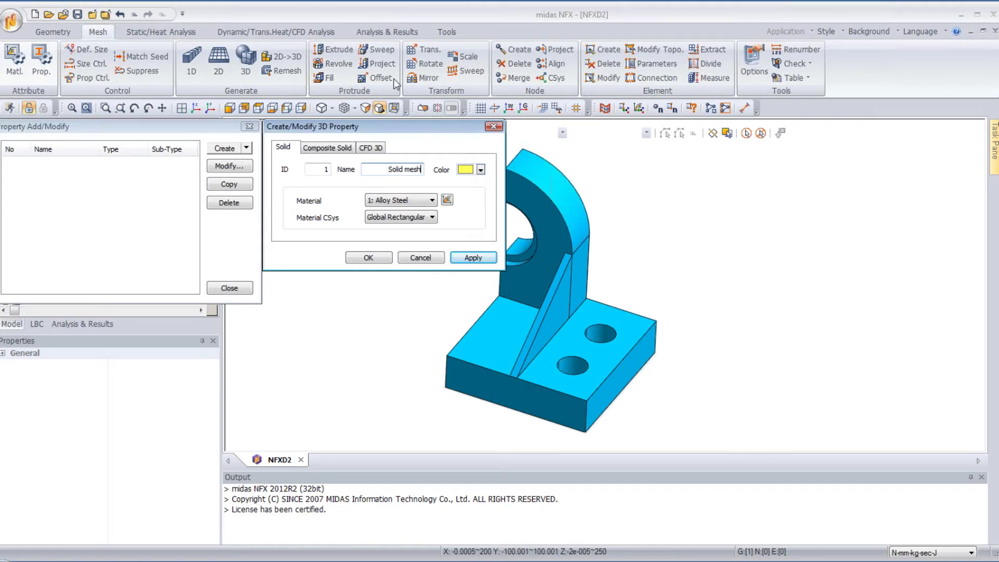
left_click(394, 203)
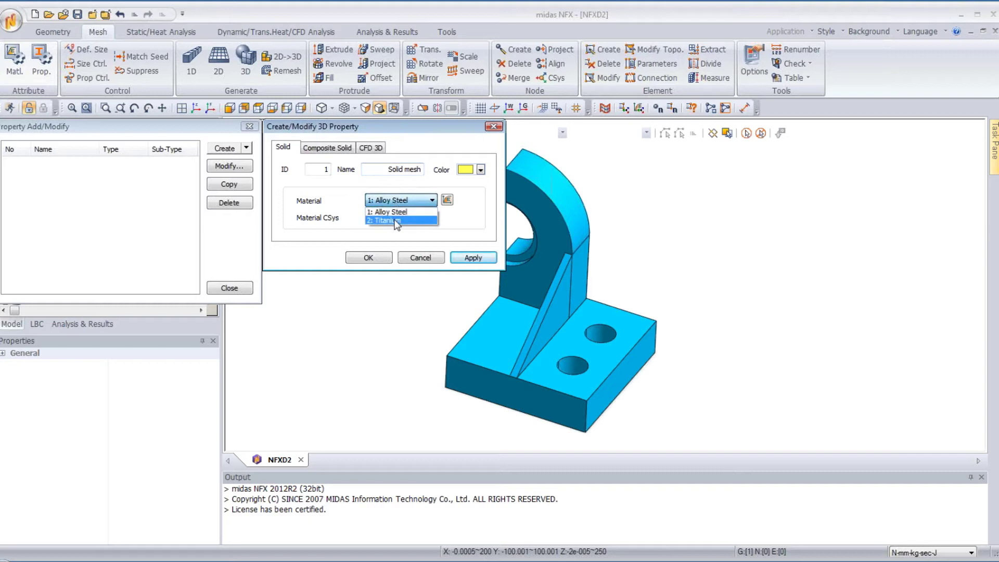
left_click(395, 221)
left_click_drag(383, 170, 425, 170)
type("Titan")
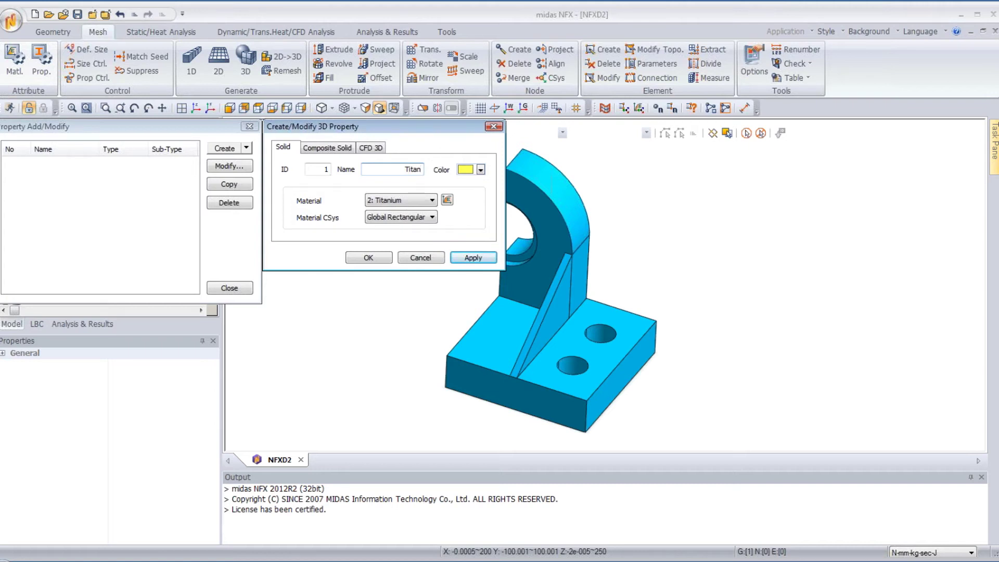
left_click(360, 261)
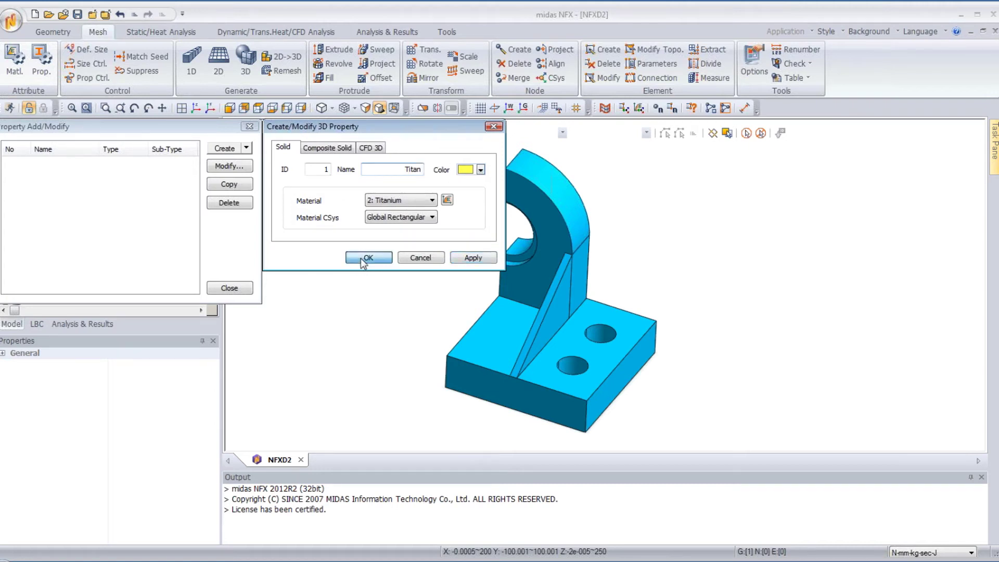
left_click(231, 289)
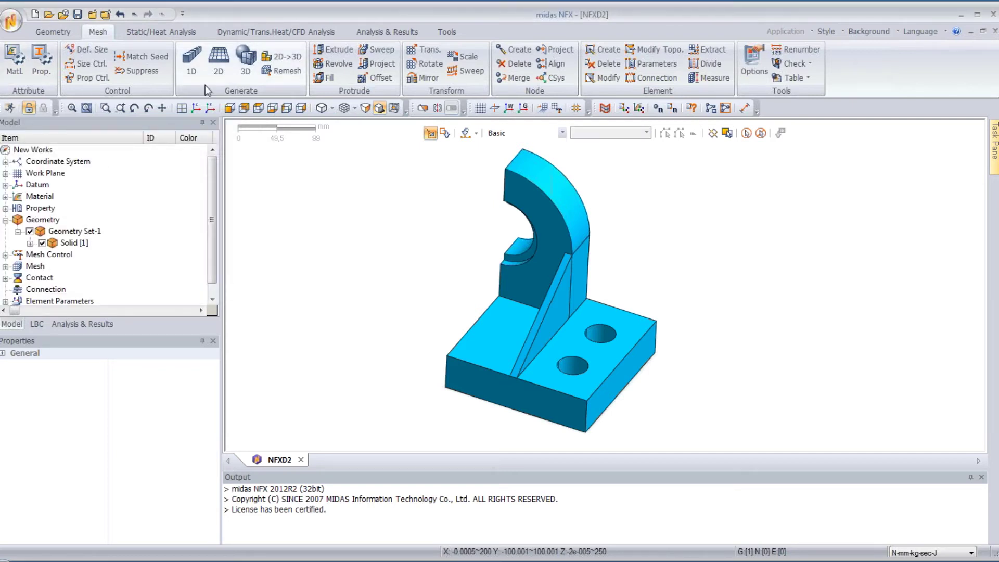
- Start automatic solid meshing of the fused bracket and turn off higher-order elements in its advanced options
left_click(247, 65)
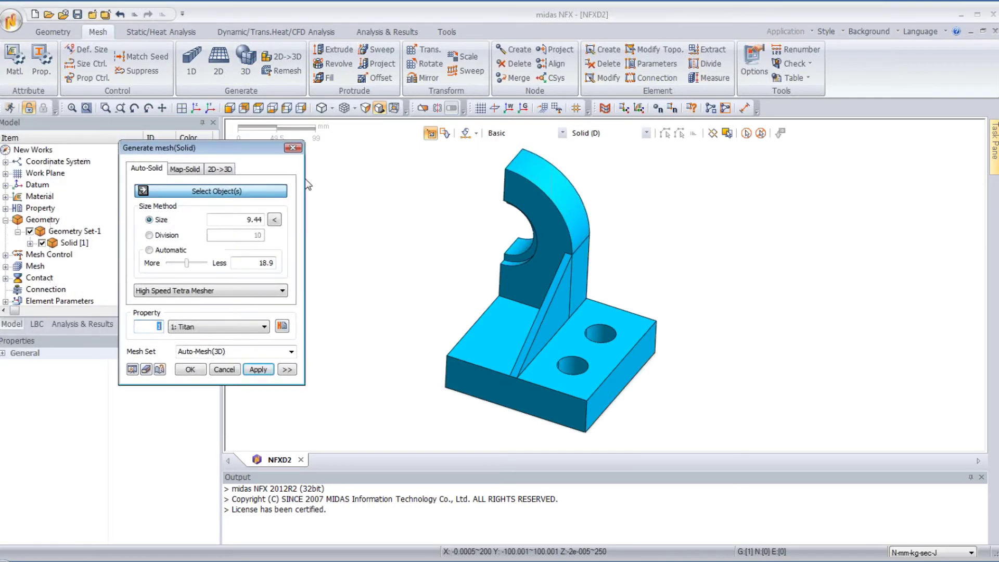
left_click(583, 276)
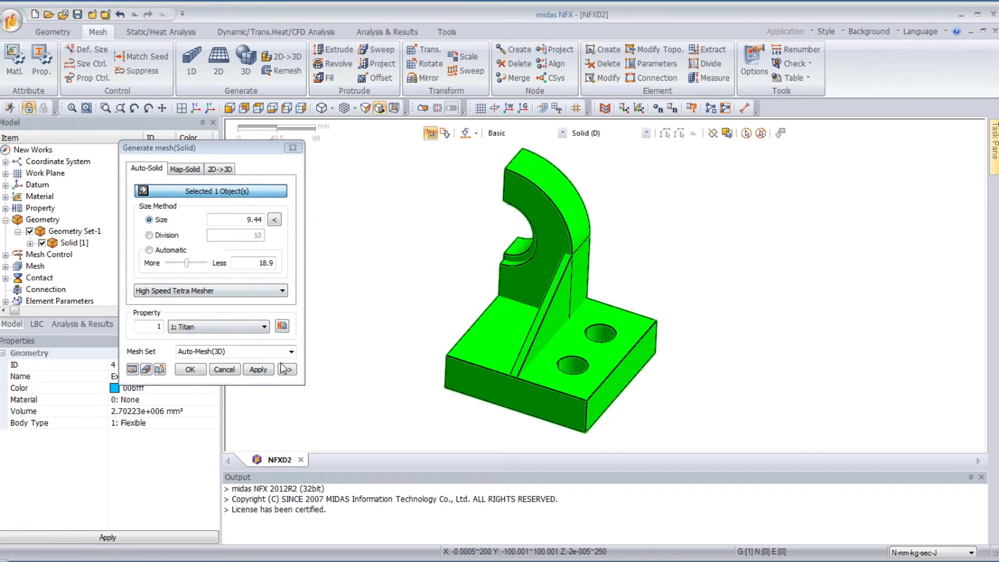
left_click(285, 369)
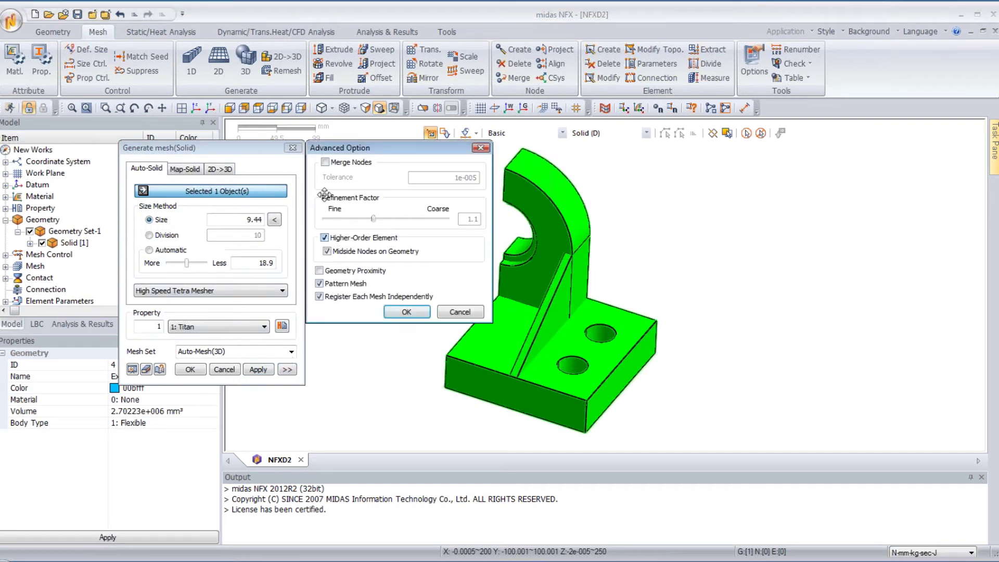
left_click(325, 238)
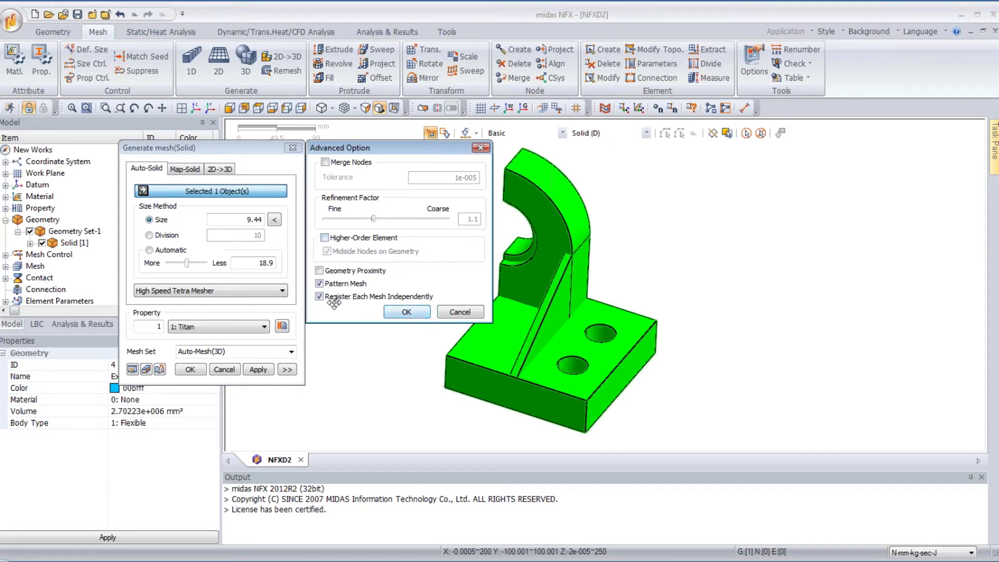
left_click(407, 313)
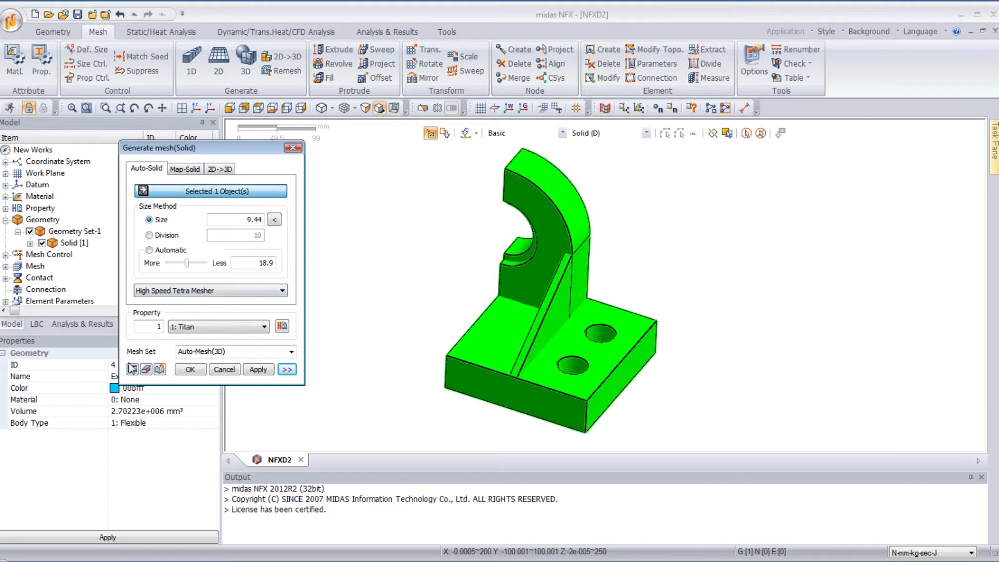
- Generate the bracket's tetrahedral mesh with element size 9.44 and the Titan property, then close the mesh settings
double_click(239, 219)
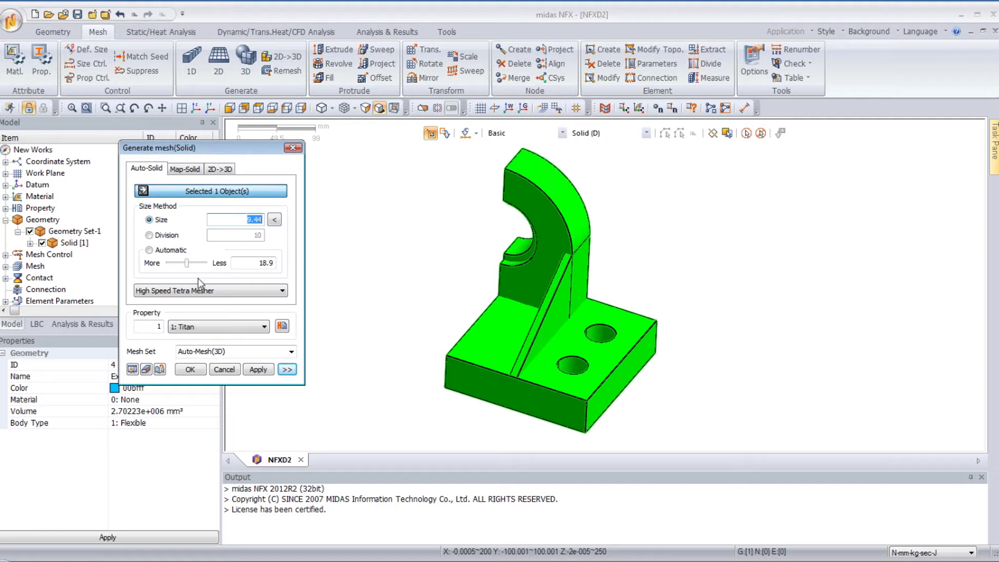
middle_click_drag(409, 348, 501, 326)
scroll(501, 326, "up", 3)
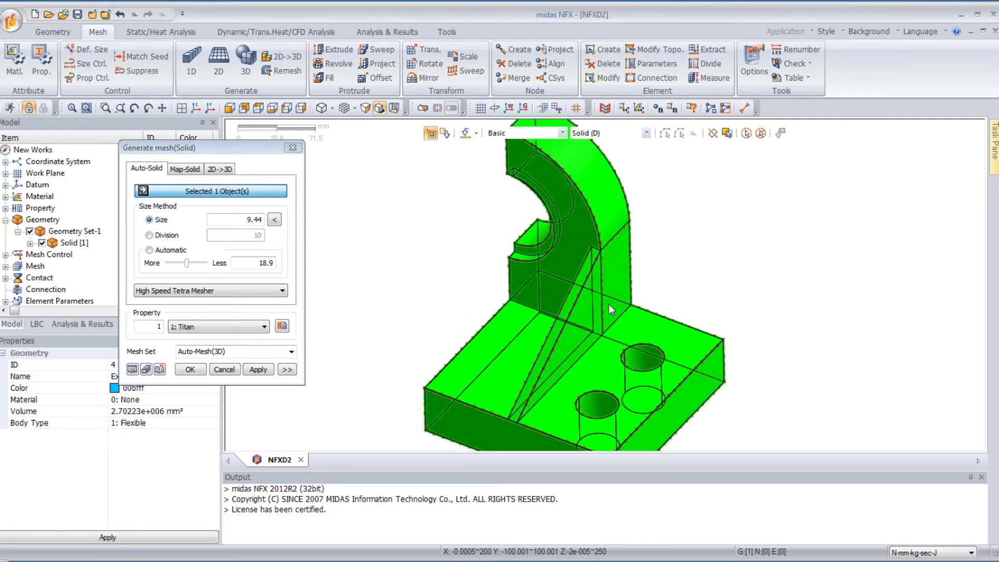
scroll(567, 267, "down", 4)
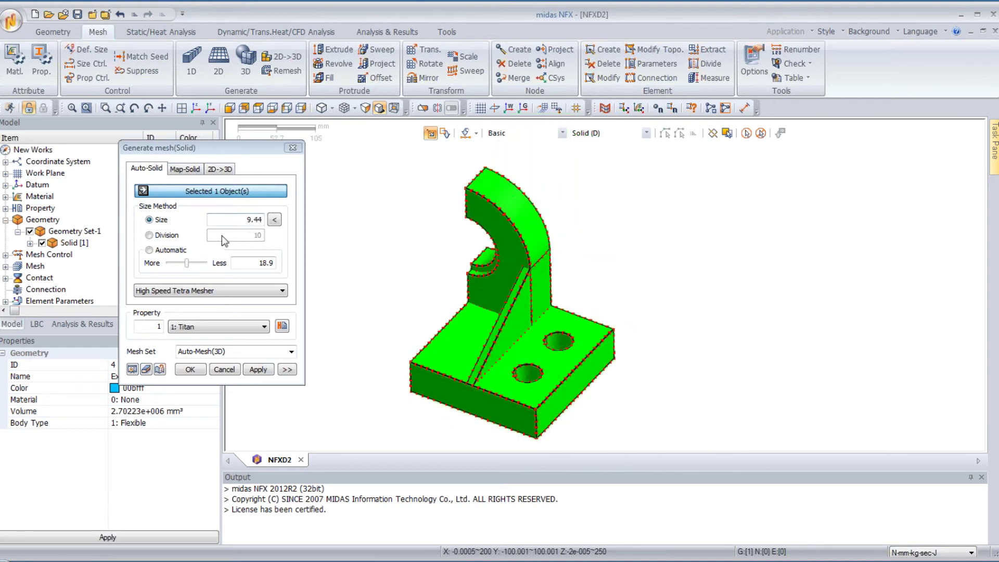
left_click(259, 369)
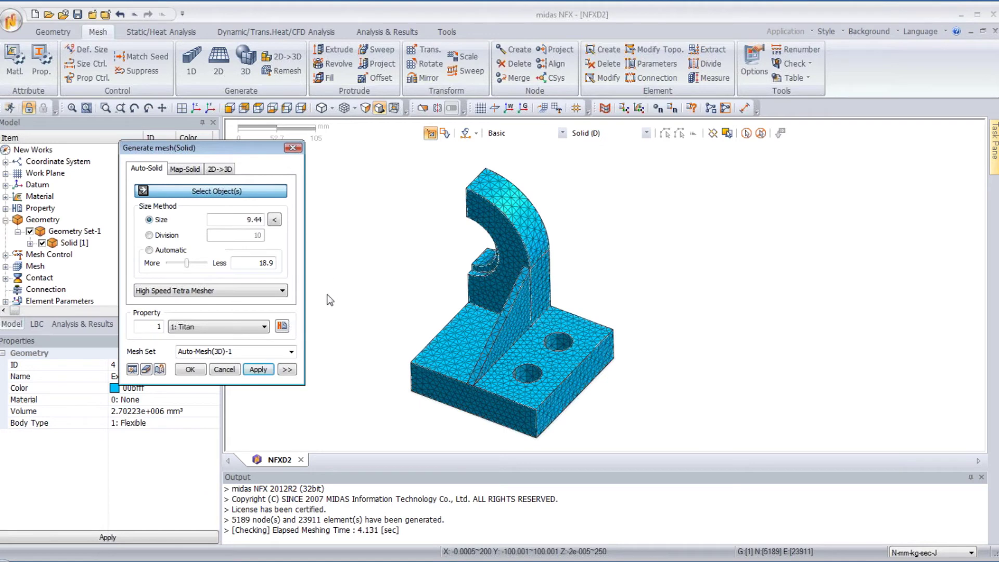
left_click(223, 370)
middle_click_drag(471, 359, 605, 263)
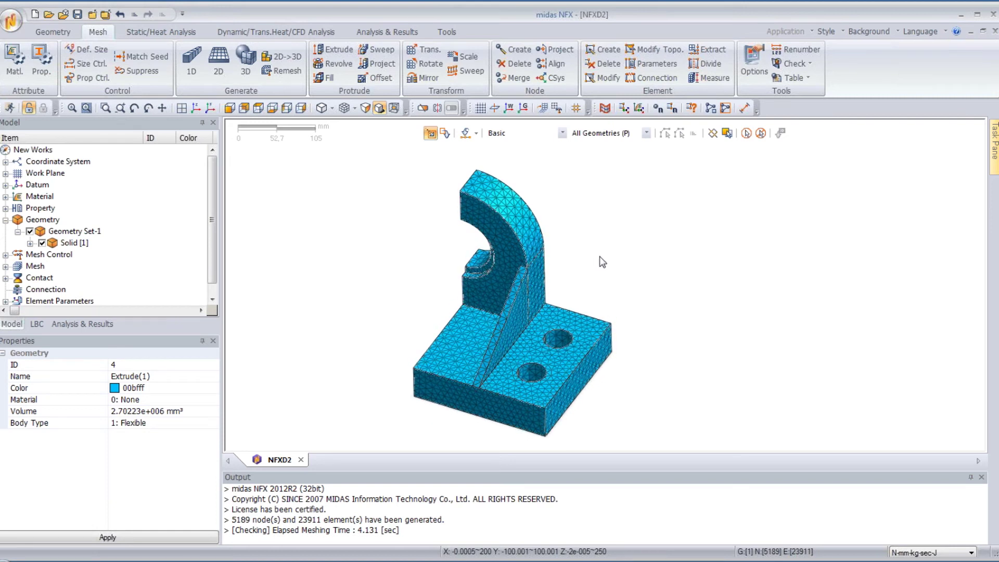
- Create a Fixed face constraint in Boundary Set-1 on all four inner faces of the two base-plate holes
left_click(174, 31)
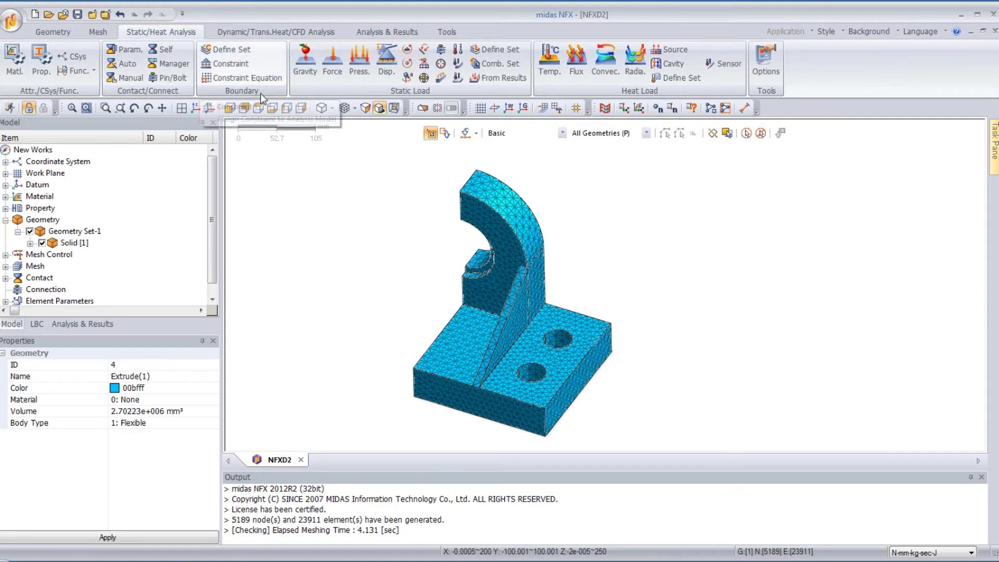
left_click(222, 67)
left_click_drag(104, 128, 256, 156)
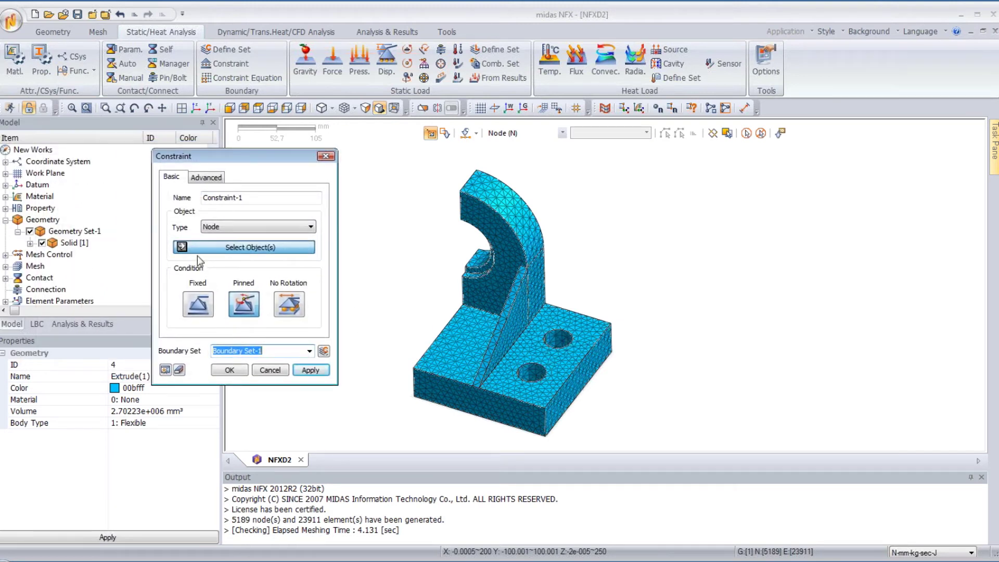
left_click(217, 228)
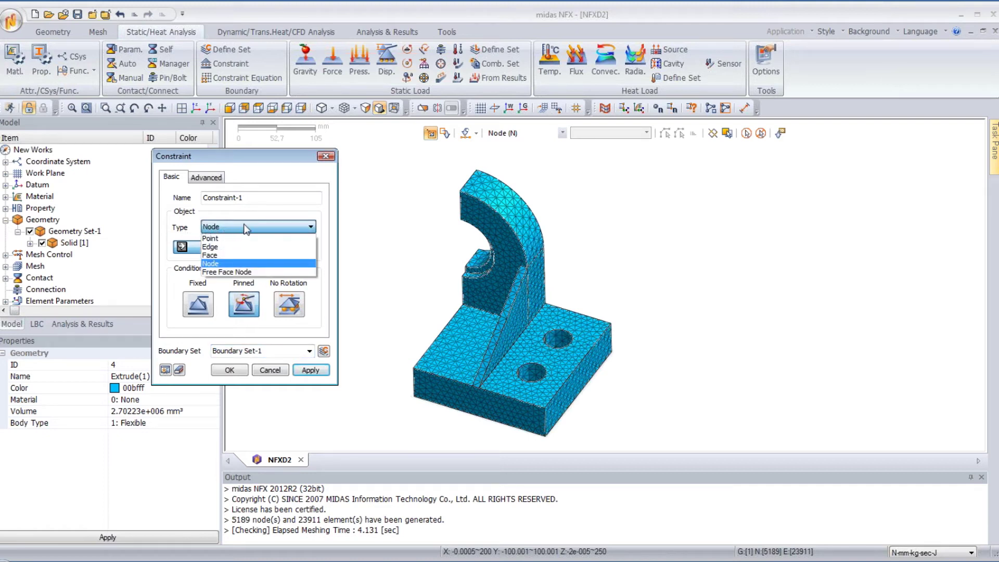
left_click(243, 255)
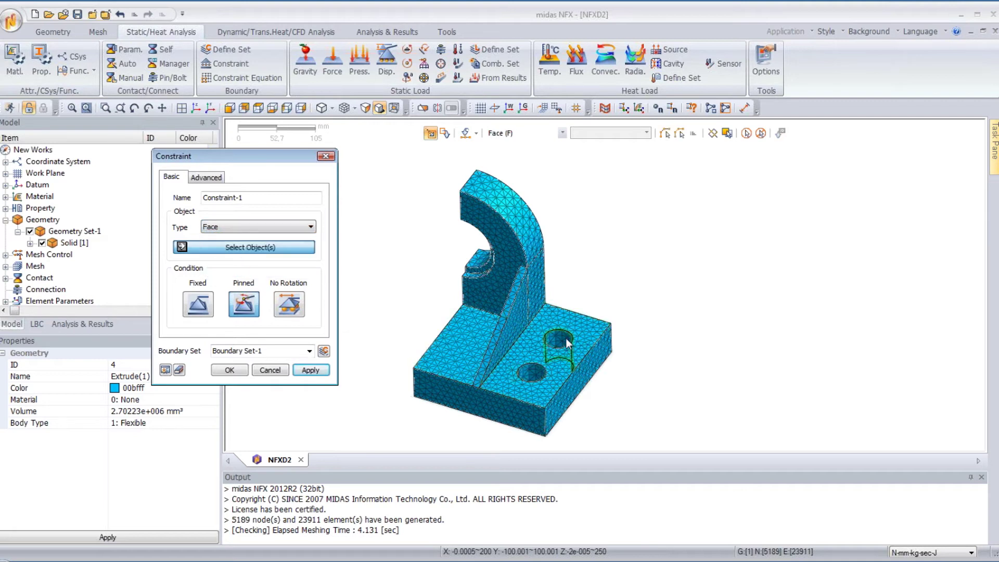
left_click(567, 338)
left_click(534, 376)
middle_click_drag(567, 348, 538, 350)
left_click(567, 307)
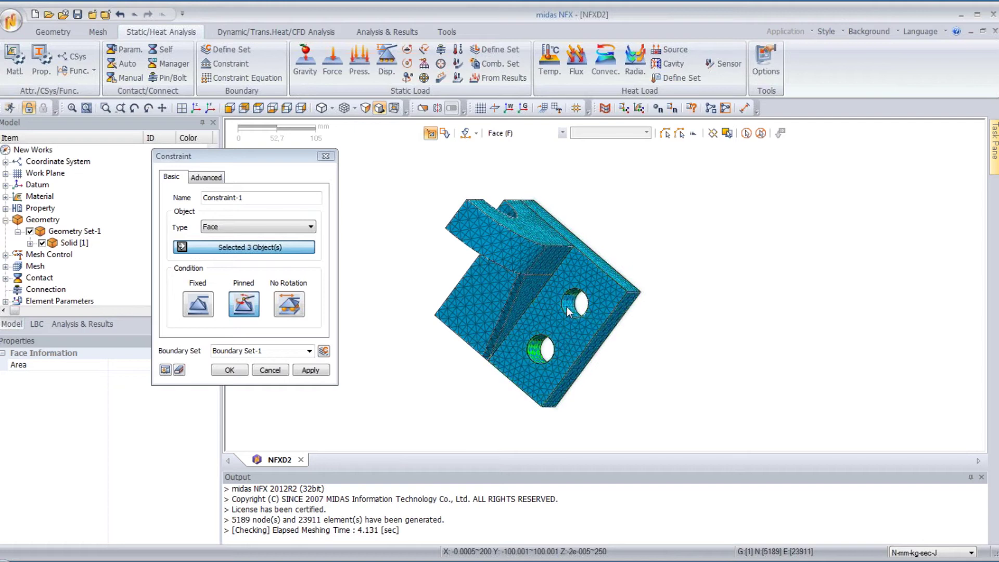
left_click(582, 301)
middle_click_drag(582, 302, 516, 264)
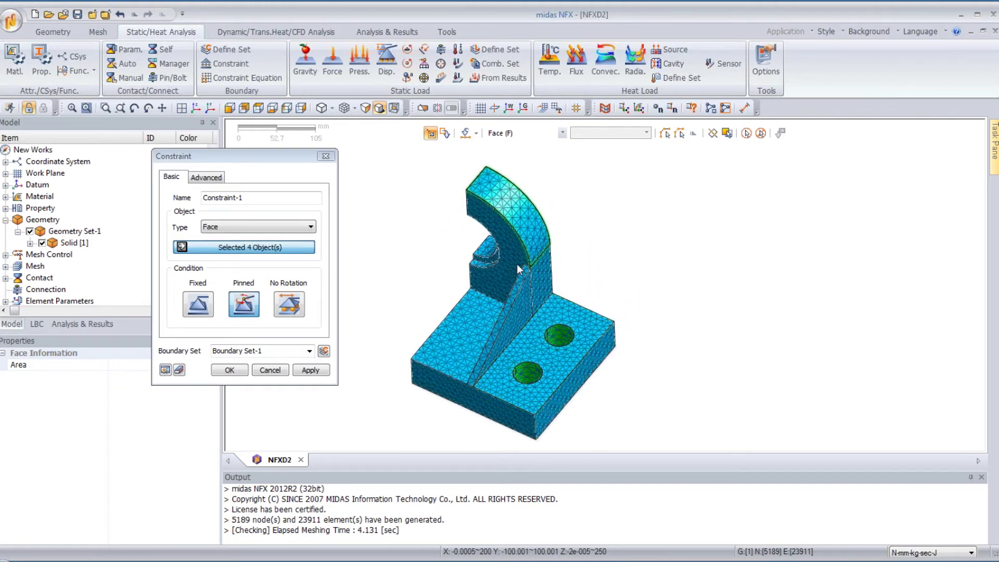
left_click(198, 307)
left_click(229, 370)
- Start a second boundary constraint with advanced options, set its object type to Face and select the bracket's three cut-plane faces
middle_click_drag(476, 368, 515, 198)
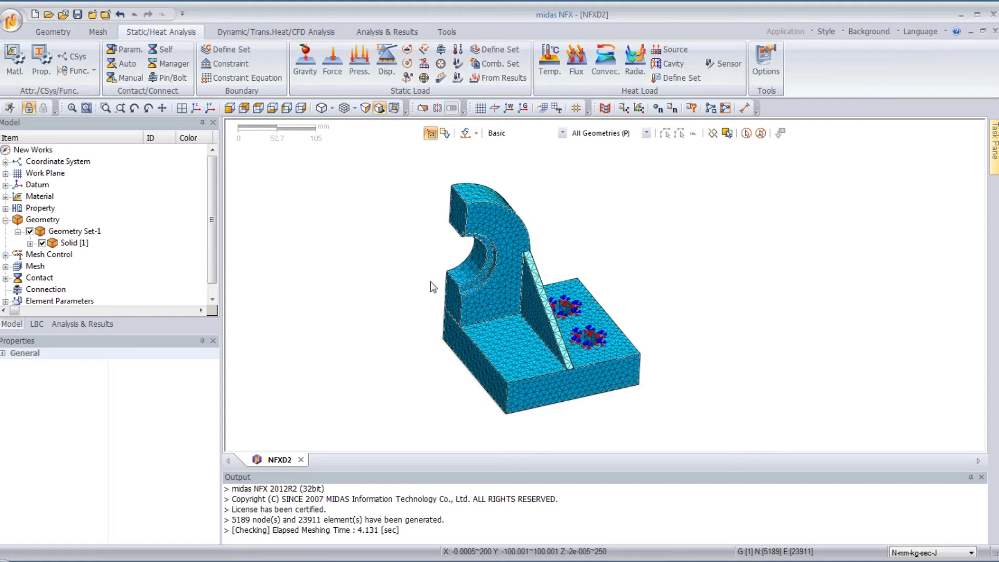
middle_click_drag(399, 274, 418, 289)
scroll(510, 361, "up", 2)
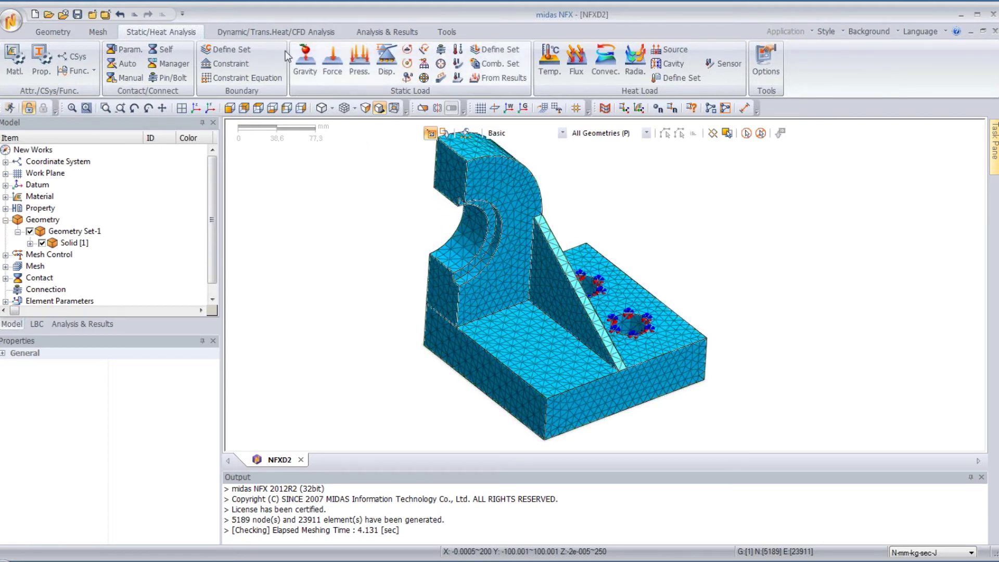
left_click(234, 62)
left_click_drag(149, 124, 237, 129)
left_click(146, 154)
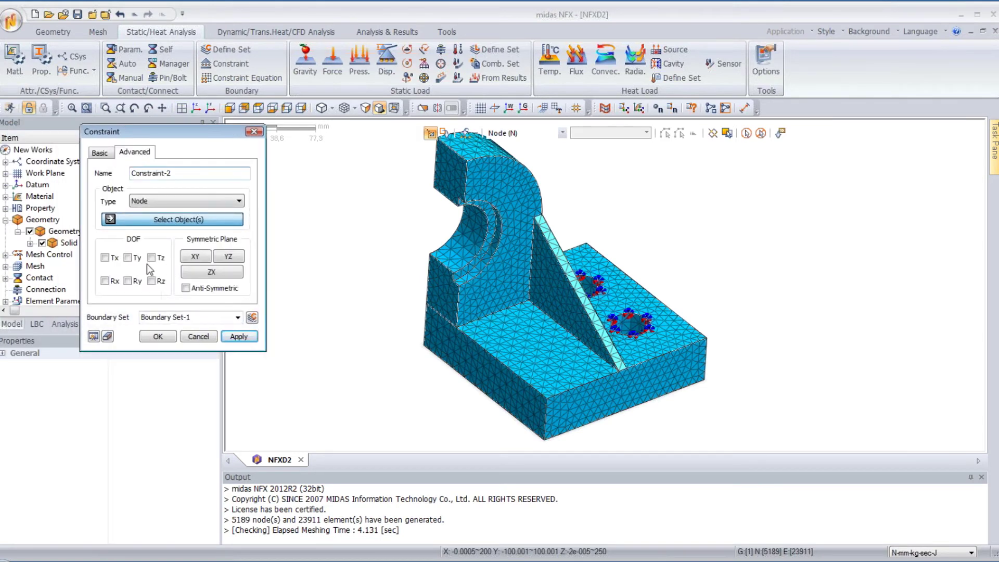
left_click(146, 202)
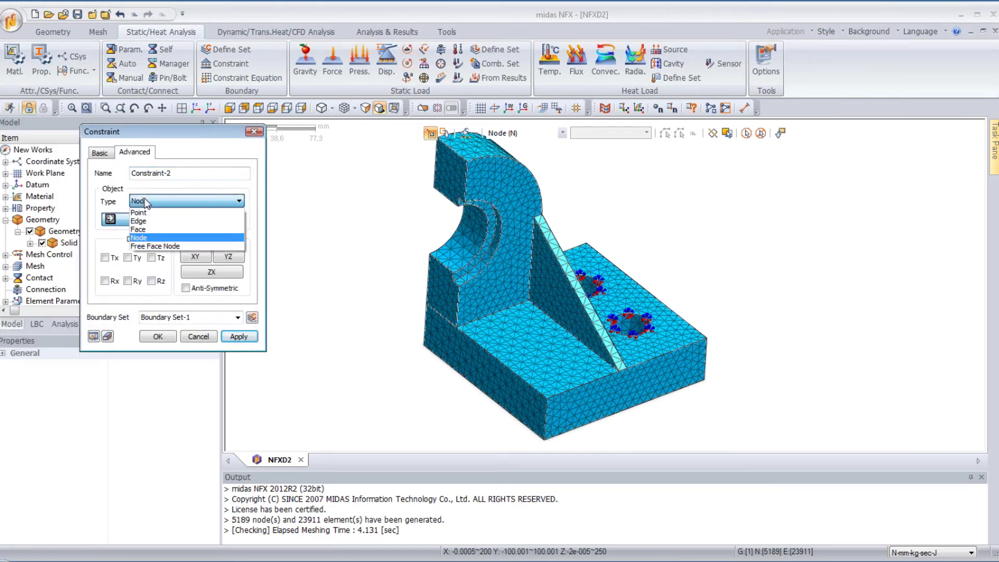
left_click(148, 227)
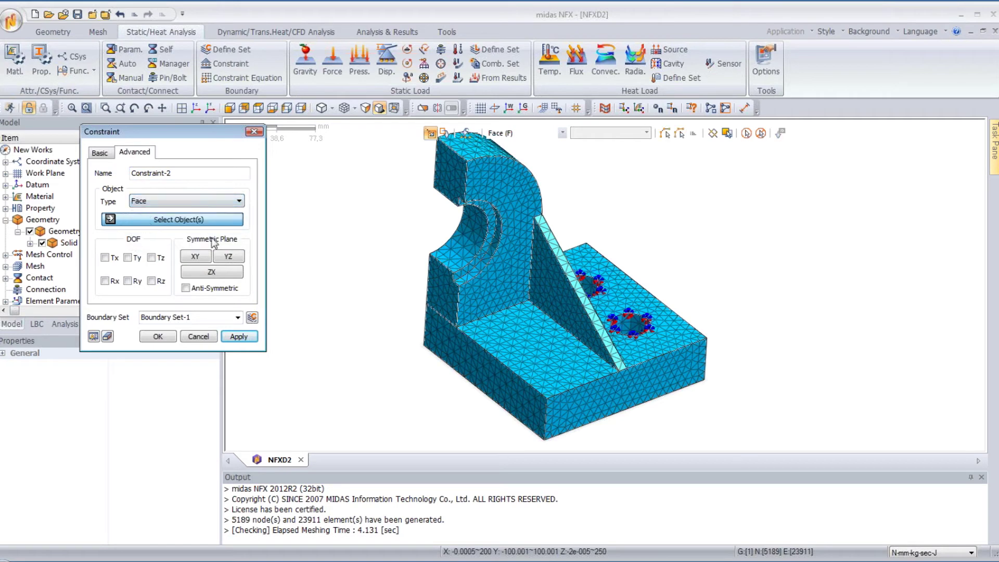
left_click(445, 299)
left_click(444, 343)
left_click(445, 181)
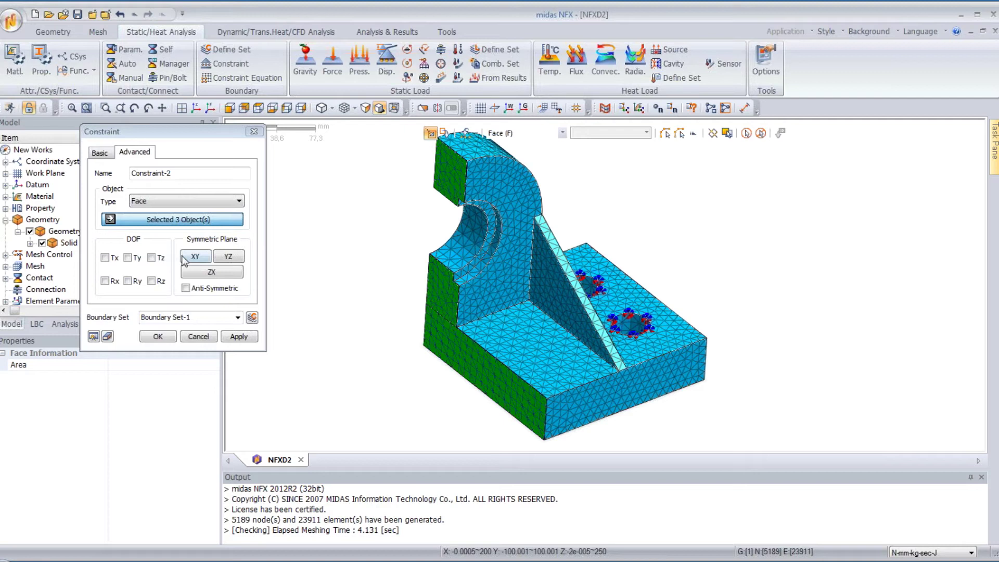
- Show the global axis triad and apply a YZ symmetry-plane constraint to the selected cut faces
scroll(386, 316, "down", 2)
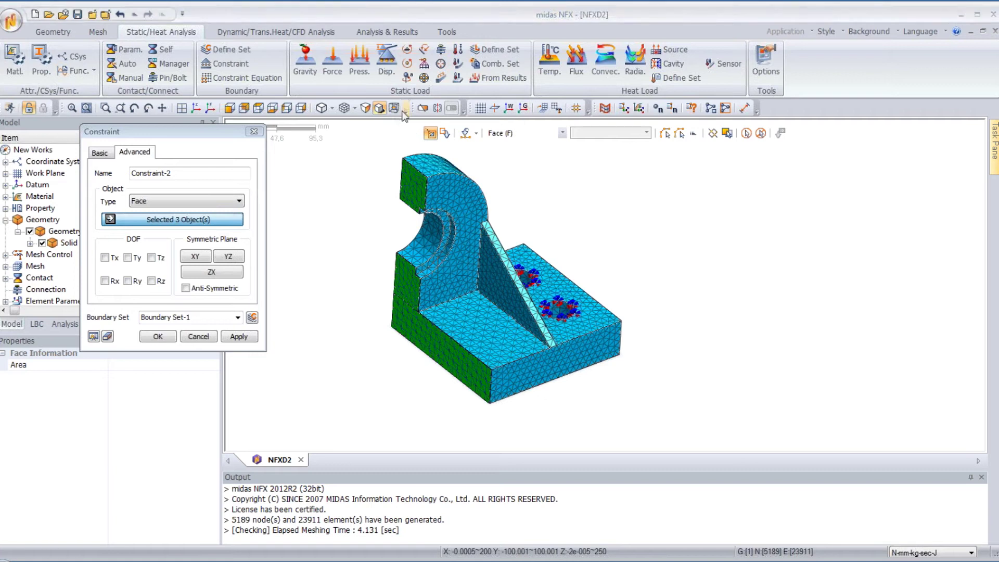
left_click(523, 108)
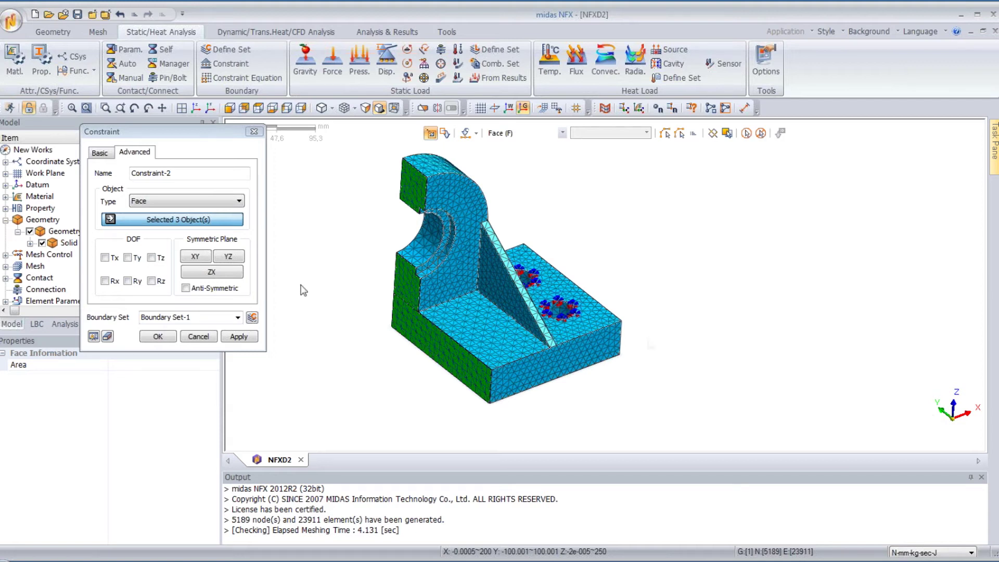
left_click(230, 259)
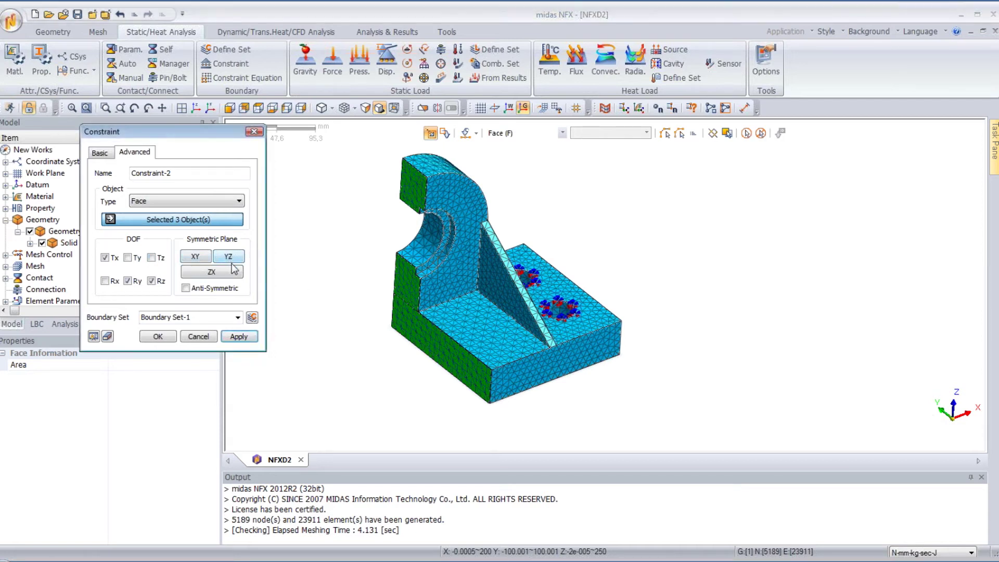
left_click(158, 336)
- Apply a total force of 40000 N in the Y direction to the stepped ring face of the half-round bore, checking its preview first
mouse_move(346, 315)
middle_mouse_down()
mouse_move(355, 315)
mouse_move(339, 311)
middle_mouse_up()
scroll(339, 276, "up", 3)
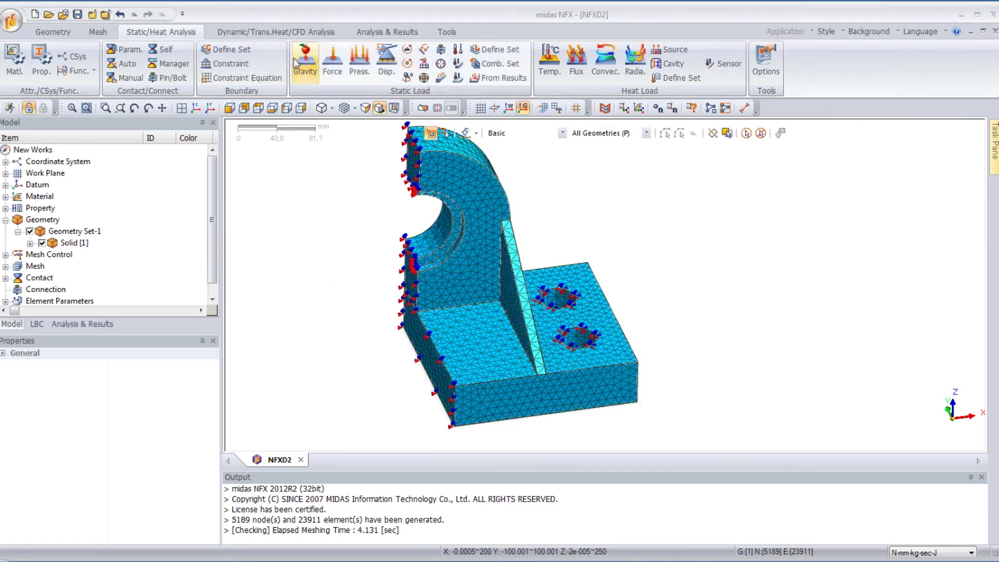
left_click(333, 60)
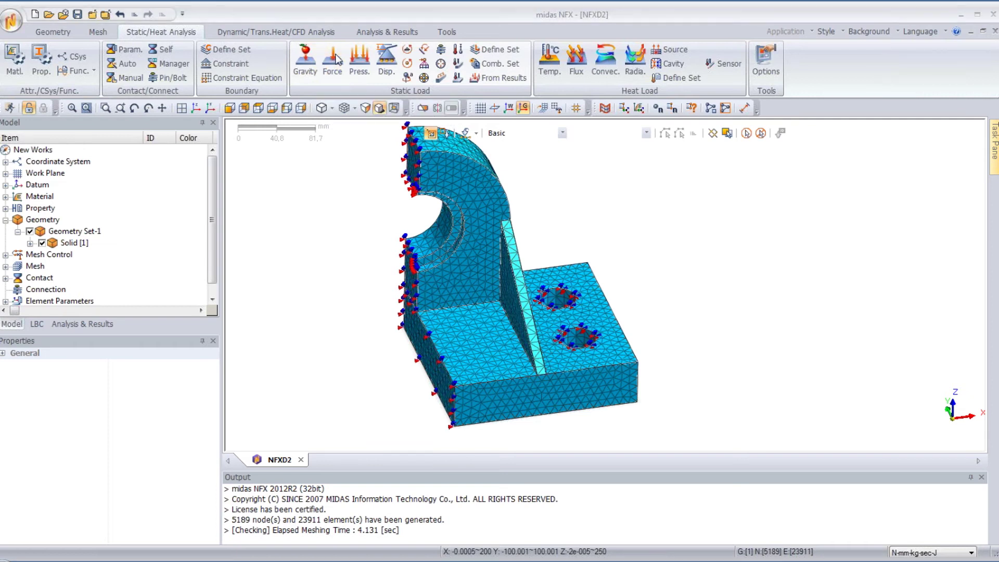
left_click_drag(134, 136, 251, 136)
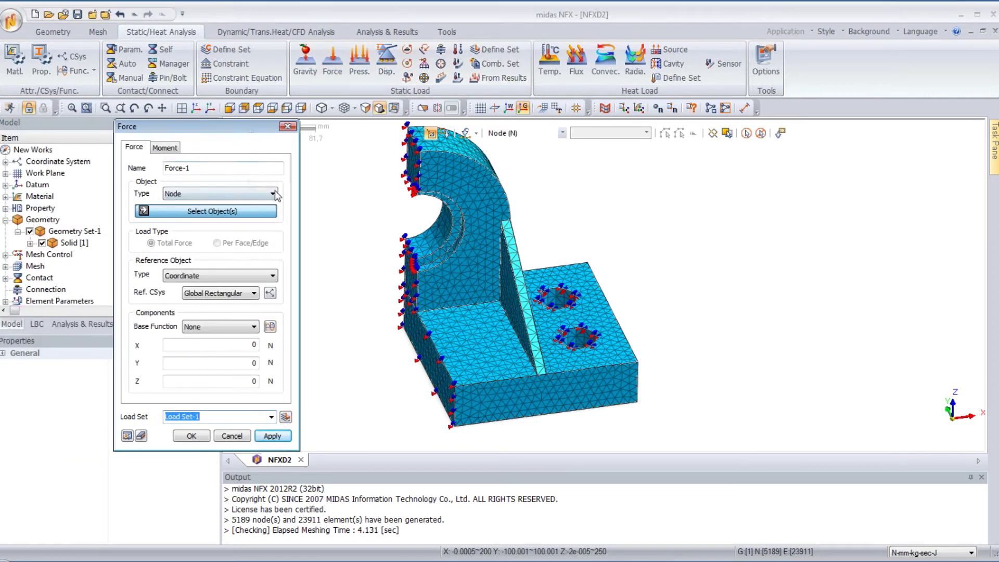
left_click(190, 196)
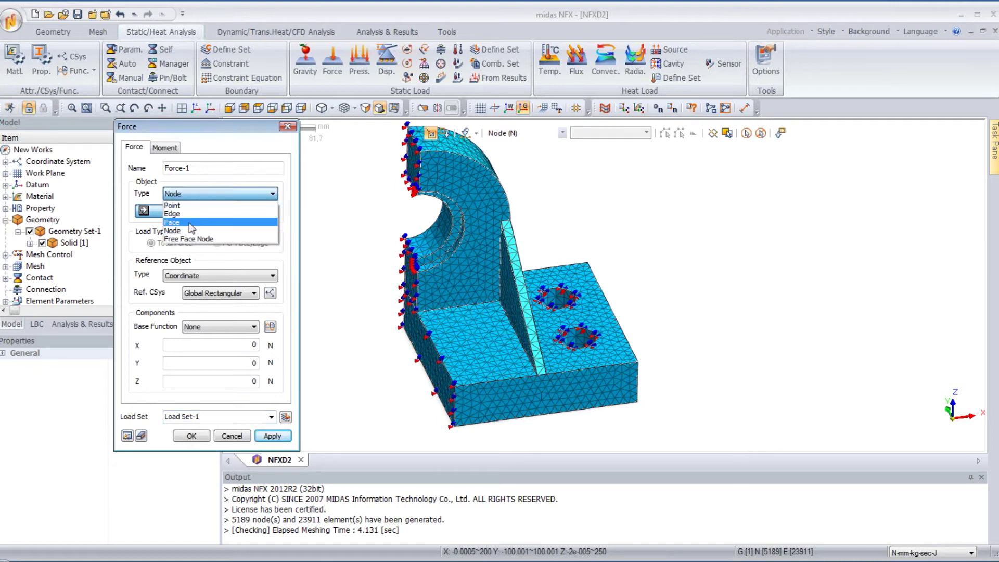
left_click(191, 221)
left_click(440, 255)
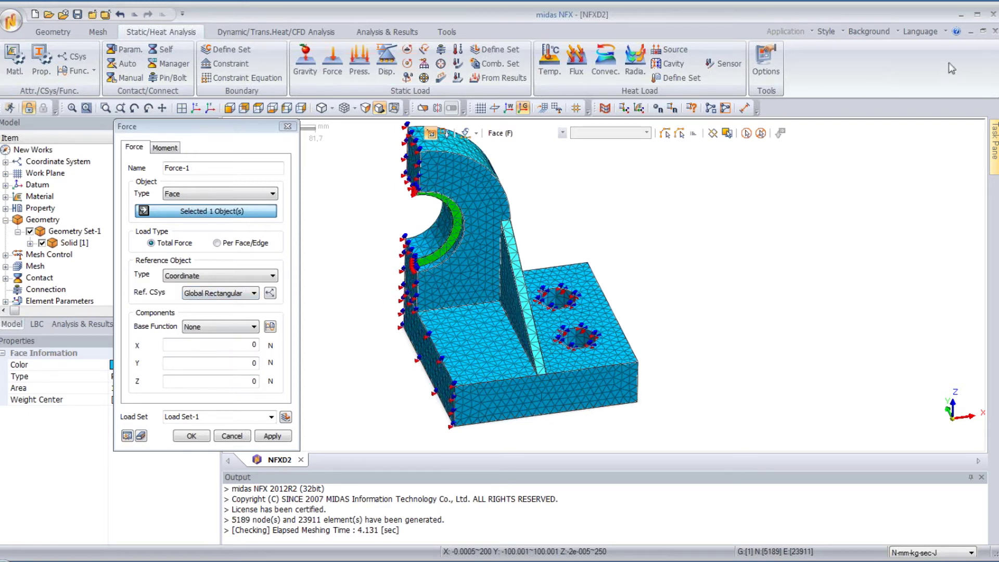
left_click(252, 363)
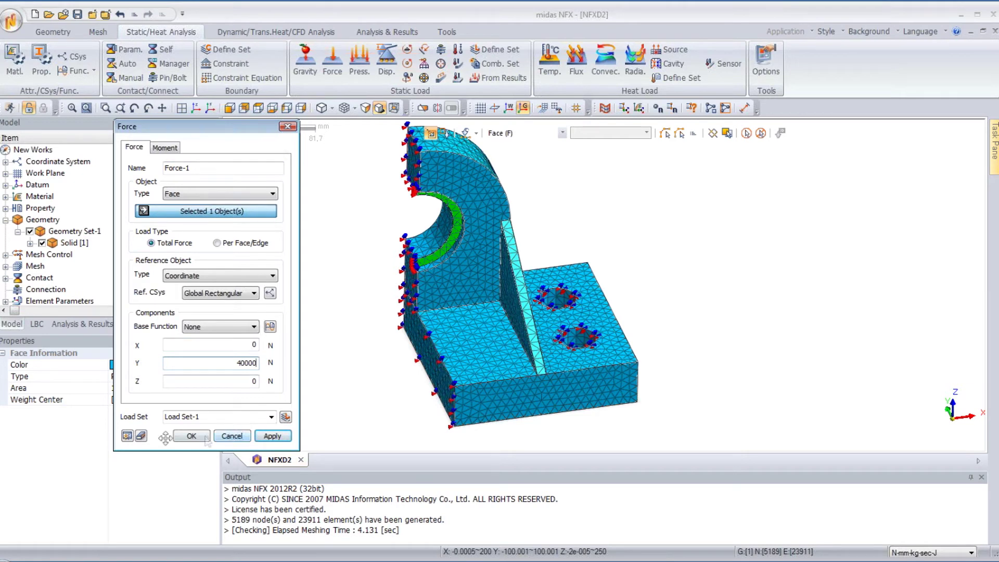
left_click(127, 435)
middle_click_drag(316, 250, 354, 260)
scroll(353, 260, "up", 3)
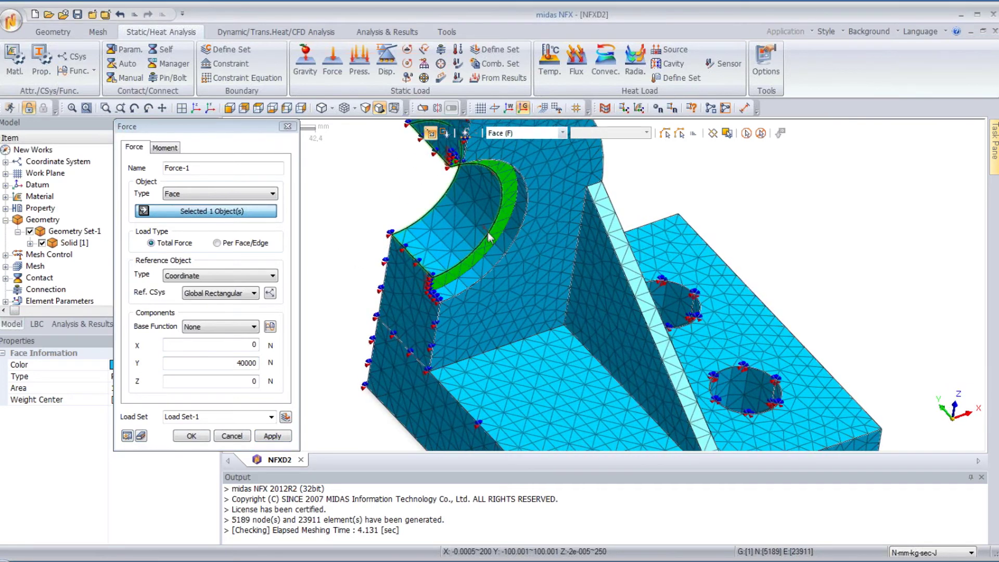
left_click(191, 436)
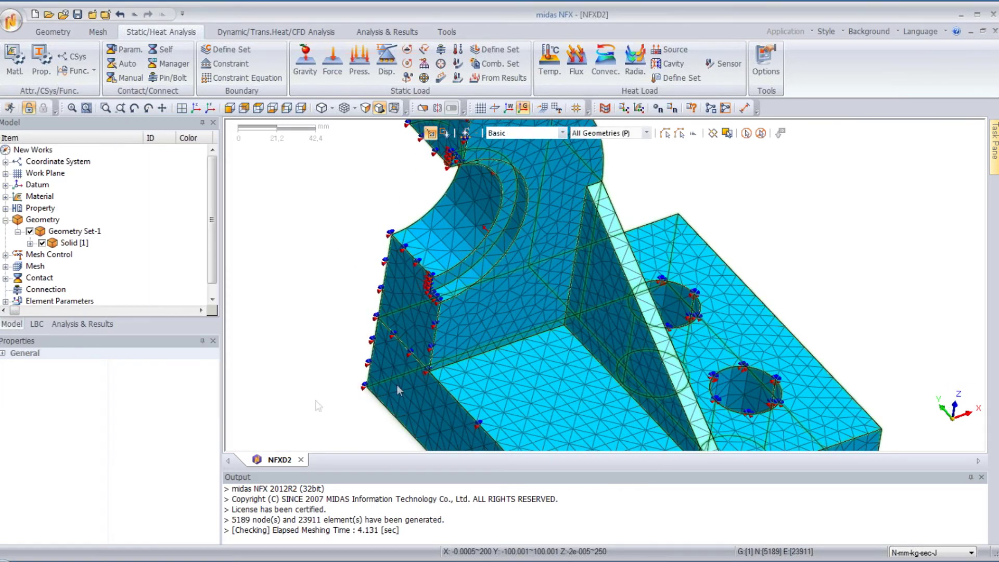
- Add a Linear Static analysis case to the project's analysis cases
scroll(508, 291, "down", 4)
middle_click_drag(513, 289, 520, 295)
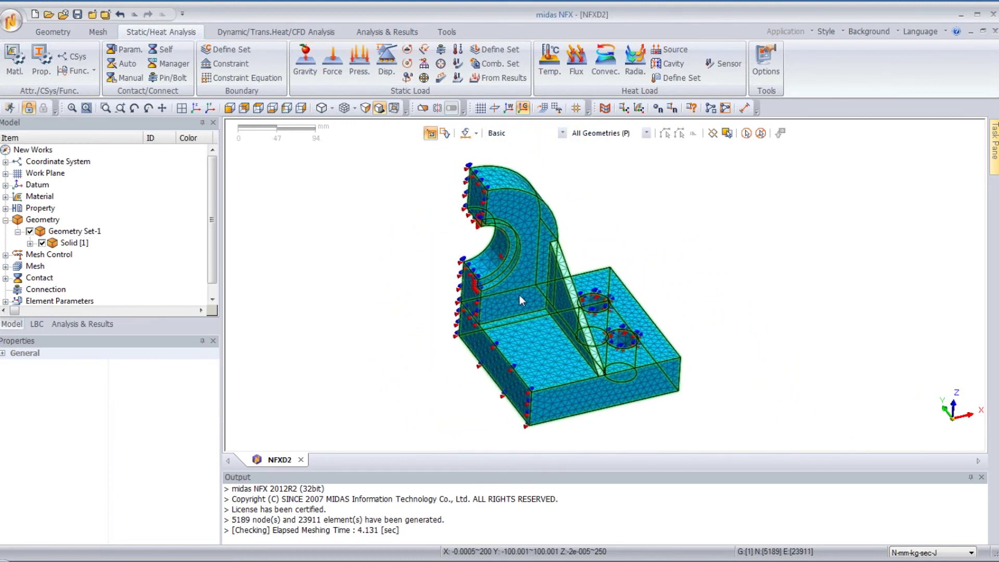
left_click(81, 324)
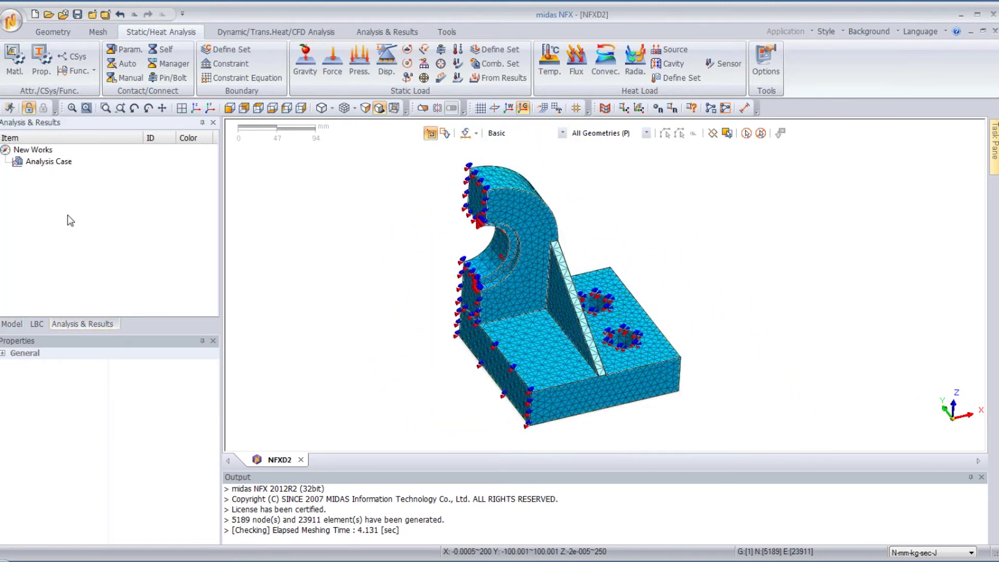
right_click(59, 163)
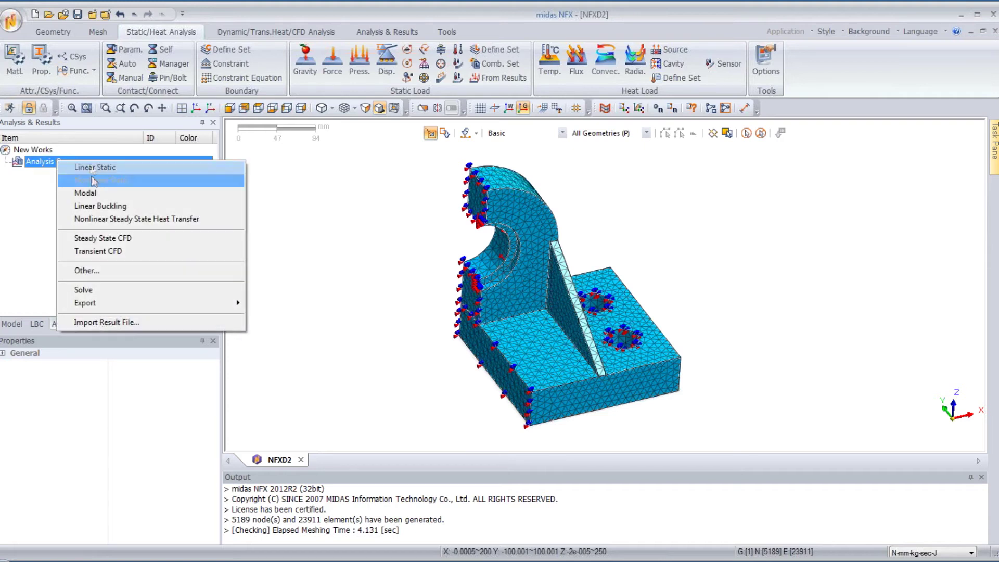
left_click(95, 168)
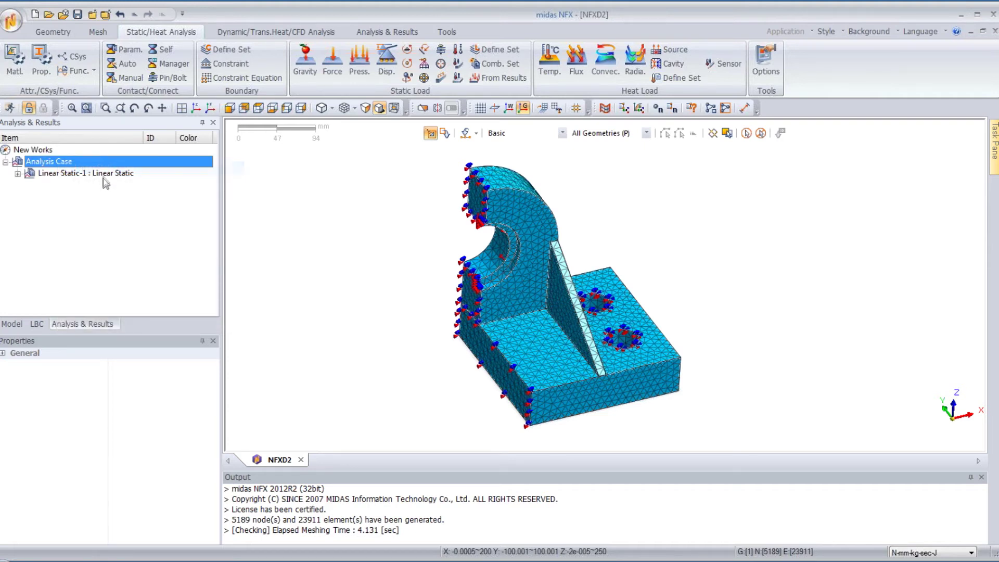
- Examine the Linear Static-1 case's active sets, its contact, parameter and adaptive analysis controls, and its subcase temperature controls
right_click(83, 177)
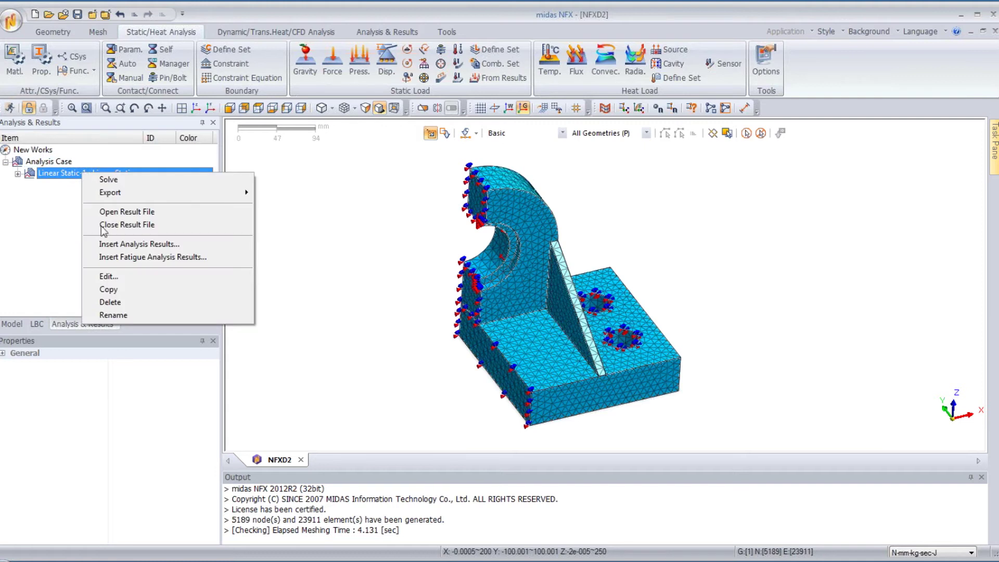
left_click(109, 276)
left_click_drag(549, 95, 372, 99)
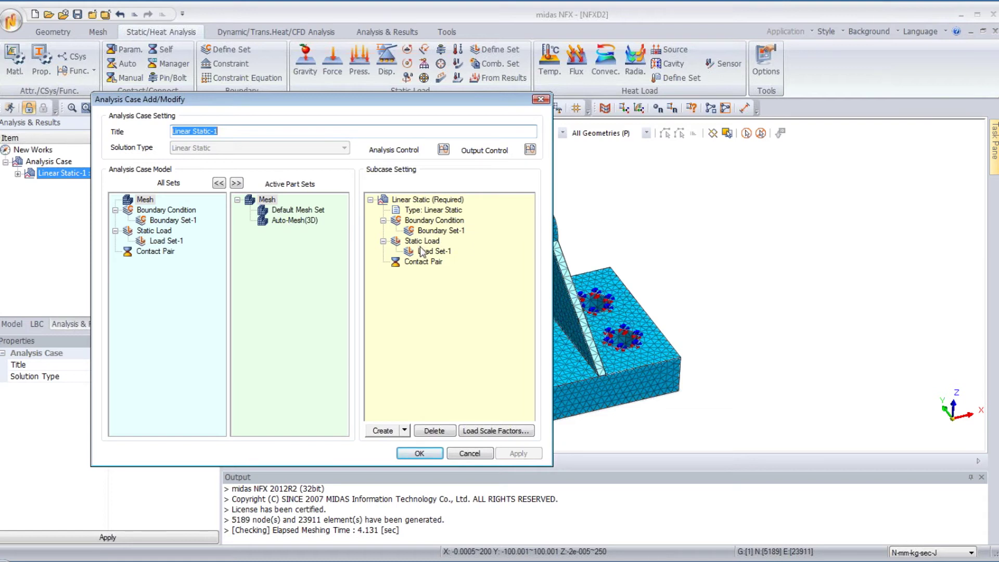
left_click(444, 150)
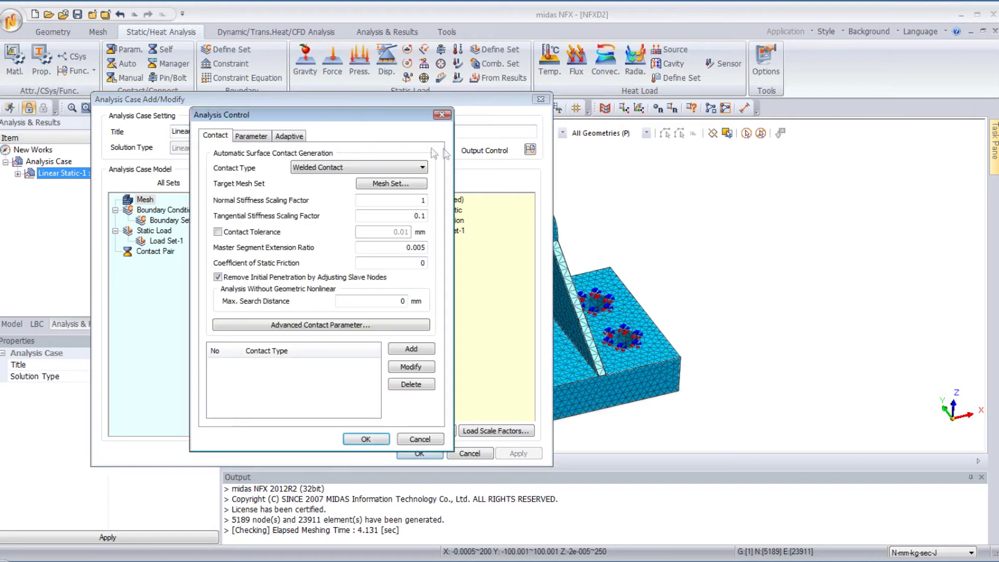
left_click_drag(255, 116, 345, 111)
left_click(337, 132)
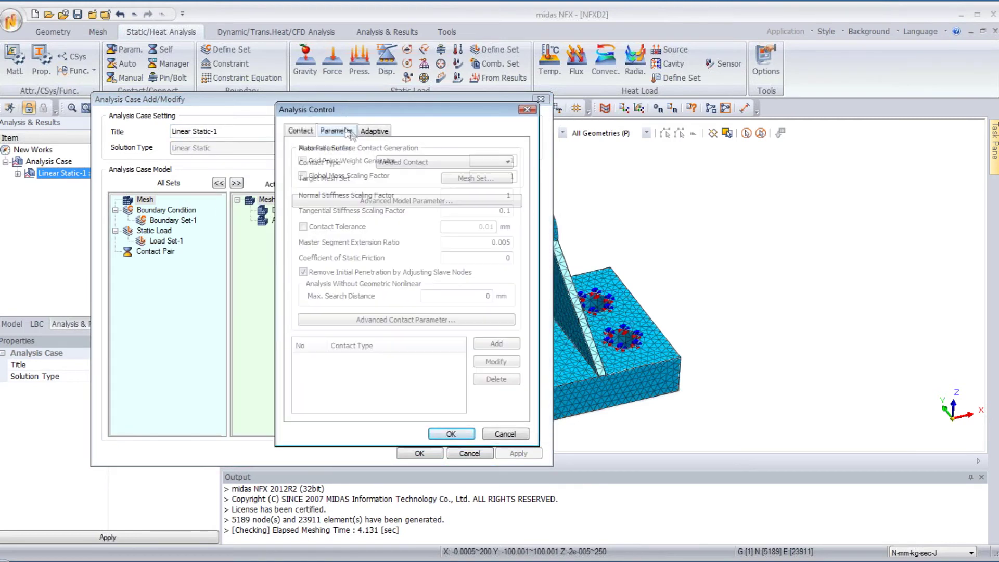
left_click(374, 131)
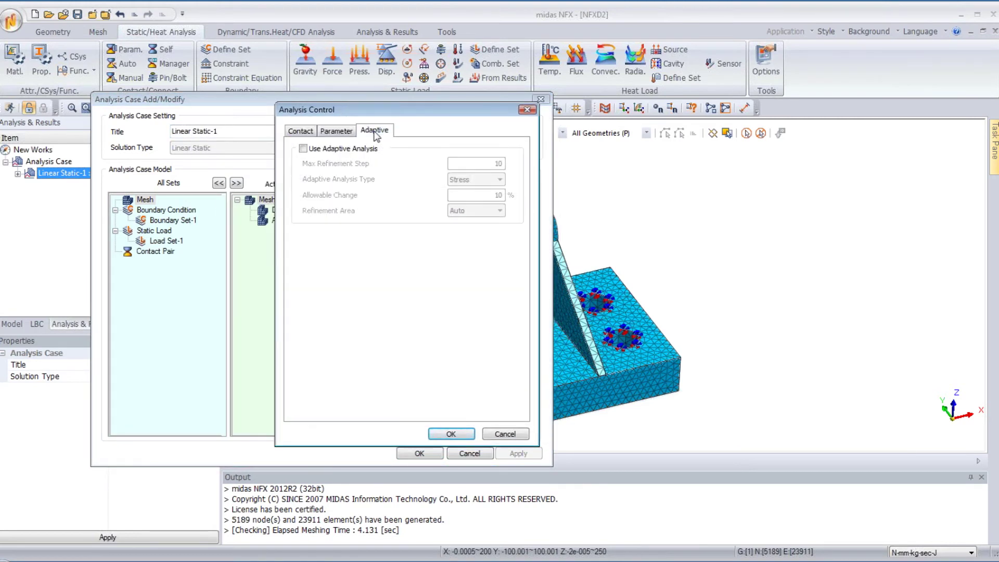
left_click(494, 435)
left_click(437, 199)
left_click(444, 183)
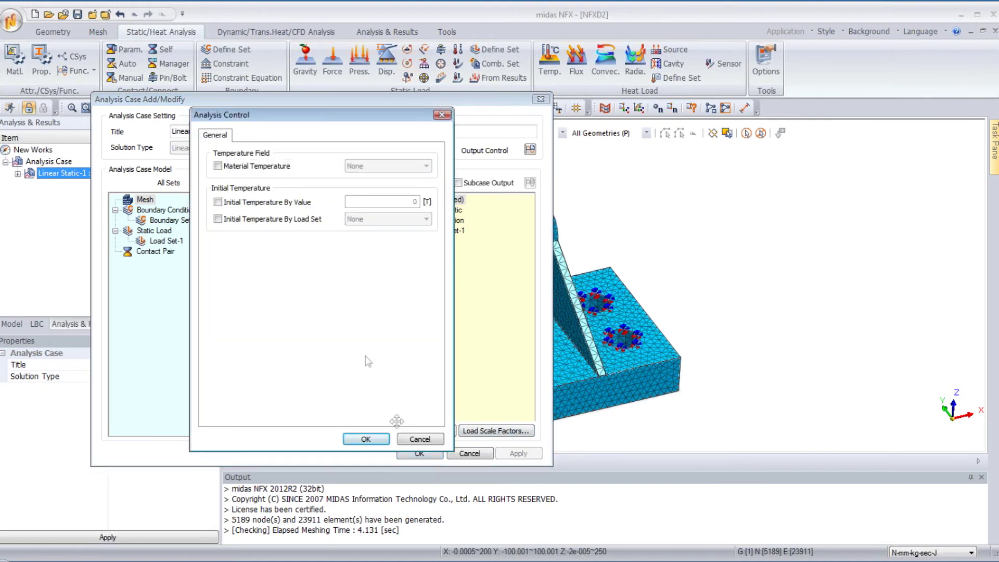
left_click(419, 440)
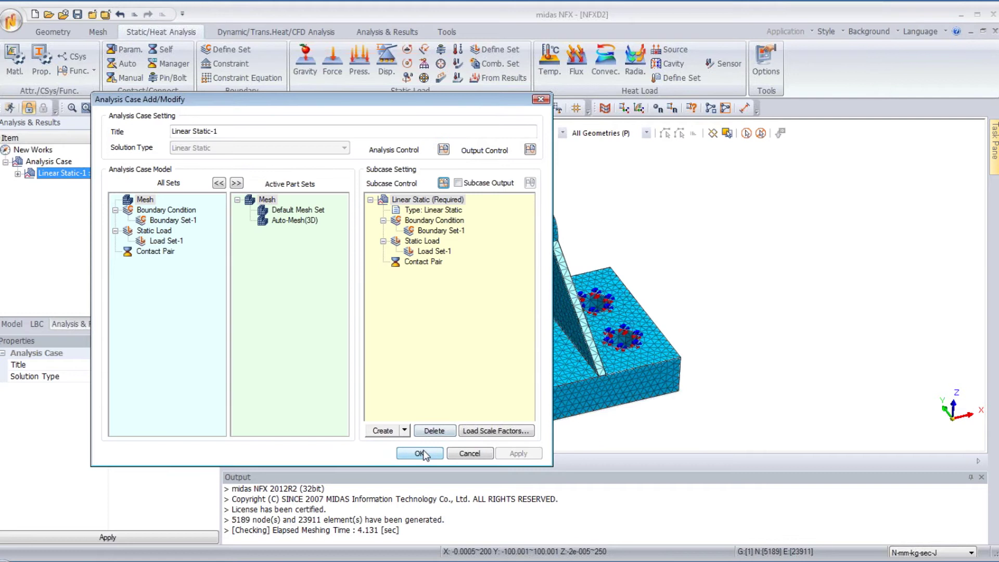
left_click(419, 453)
- Solve the Linear Static-1 case, saving the model as NFXD2 and replacing the existing file
right_click(128, 166)
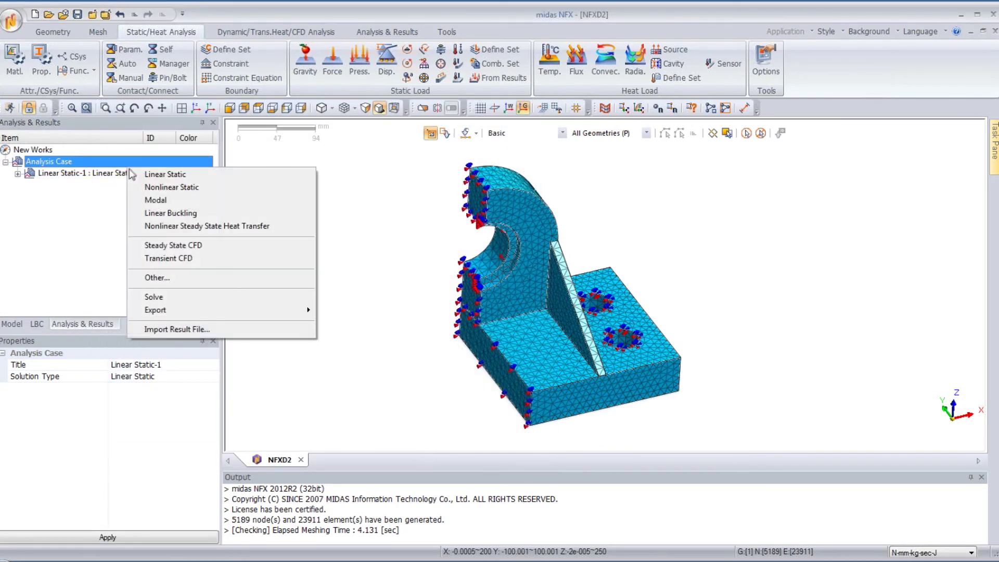
right_click(100, 174)
left_click(125, 182)
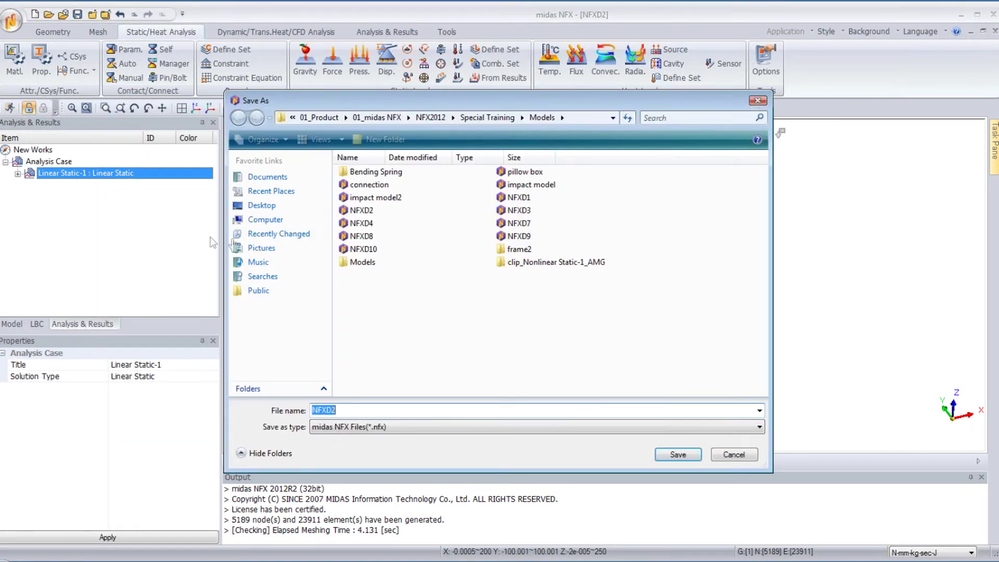
left_click(681, 454)
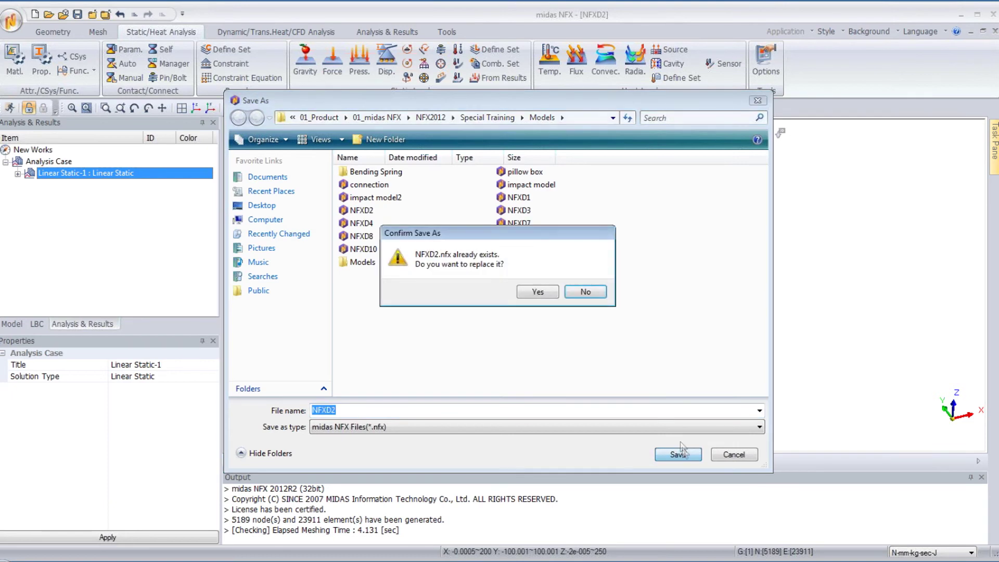
left_click(539, 293)
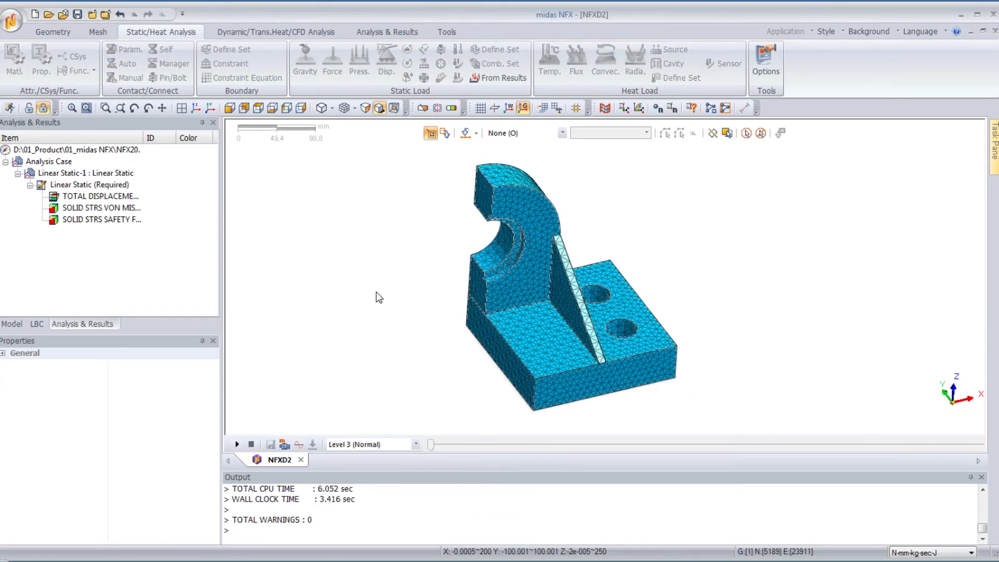
- Display the total displacement contour and mirror the half-model result about the bracket's symmetry cut face
double_click(121, 200)
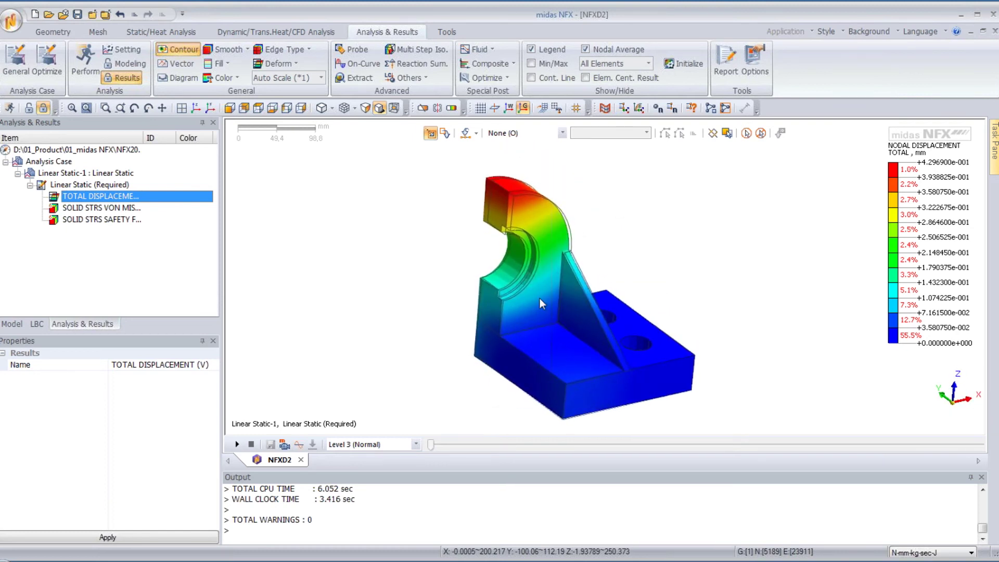
left_click(438, 108)
left_click(493, 312)
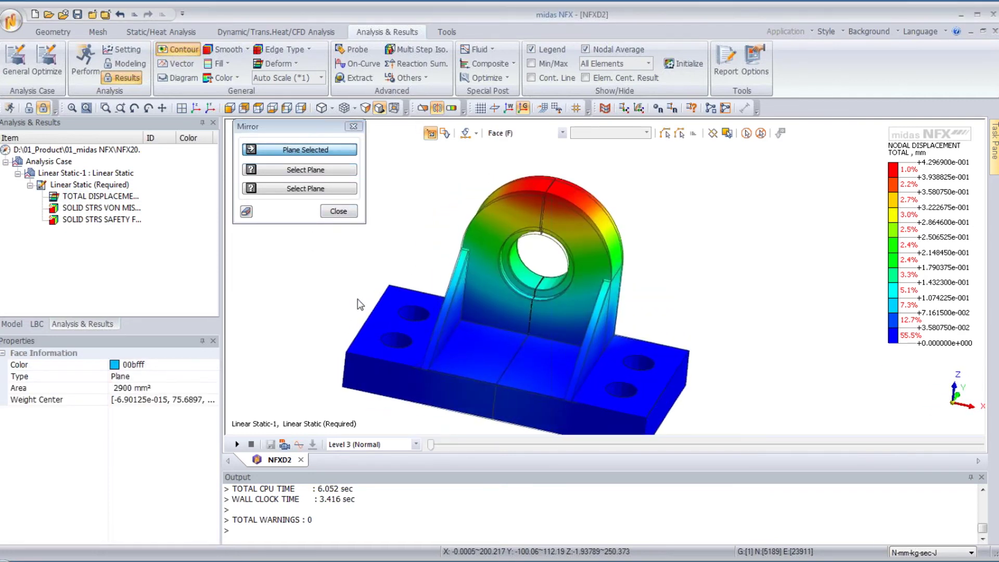
middle_click_drag(360, 305, 483, 263)
left_click(338, 211)
middle_click_drag(359, 229, 404, 278)
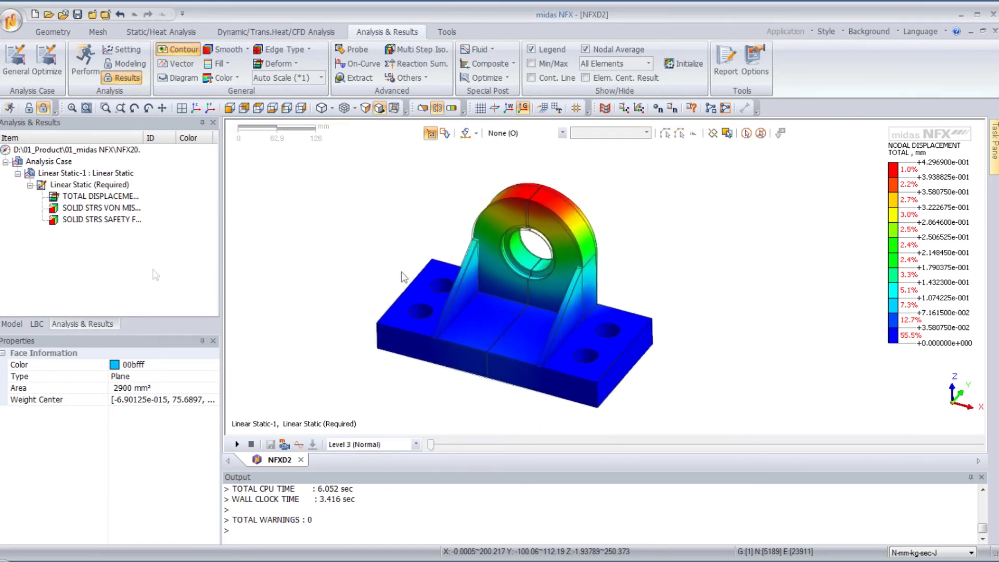
- Hide the model's geometry, Geometry Set-1 with its solid
left_click(12, 323)
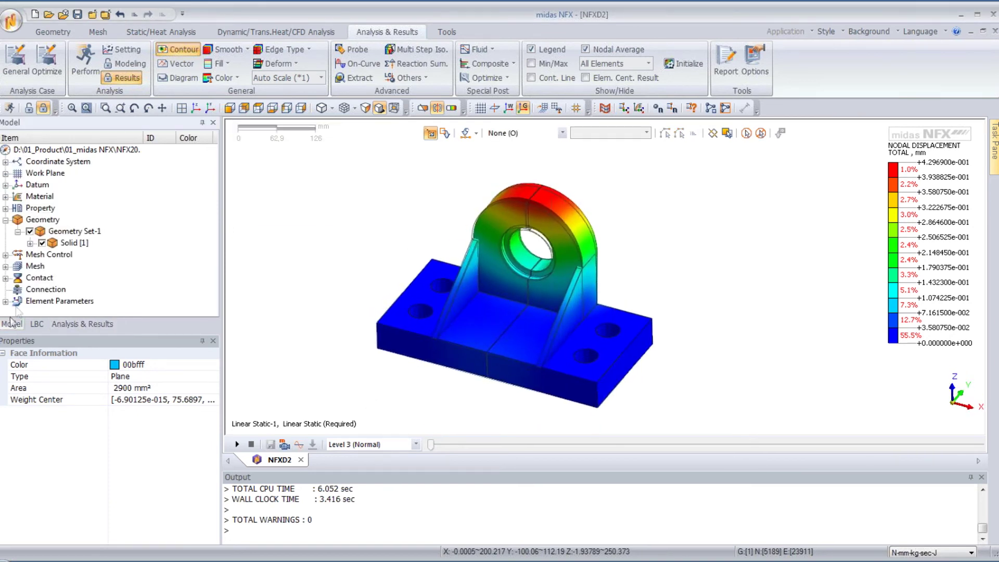
right_click(45, 221)
left_click(70, 242)
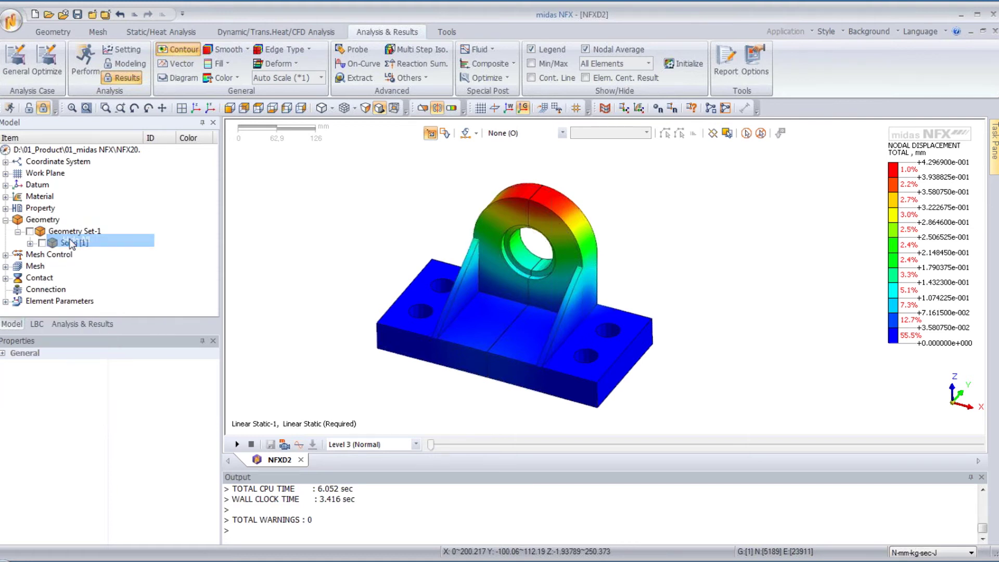
- Set the deformation display to Deformed+Undeformed (Feature) and play the displacement animation of the whole bracket
scroll(416, 271, "up", 2)
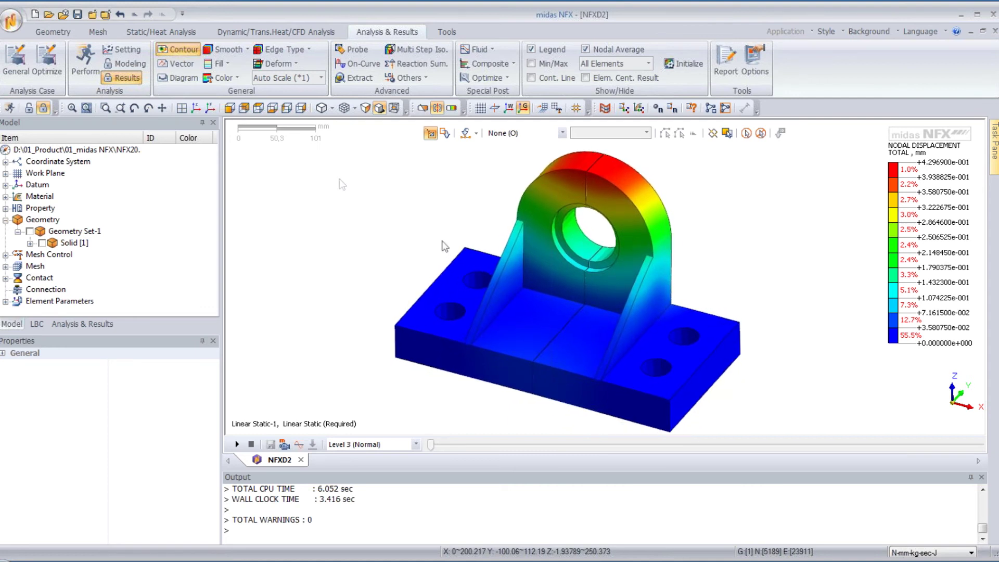
left_click(295, 64)
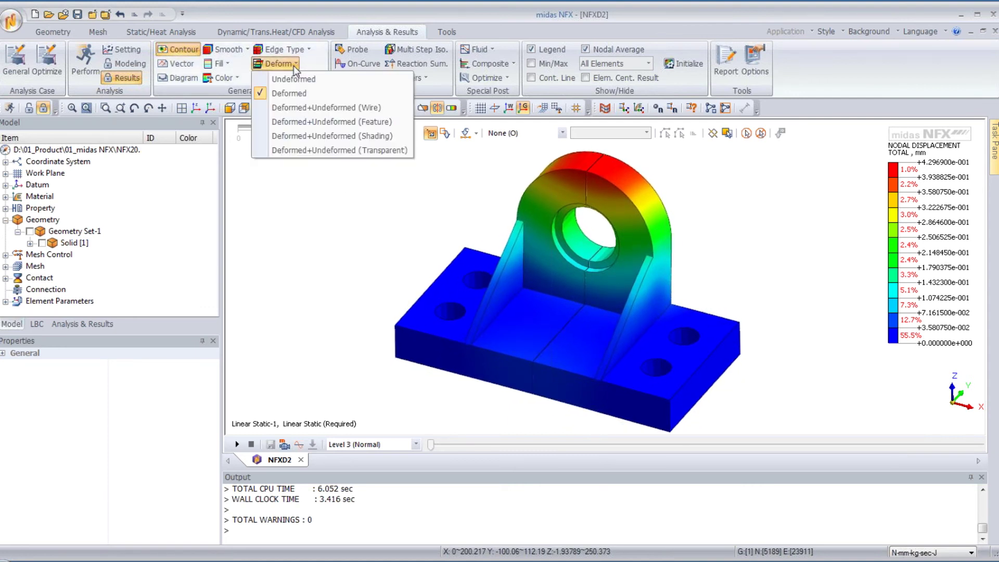
left_click(315, 122)
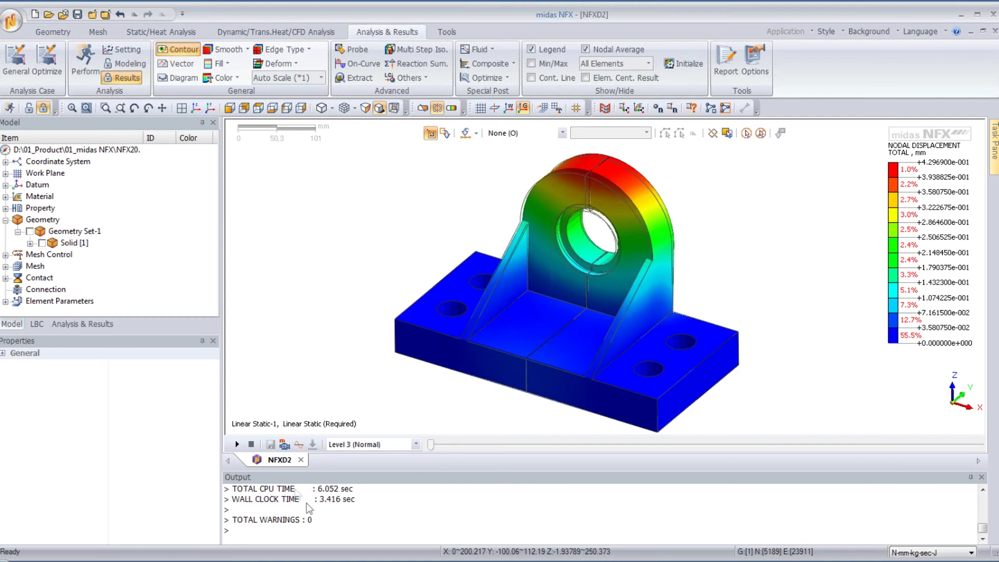
left_click(237, 445)
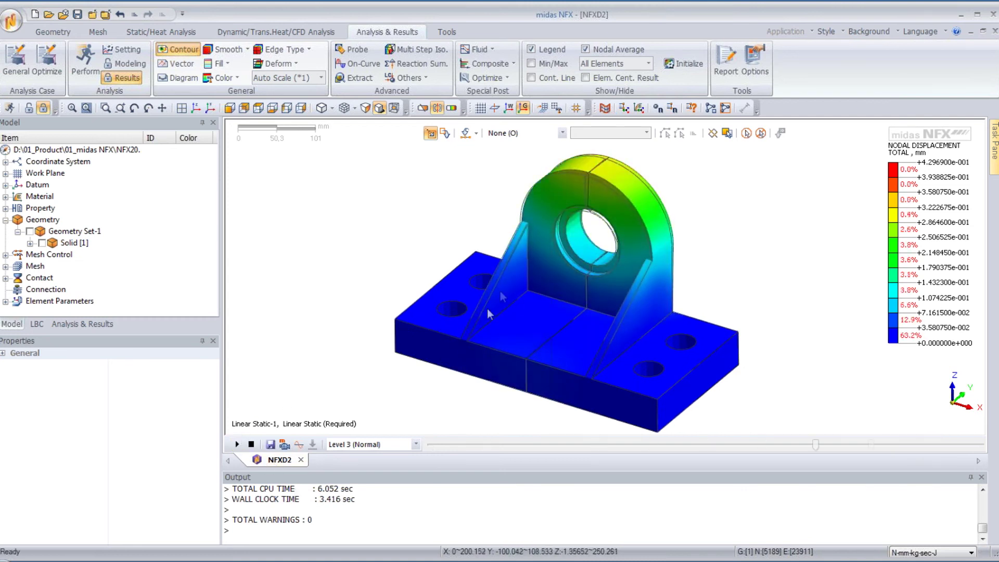
scroll(669, 204, "up", 2)
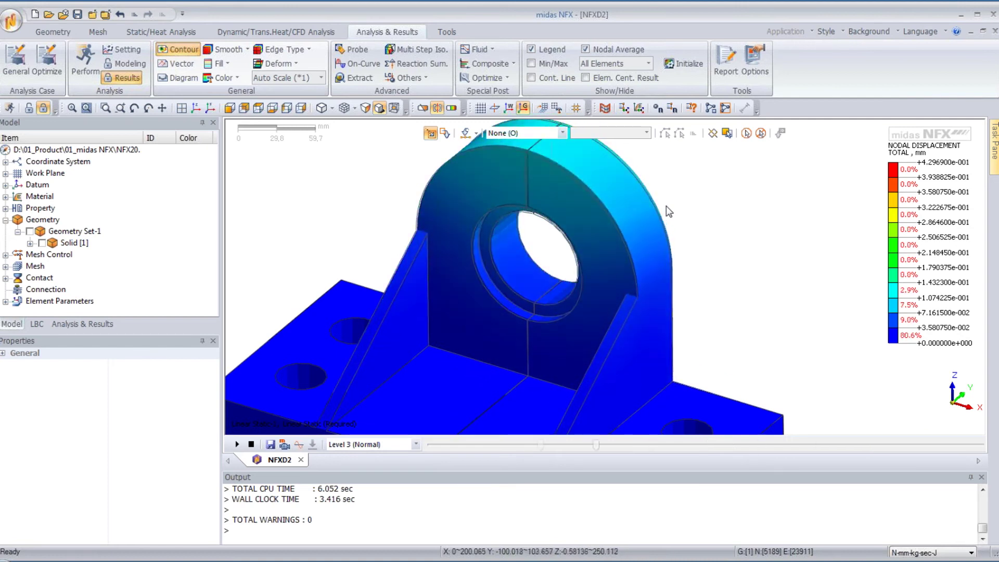
scroll(666, 211, "down", 3)
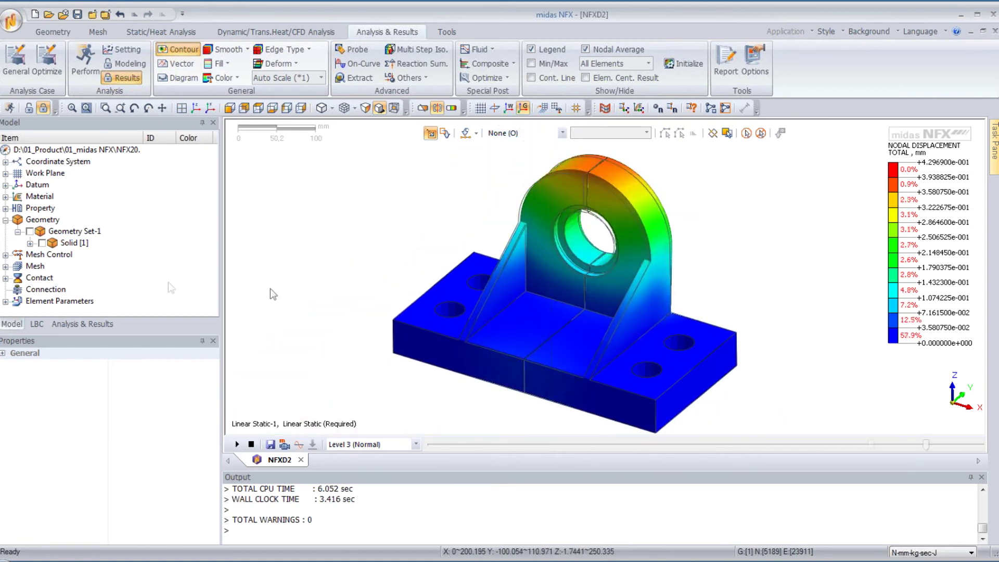
- Display the solid von Mises stress contour and inspect the upper ends of both ribs closely
left_click(73, 325)
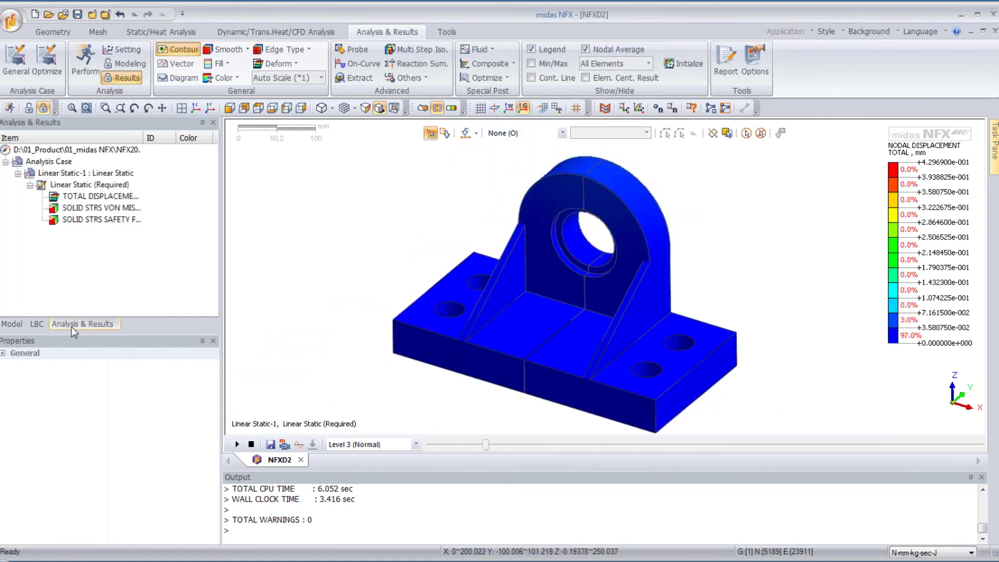
double_click(104, 208)
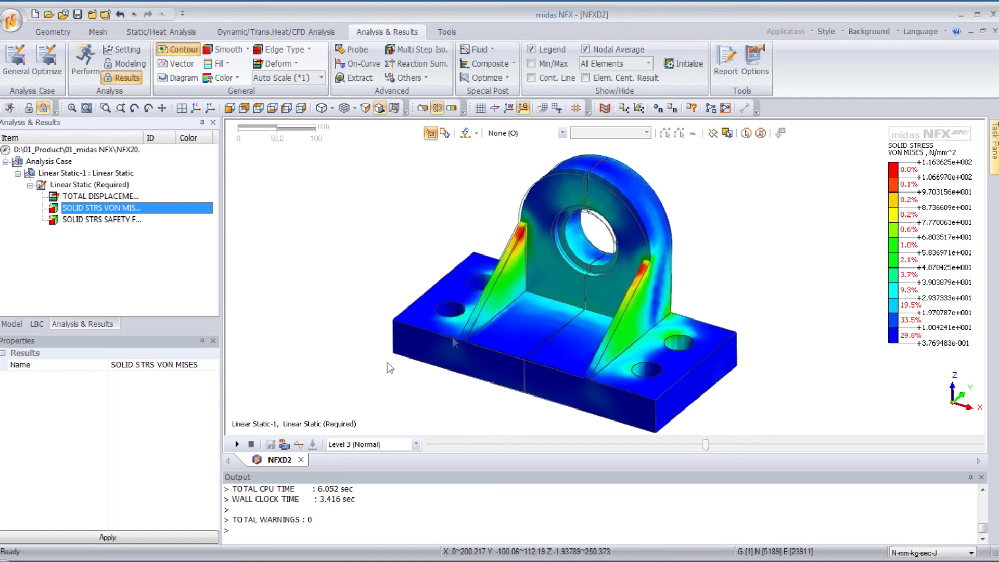
middle_click_drag(496, 337, 625, 234)
scroll(629, 231, "up", 3)
scroll(629, 231, "up", 1)
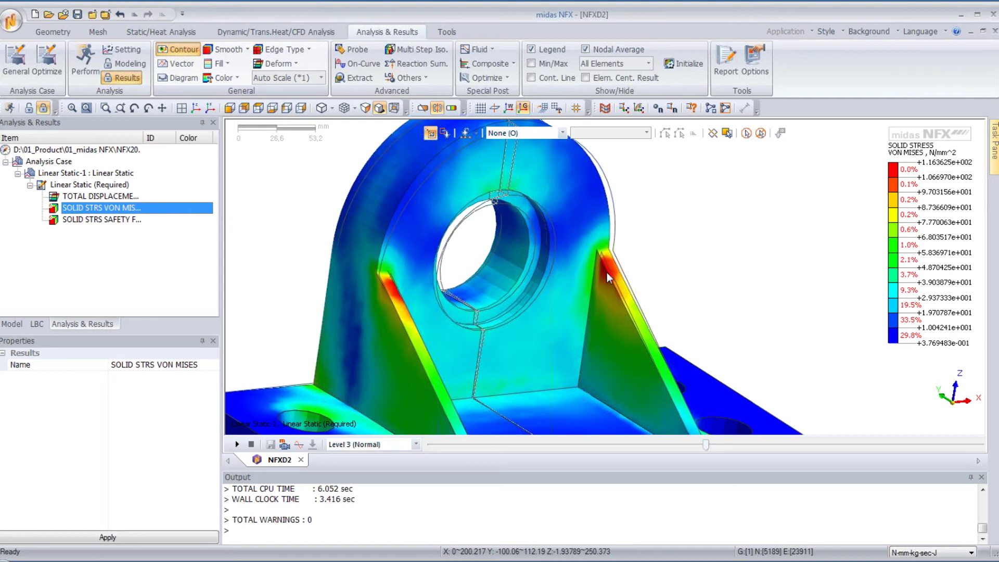
scroll(566, 338, "down", 3)
middle_click_drag(431, 357, 516, 266)
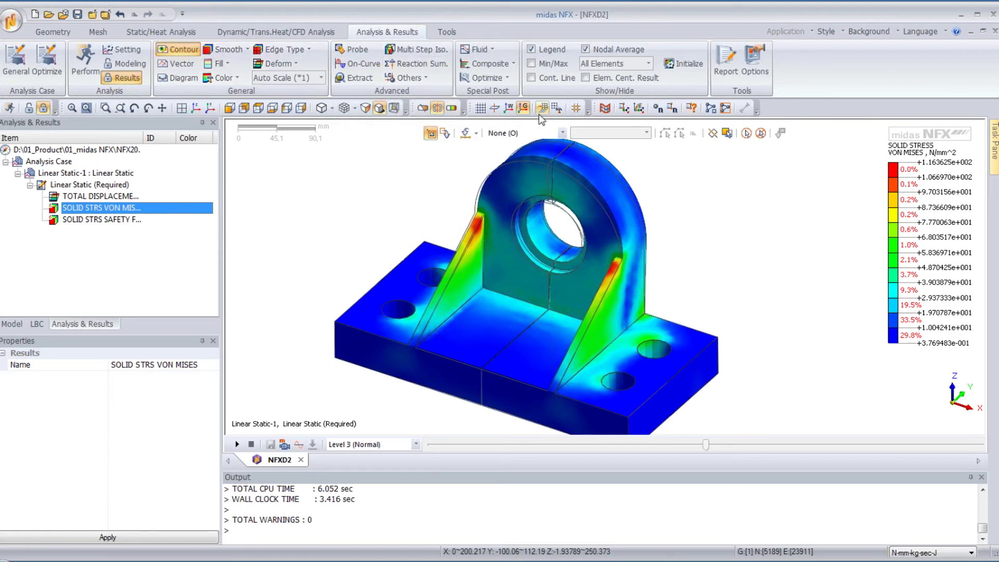
- Show a capped upper-part iso surface of the von Mises stress at an iso value of about 24.73
left_click(452, 109)
left_click_drag(254, 157, 347, 181)
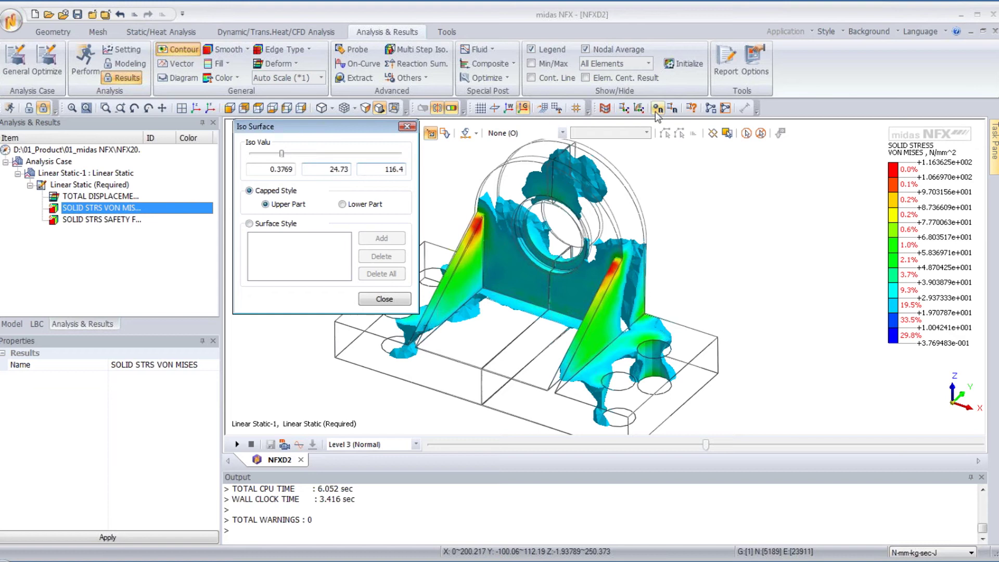
left_click(939, 57)
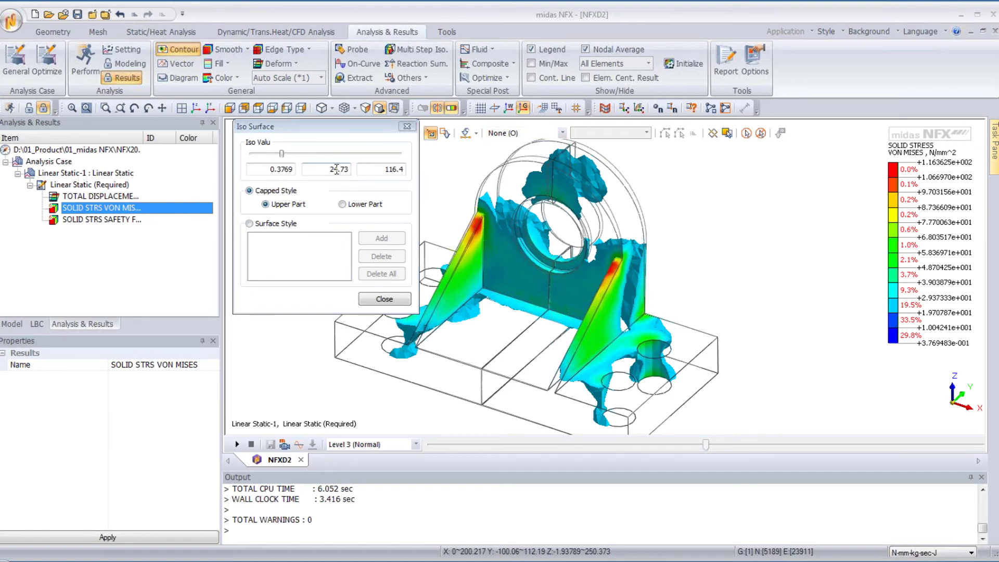
middle_click_drag(646, 212, 437, 215)
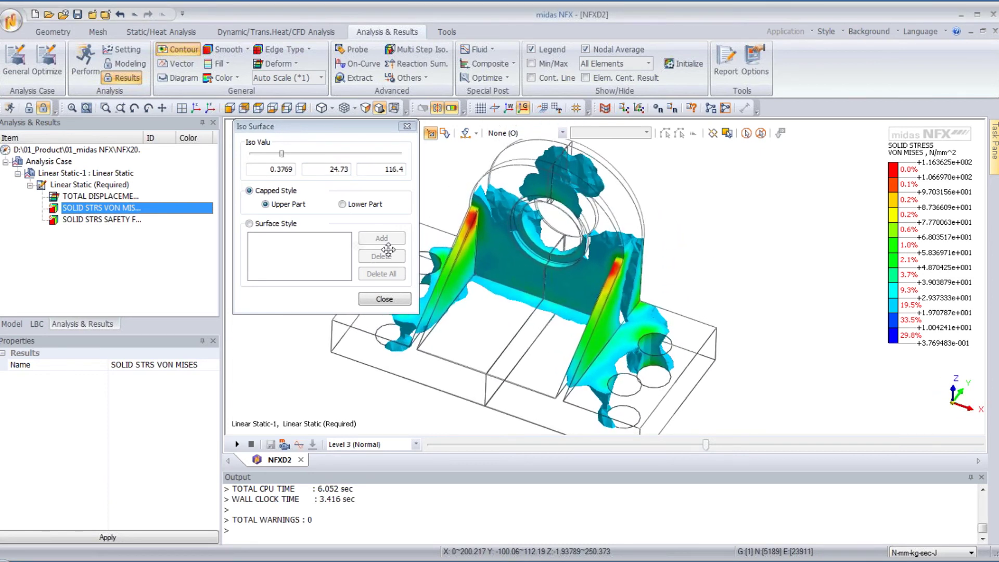
- Raise the stress iso value to about 91.43, and switch the iso surface display off after viewing it
left_click_drag(283, 156, 369, 154)
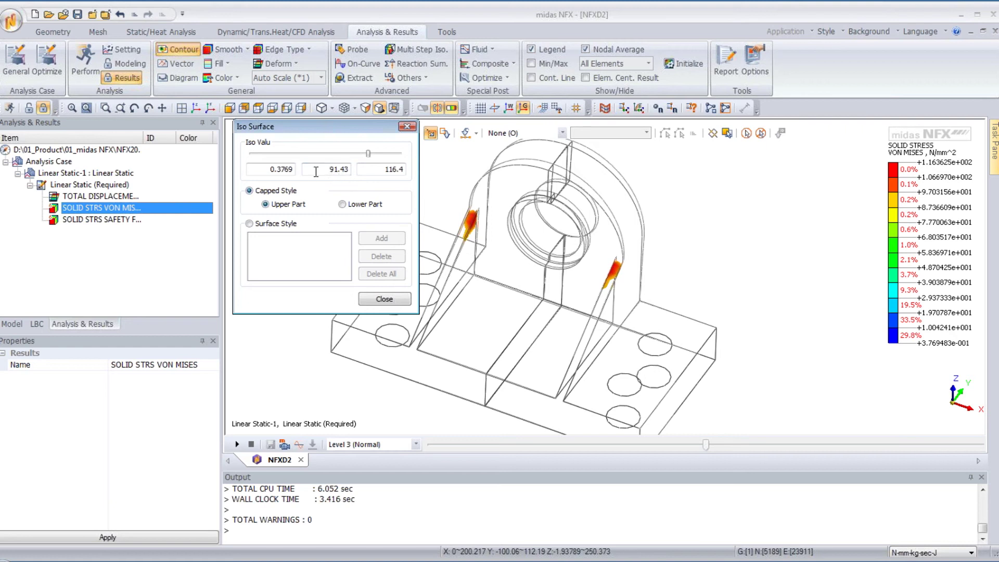
left_click(384, 300)
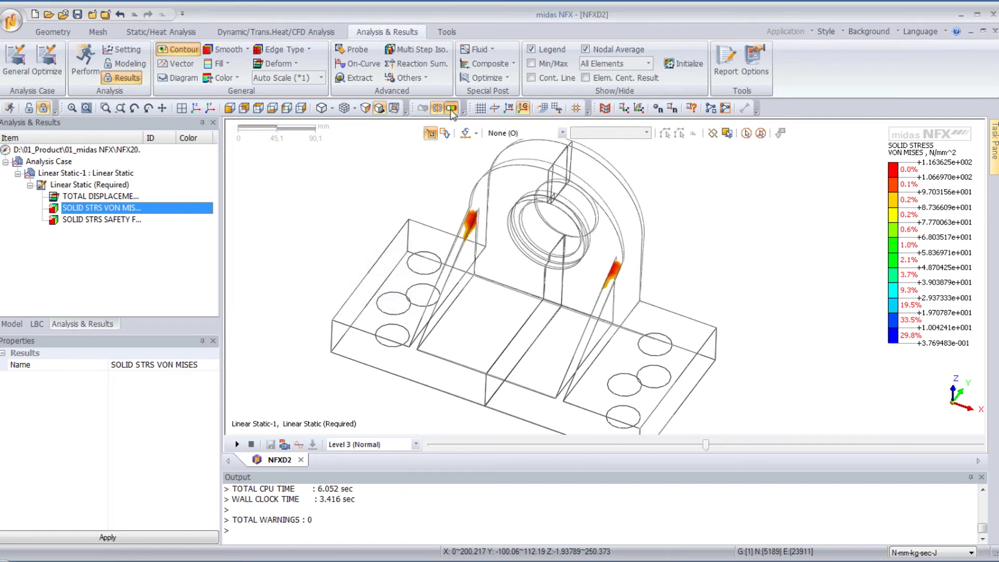
left_click(452, 108)
middle_click_drag(514, 251, 547, 223)
scroll(547, 225, "up", 2)
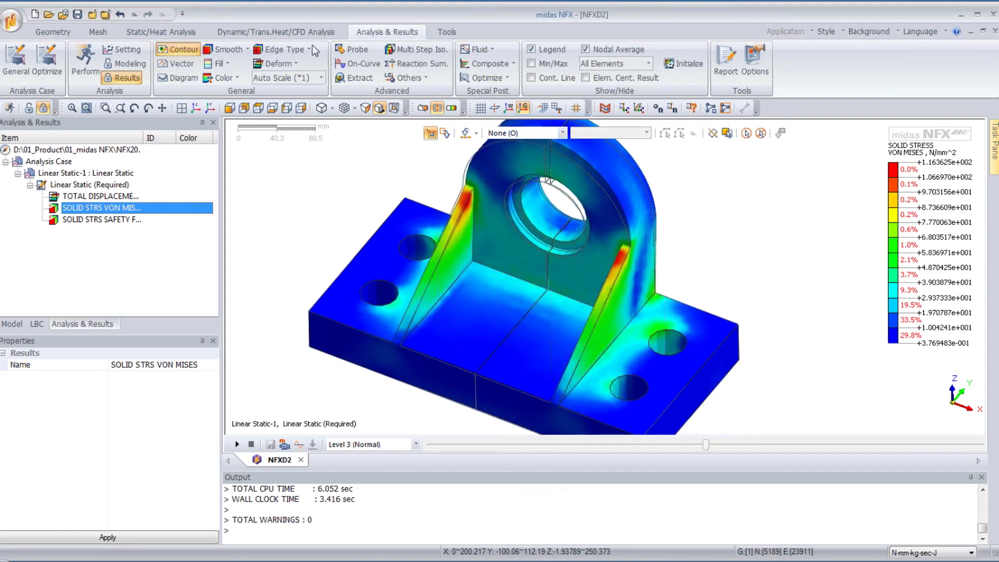
- Create on-curve Diagram-1 along the rib's sloped edge as a 2-Points Line from 100, -100, 50 to 100, 50, 150, (+)Z direction, 20 divisions
left_click(358, 63)
left_click_drag(150, 122, 336, 155)
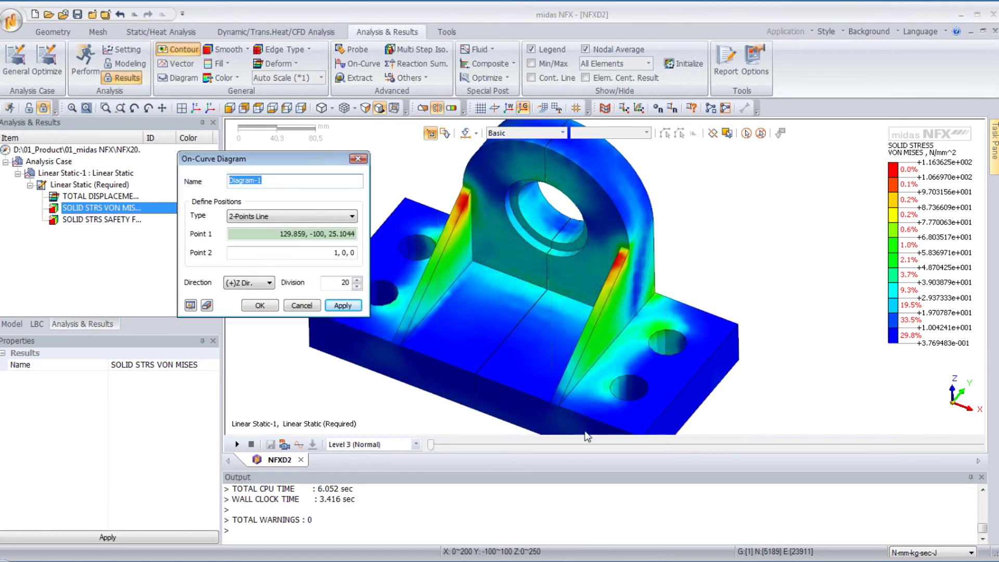
left_click(563, 409)
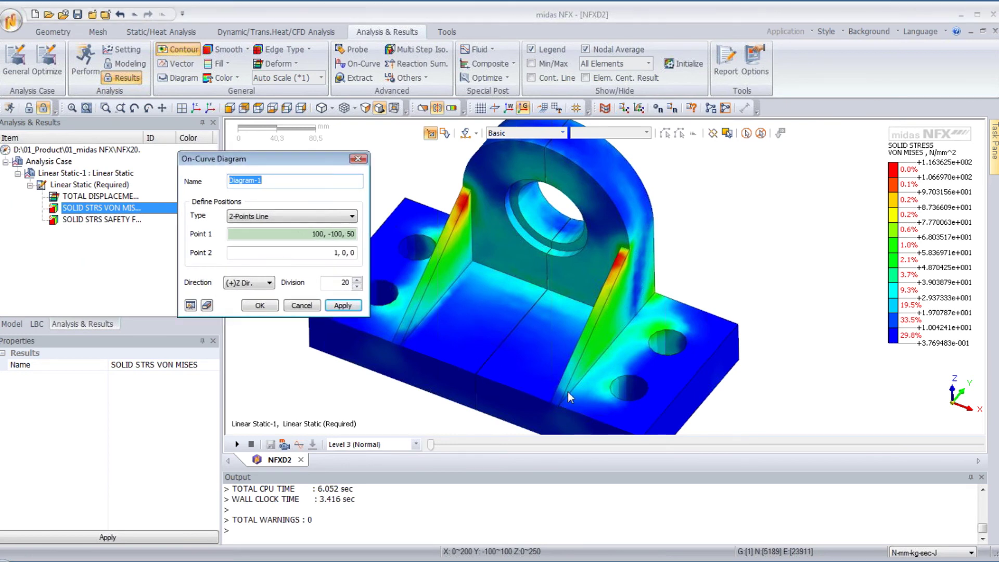
left_click(631, 253)
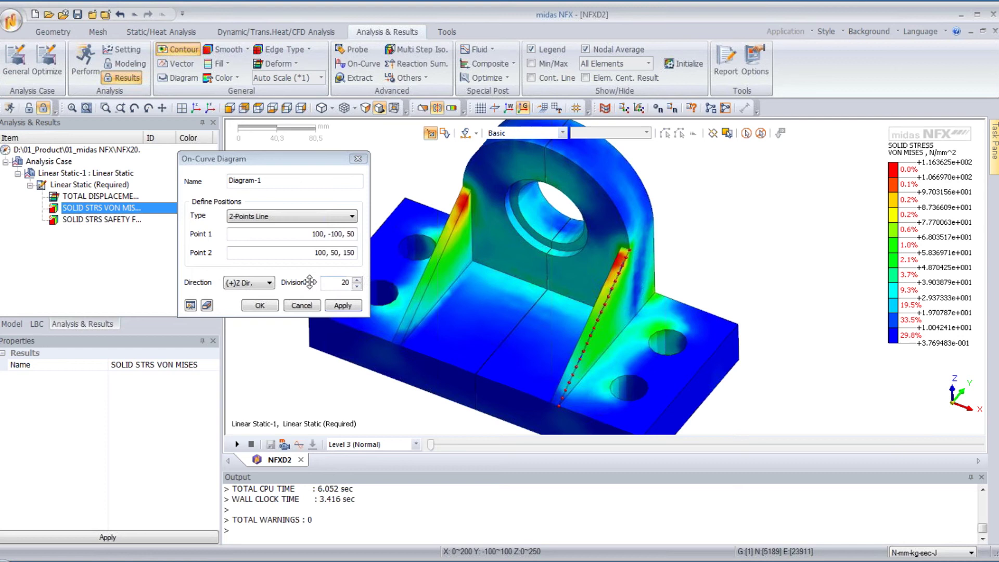
left_click(260, 305)
- Examine the stress diagram along the rib's sloped edge from several angles, including its minimum and maximum labels
middle_click_drag(406, 326, 432, 313)
scroll(546, 346, "up", 5)
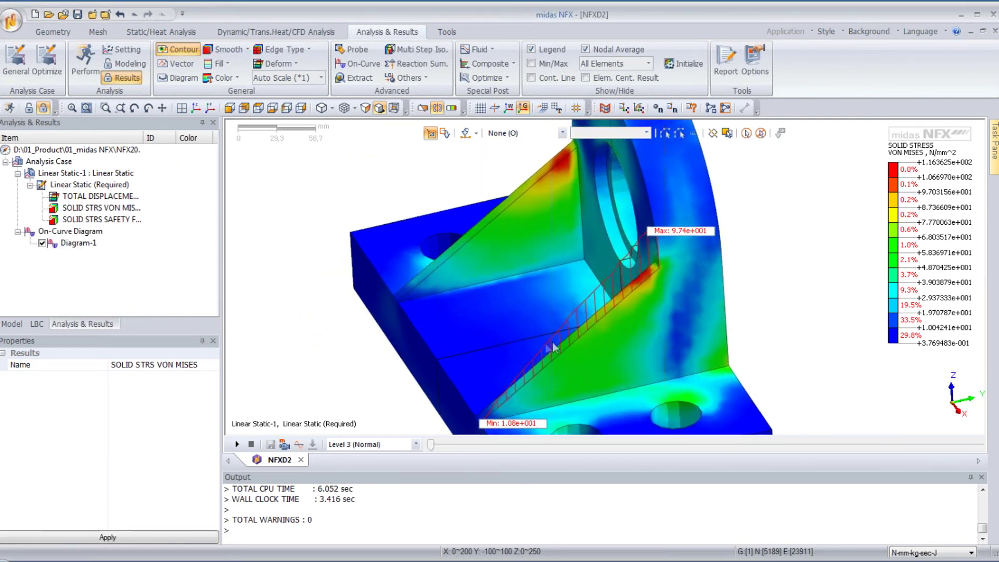
middle_click_drag(583, 349, 570, 291)
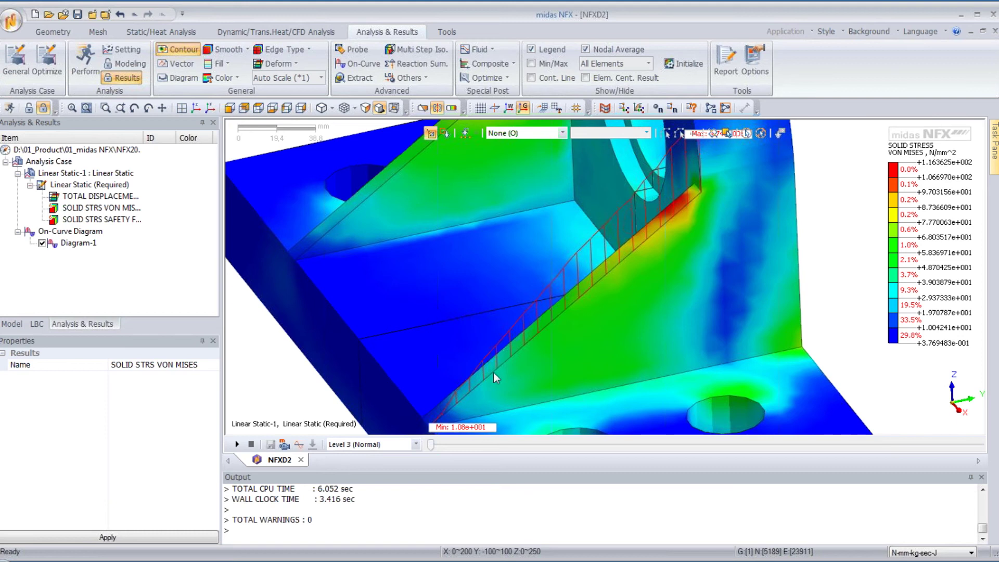
scroll(528, 302, "down", 5)
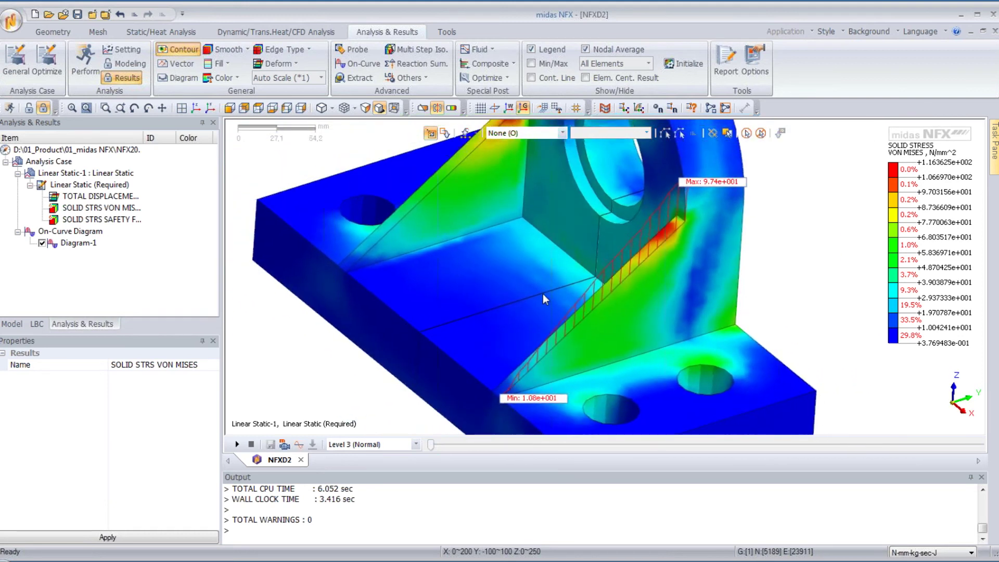
middle_click_drag(515, 278, 561, 209)
middle_click_drag(460, 301, 496, 311)
middle_click_drag(622, 261, 592, 271)
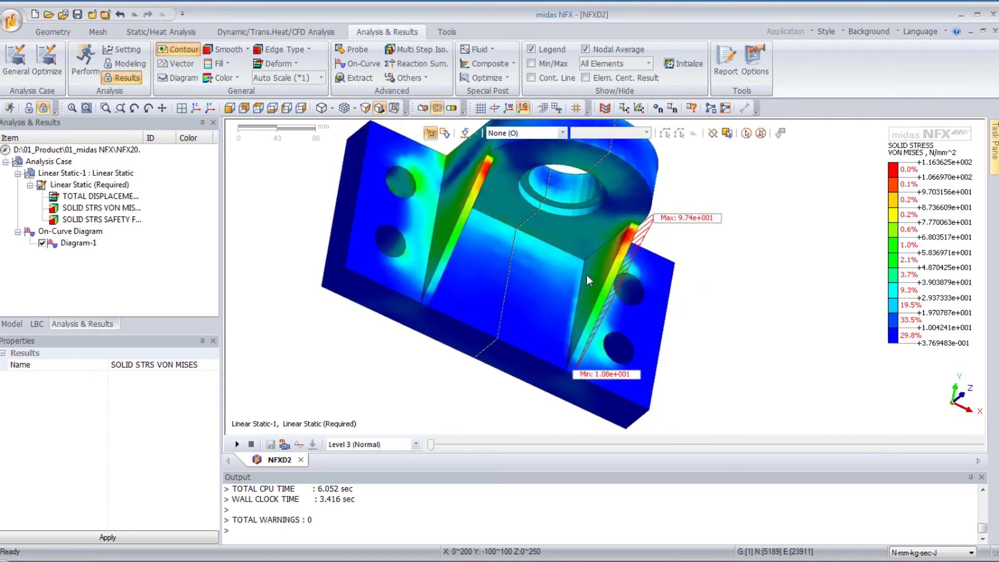
middle_click_drag(584, 198, 562, 195)
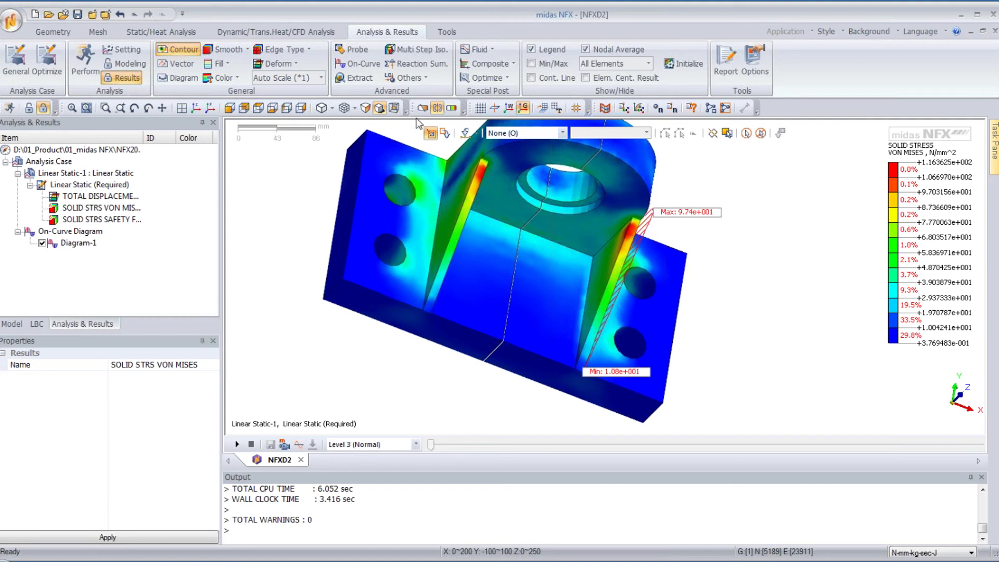
- Leave the results display and return the bracket to modeling mode
left_click(29, 109)
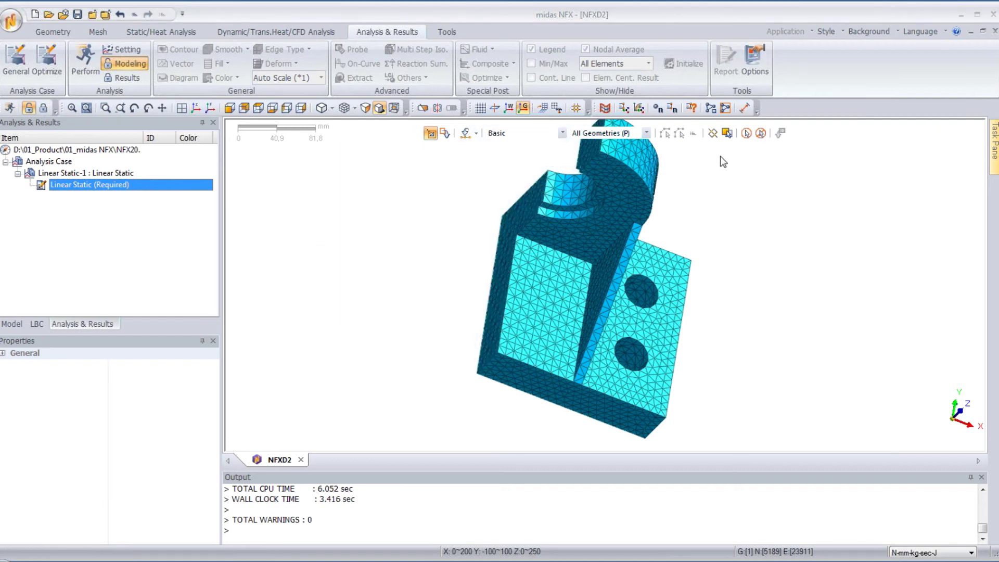
middle_click_drag(632, 194, 603, 198)
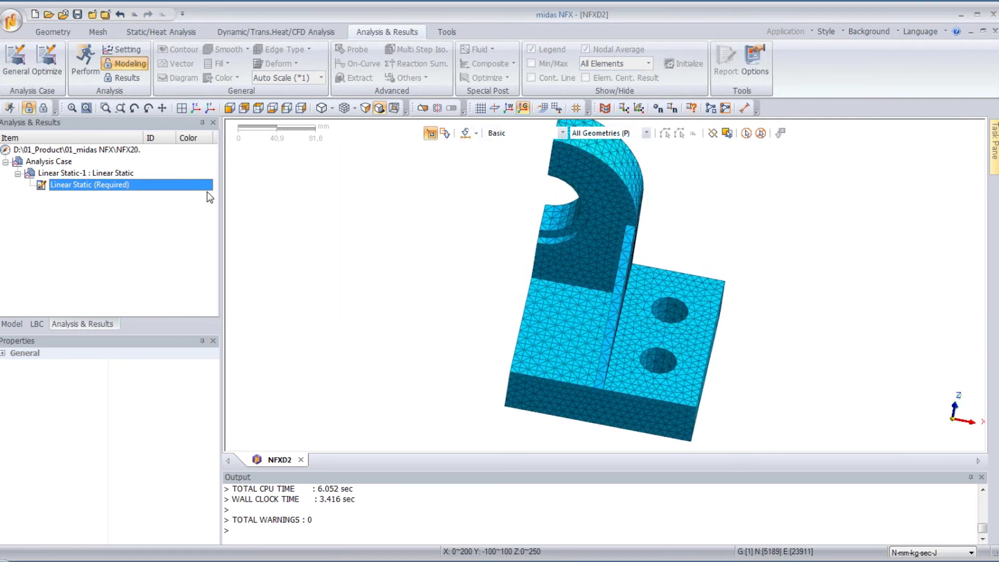
- Hide the Auto-Mesh(3D) mesh set and show the bracket's solid geometry
left_click(13, 325)
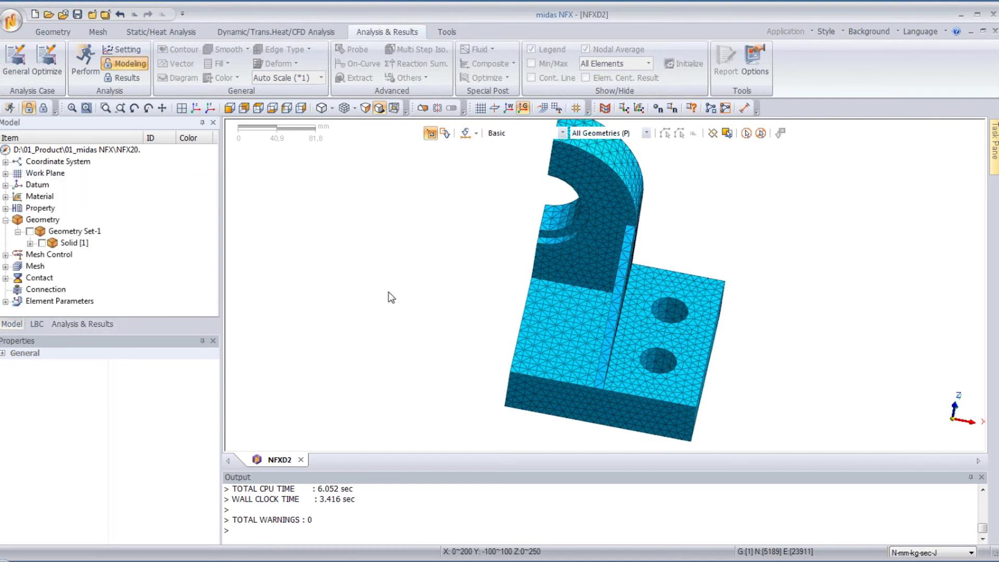
middle_click_drag(460, 302, 741, 286)
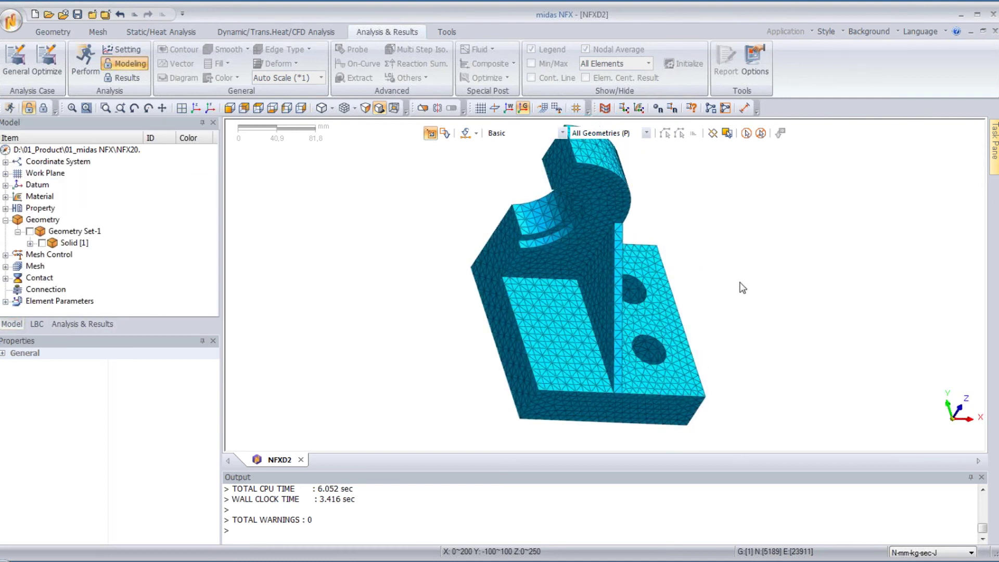
middle_click_drag(561, 233, 582, 238)
scroll(582, 238, "up", 5)
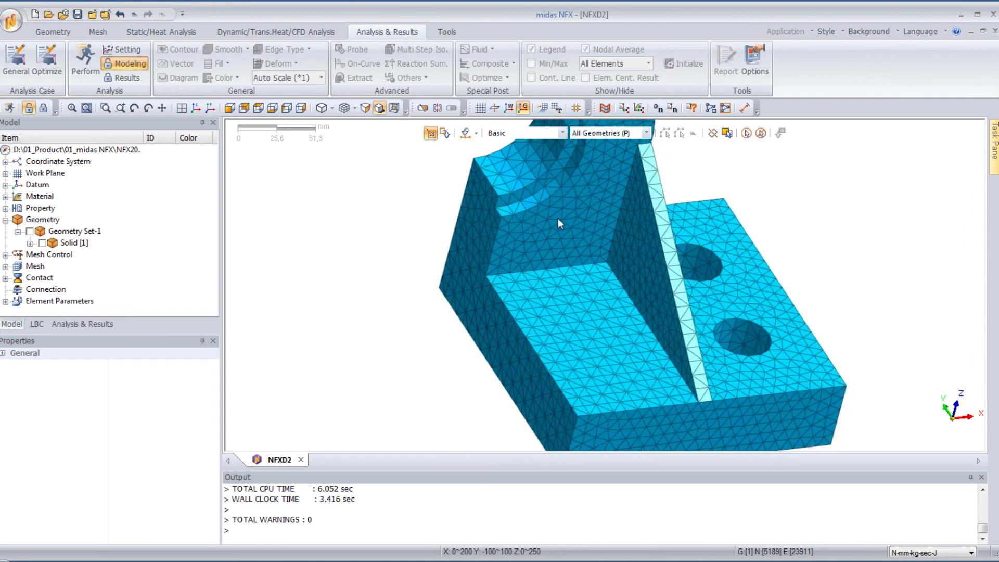
left_click(5, 266)
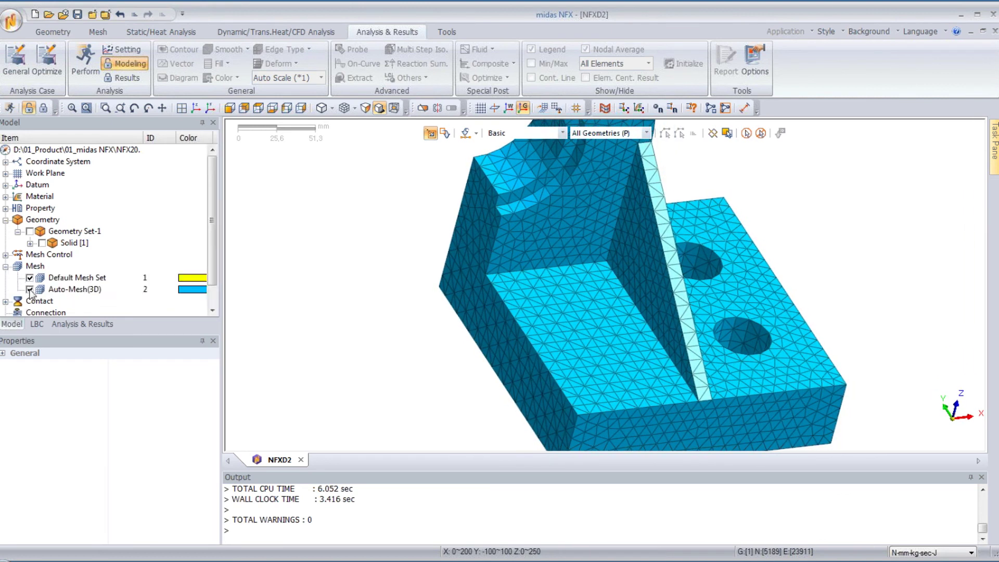
left_click(30, 290)
left_click(42, 243)
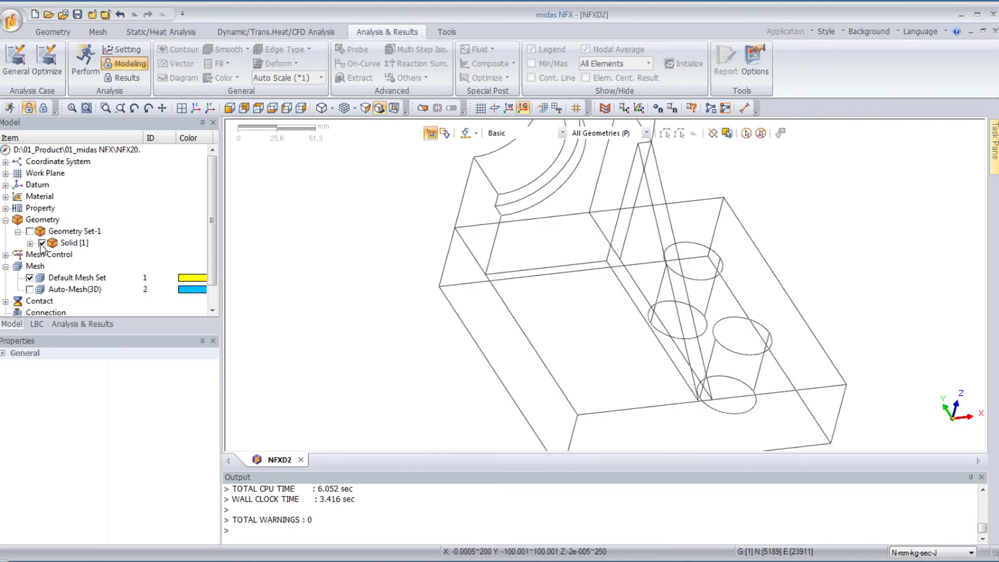
- Set the bracket solid's display mode to Shading with Line
right_click(68, 244)
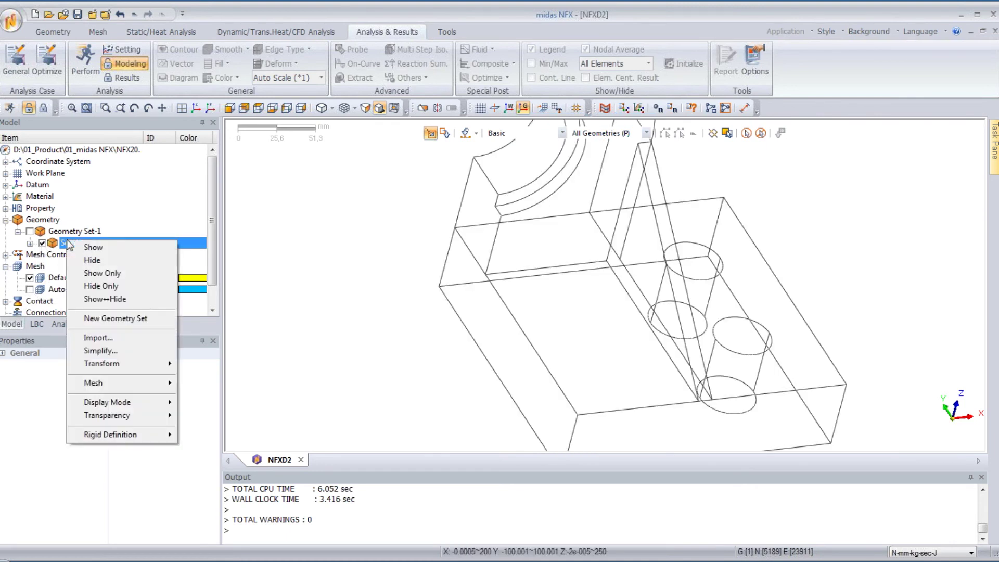
mouse_move(124, 405)
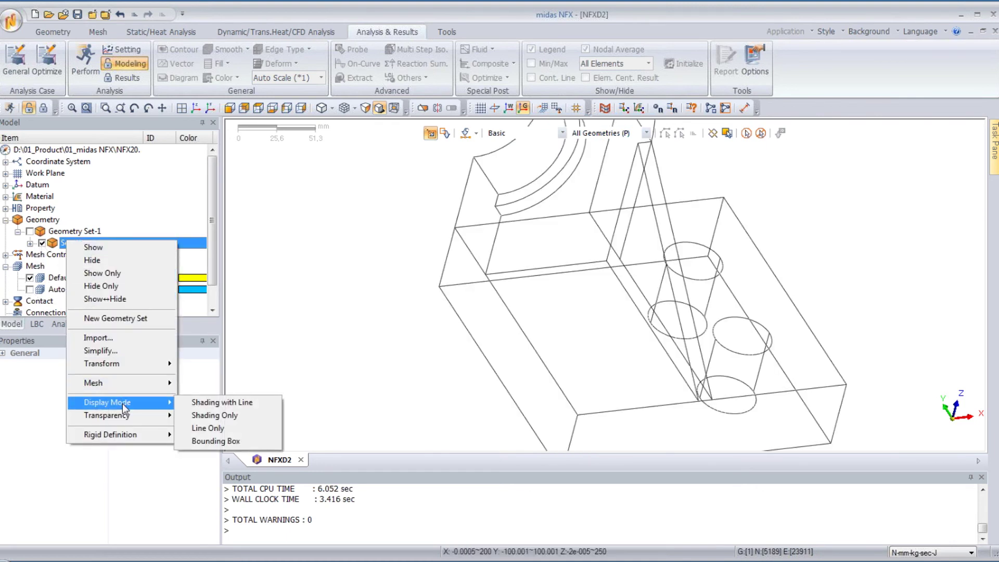
left_click(208, 402)
middle_click_drag(552, 291, 498, 304)
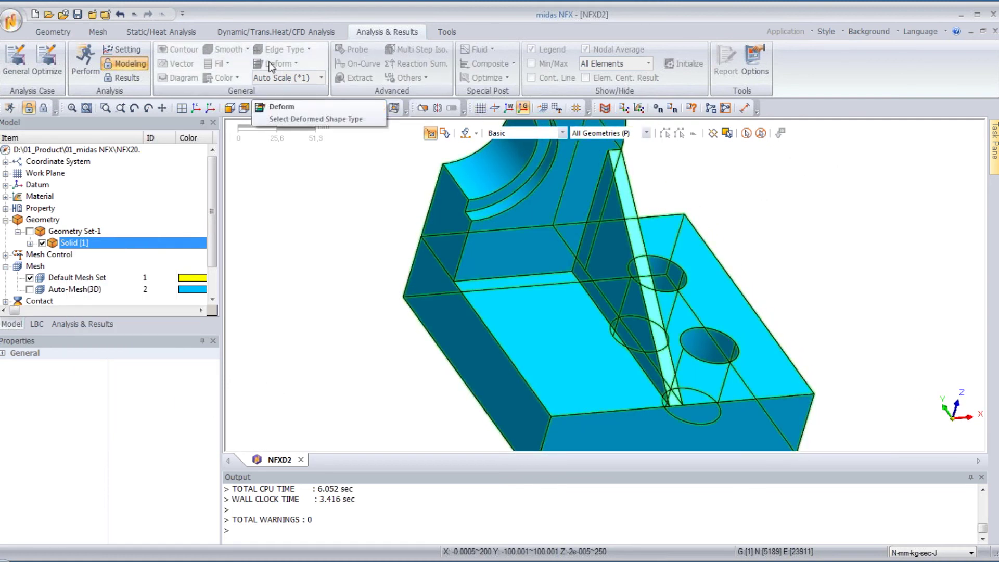
- Extrude the rib's triangular side face 5 mm along the X datum axis with the direction reversed
left_click(61, 35)
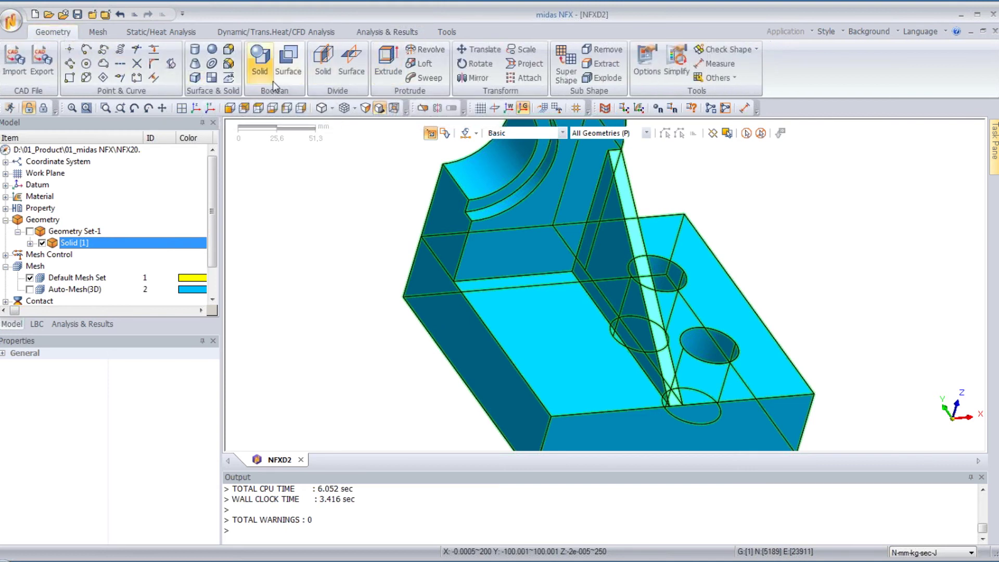
left_click(383, 64)
left_click_drag(130, 127, 175, 137)
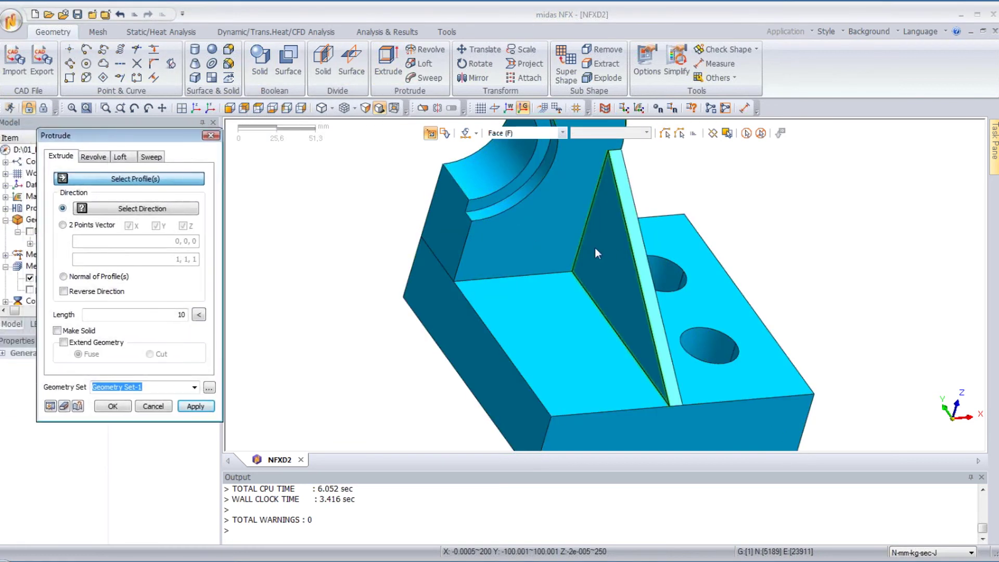
left_click(619, 266)
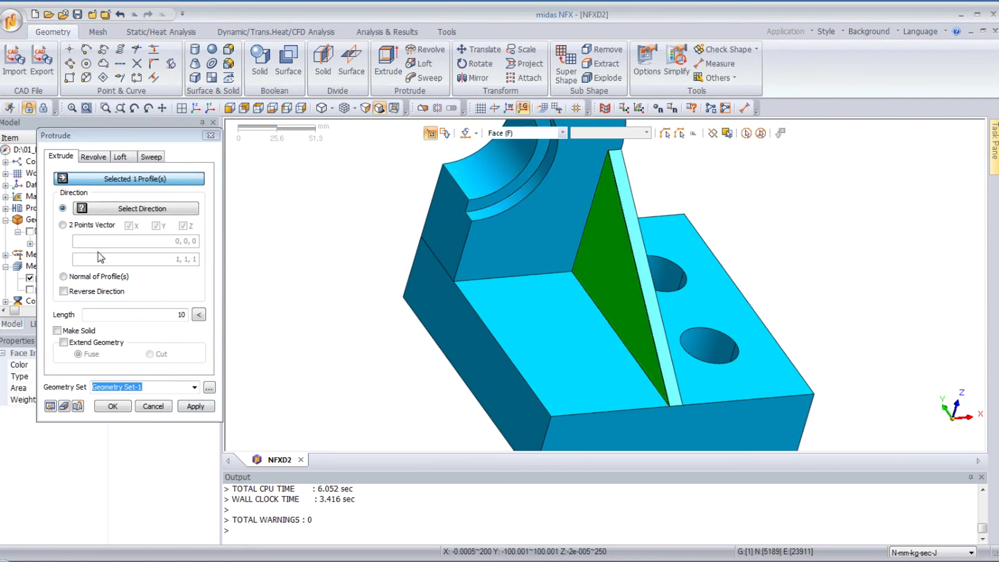
left_click(139, 209)
left_click(474, 180)
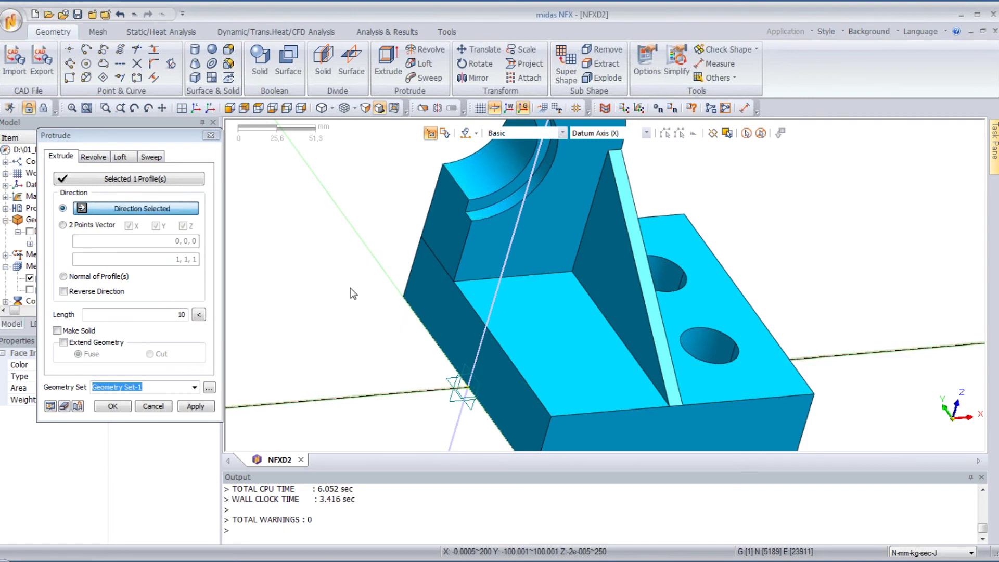
left_click(166, 316)
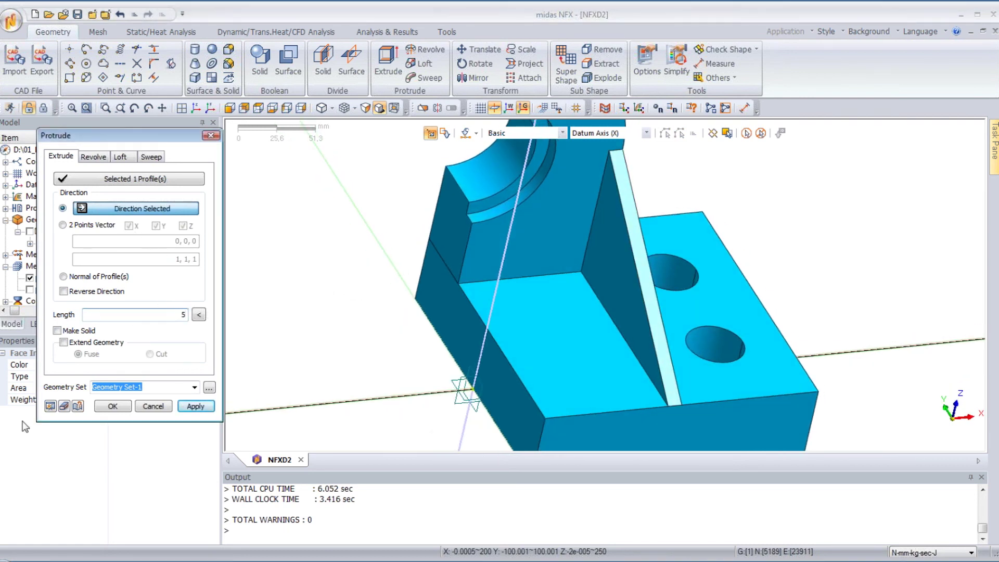
left_click(64, 292)
left_click(51, 406)
middle_click_drag(354, 301, 344, 302)
left_click(113, 407)
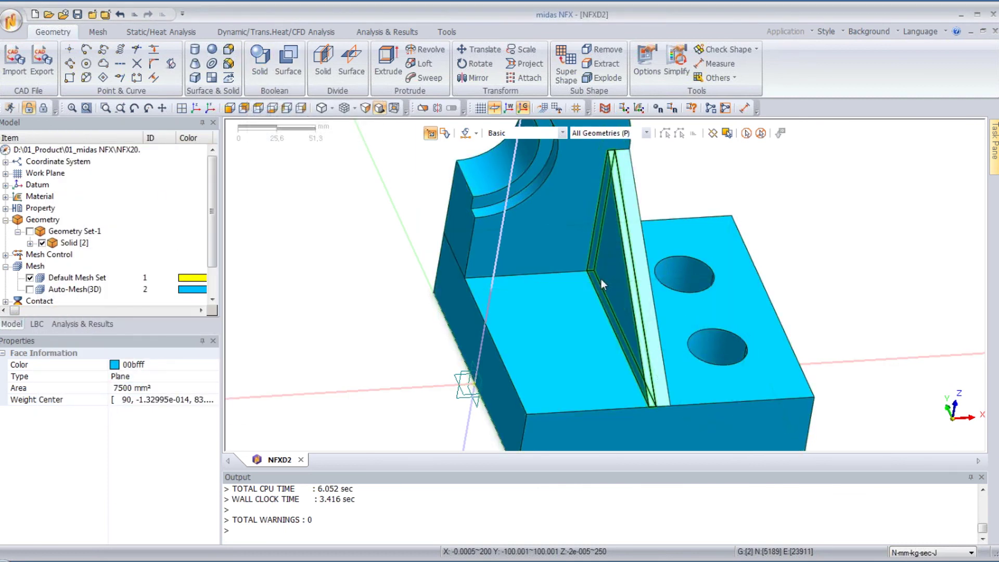
mouse_move(217, 221)
left_mouse_down()
mouse_move(210, 254)
mouse_move(212, 237)
left_mouse_up()
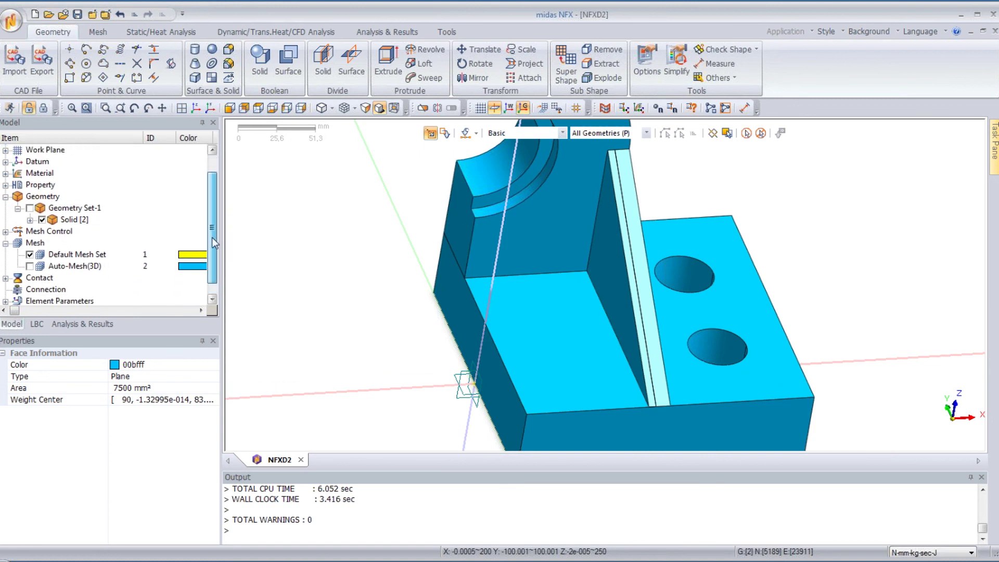
left_click(329, 81)
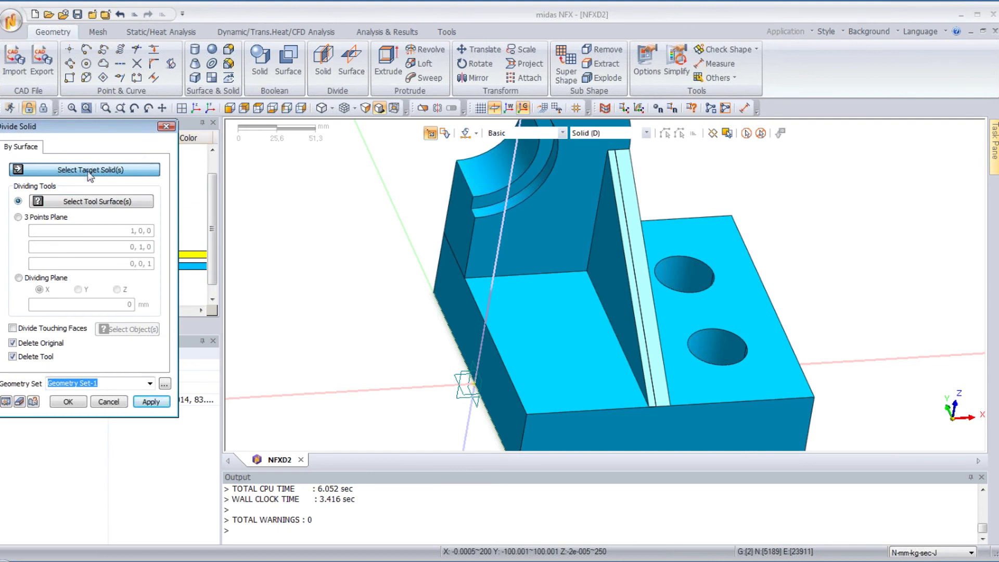
left_click(629, 215)
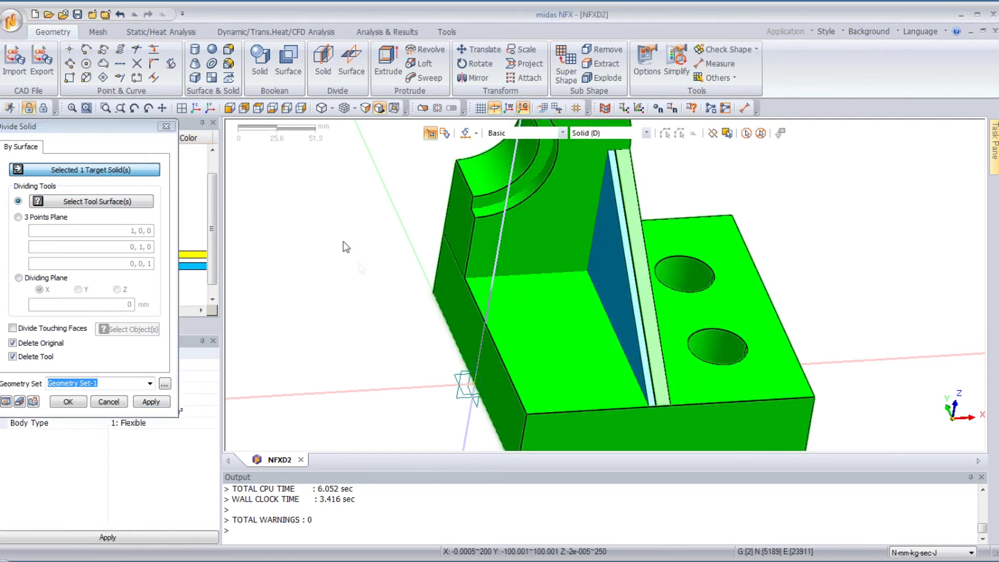
key("Escape")
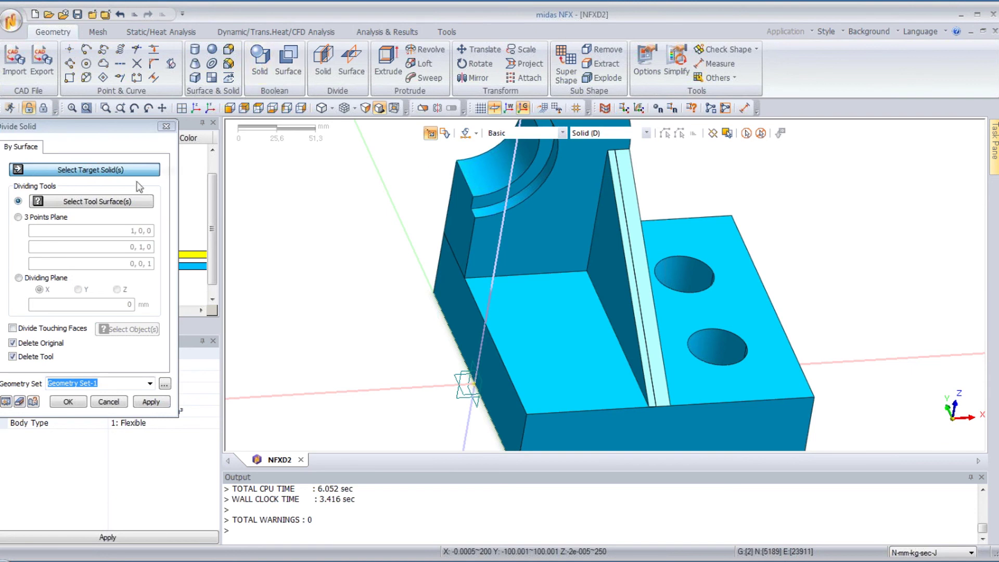
left_click(166, 127)
- Fuse the bracket and the extruded rib slab into one solid with Boolean Fuse, deleting the tool
left_click(260, 57)
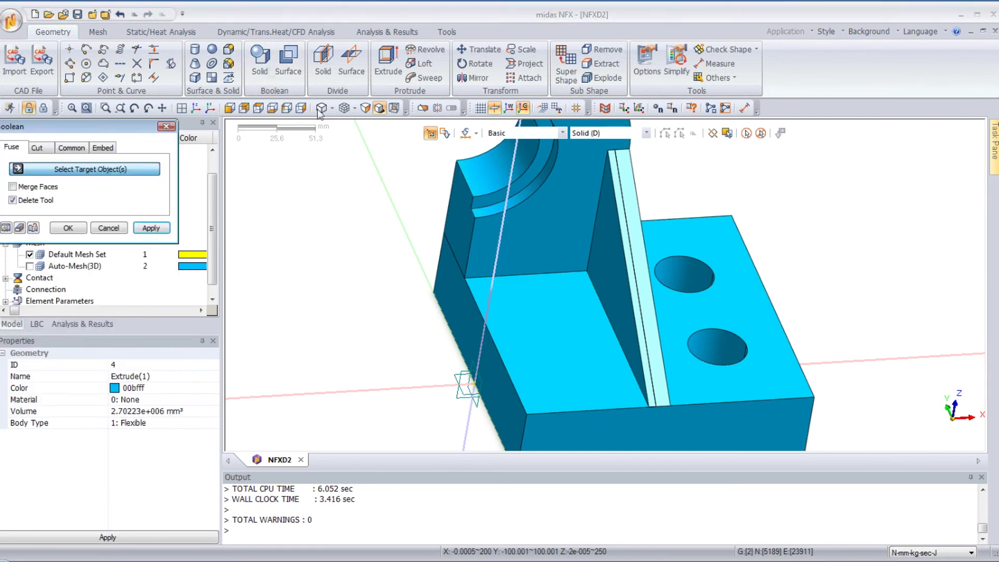
left_click(580, 233)
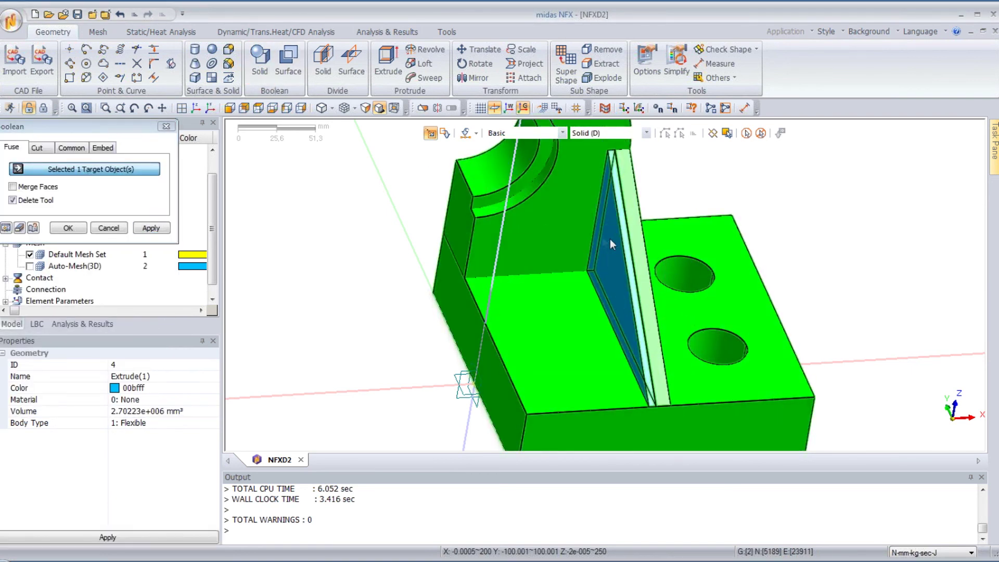
left_click(613, 240)
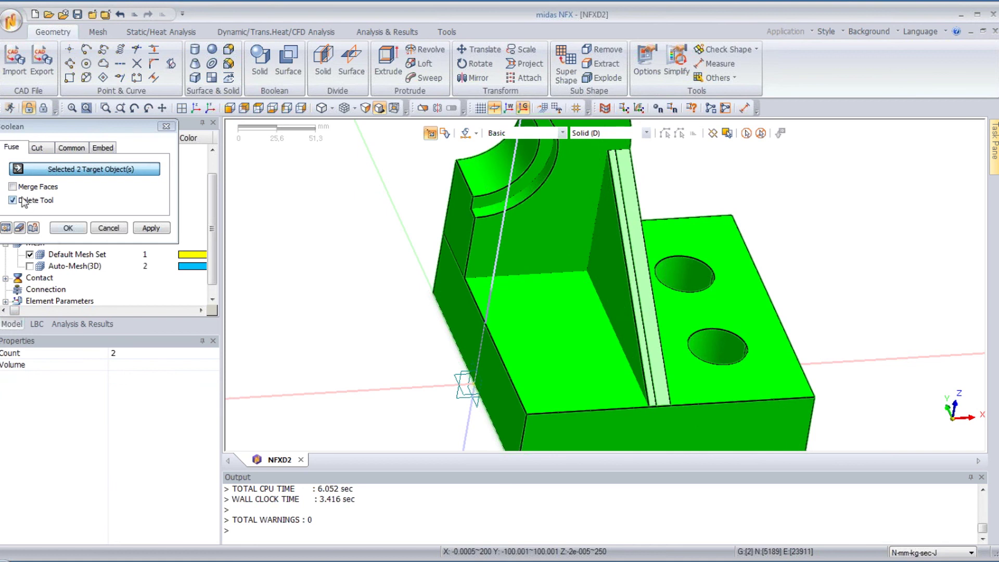
left_click(67, 228)
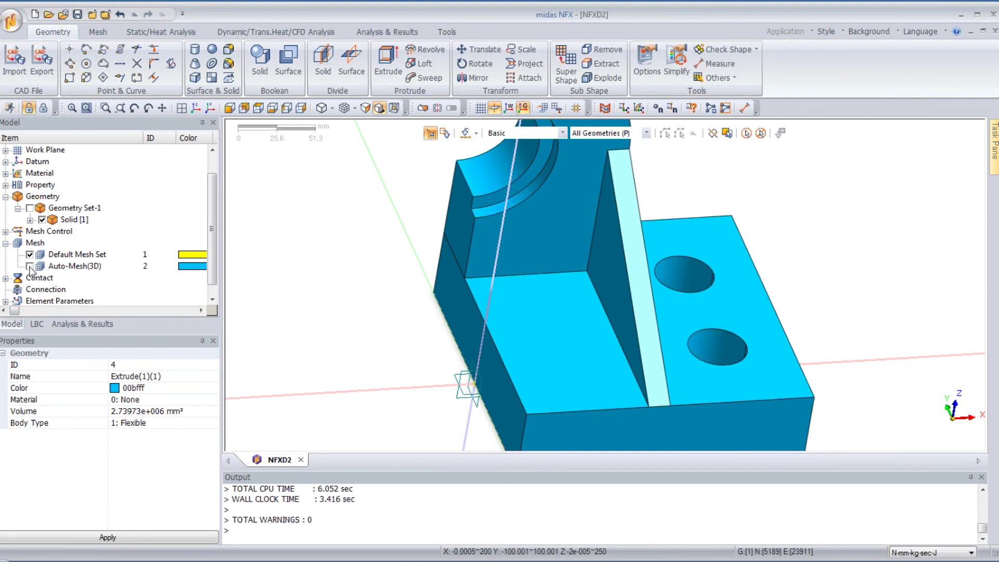
- Show the outdated Auto-Mesh(3D) mesh set and delete it
left_click(30, 267)
left_click(73, 266)
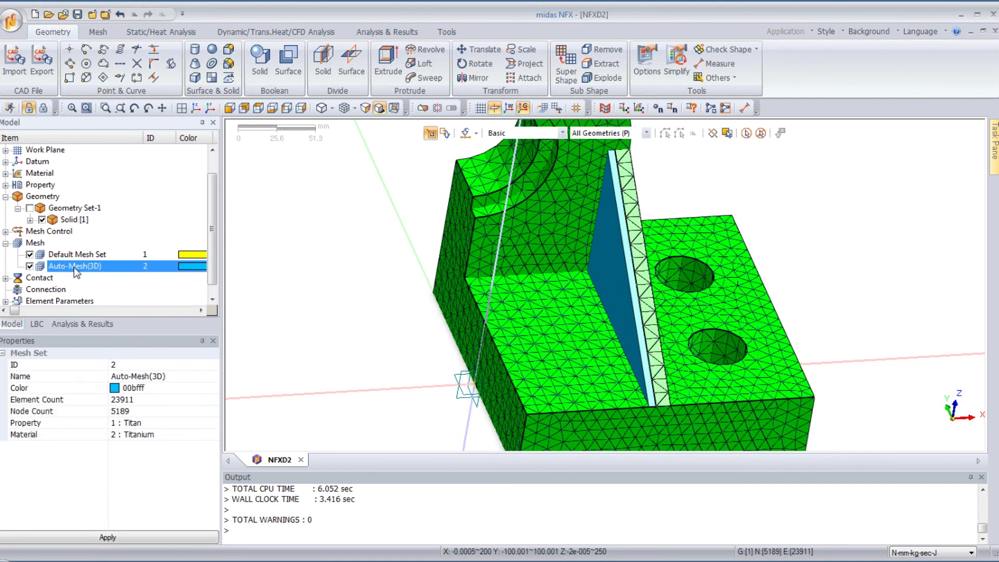
key("Delete")
key("Return")
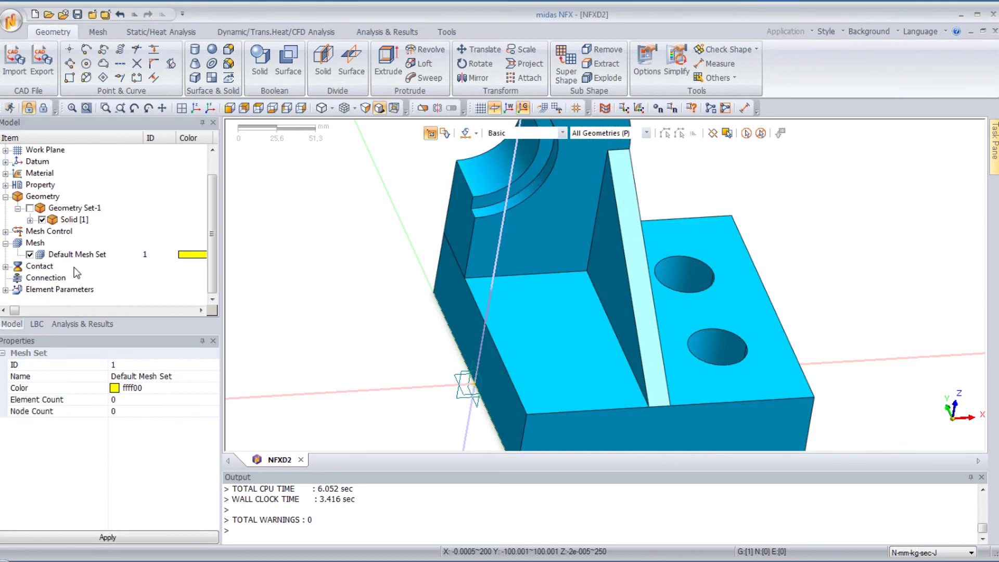
- Generate a High Speed Tetra mesh on the fused solid with size 9.44, property Titan and Higher-Order Element turned off
scroll(472, 319, "down", 3)
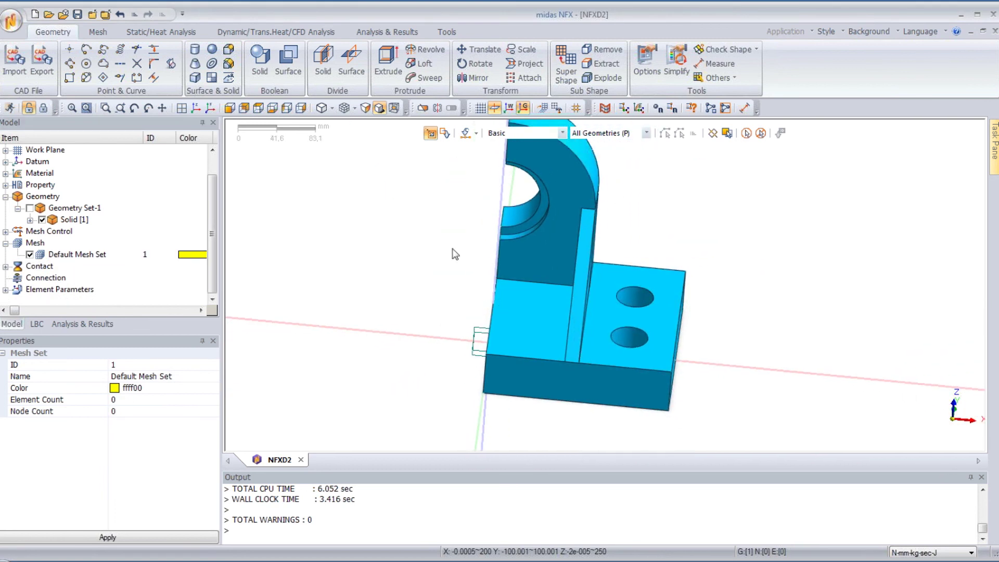
left_click(97, 32)
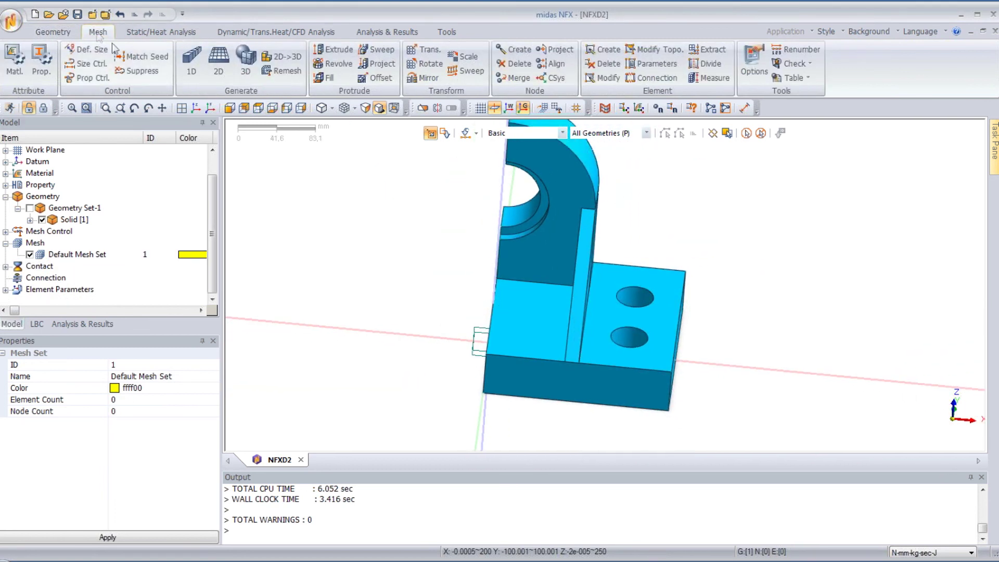
left_click(246, 60)
left_click(532, 284)
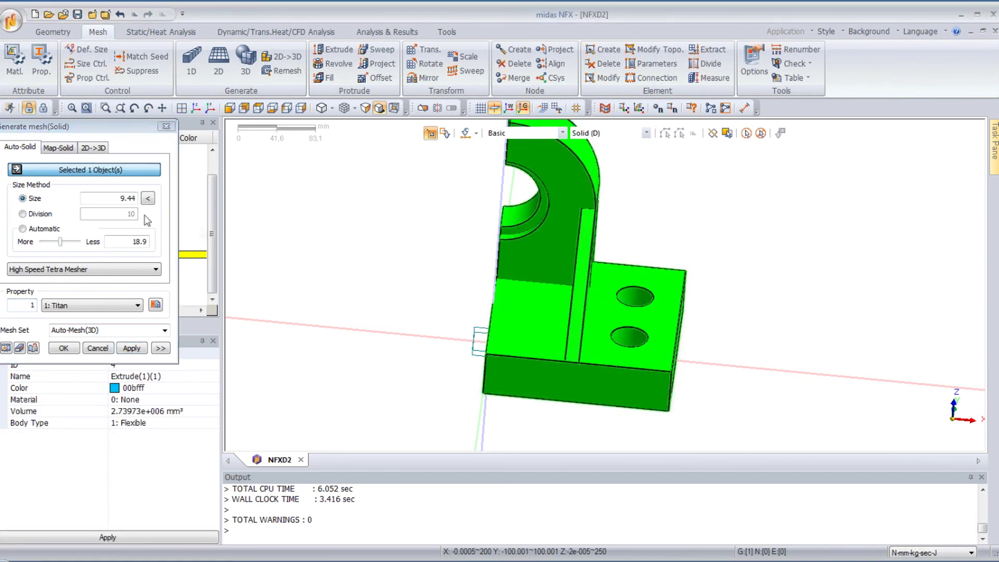
left_click(160, 348)
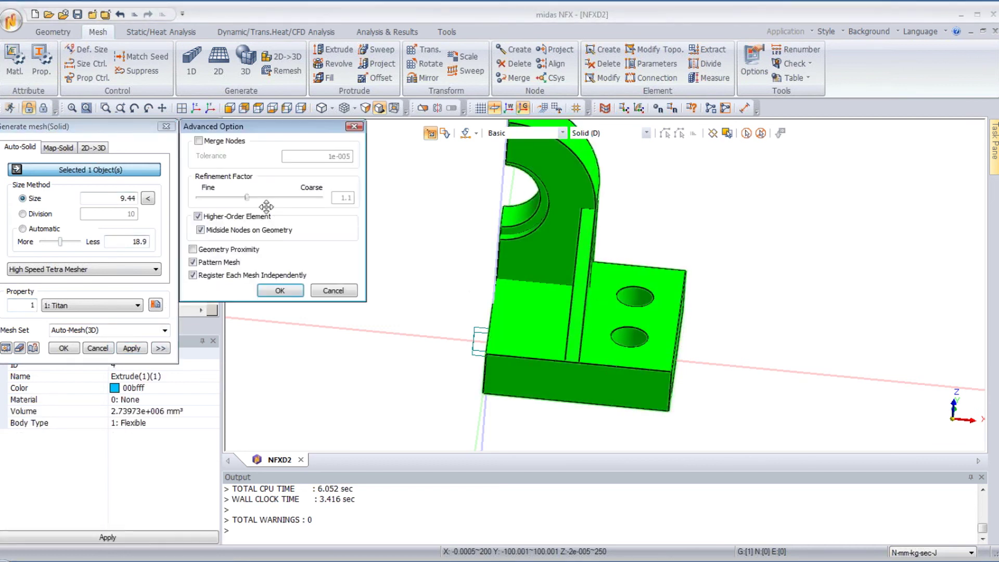
left_click(198, 216)
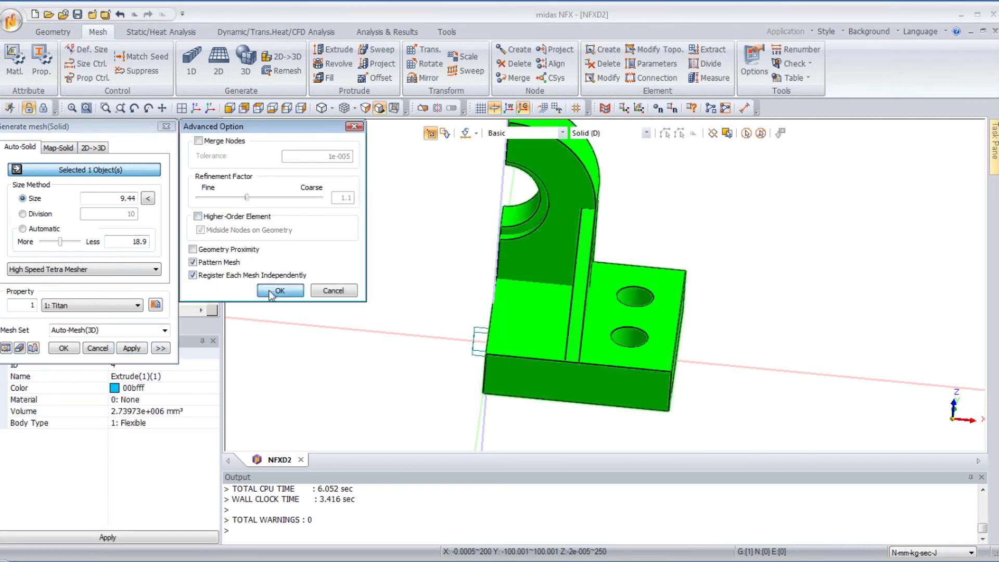
left_click(280, 290)
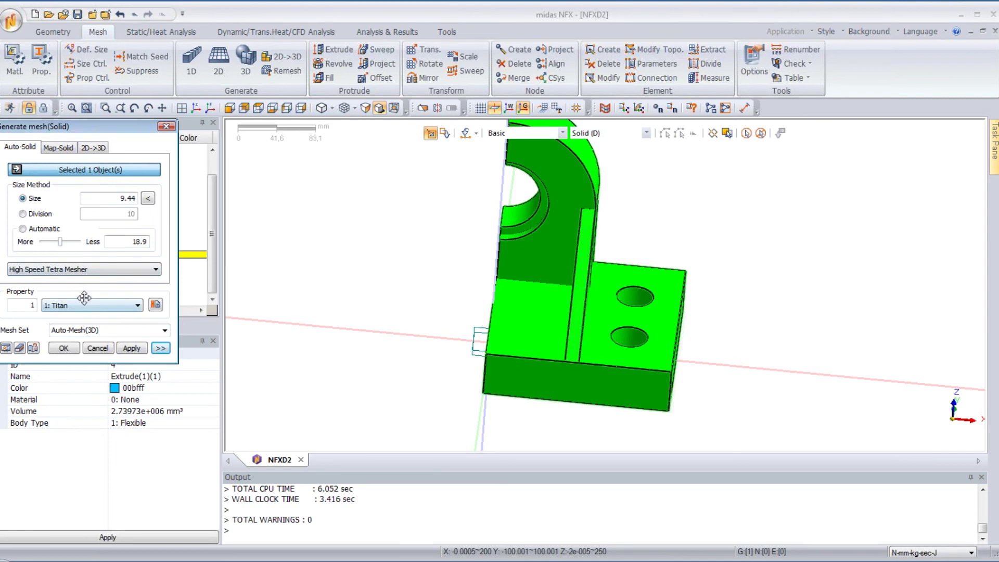
left_click(64, 347)
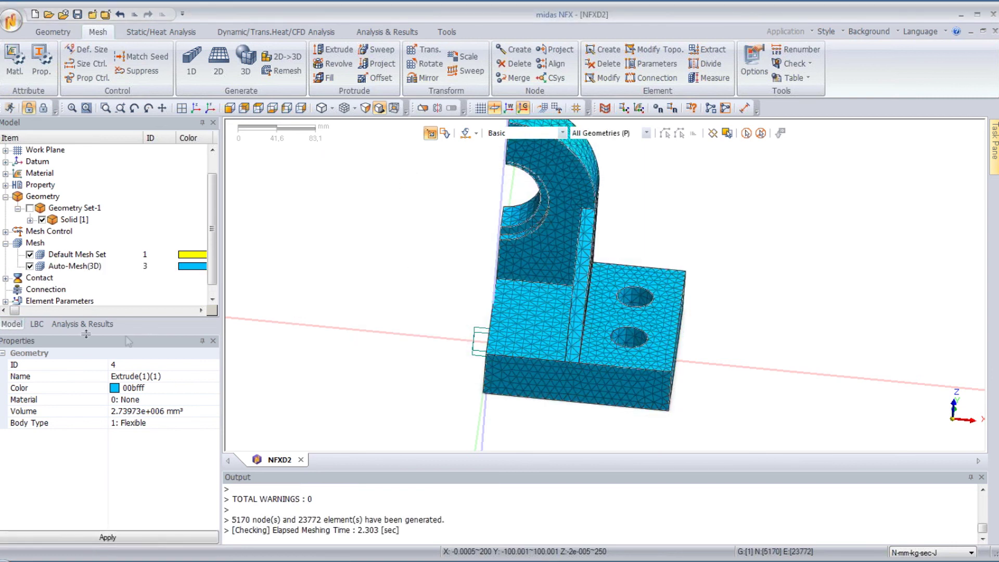
- Edit the Linear Static-1 analysis case so that the new Auto-Mesh(3D) set belongs to its active part sets
left_click(72, 323)
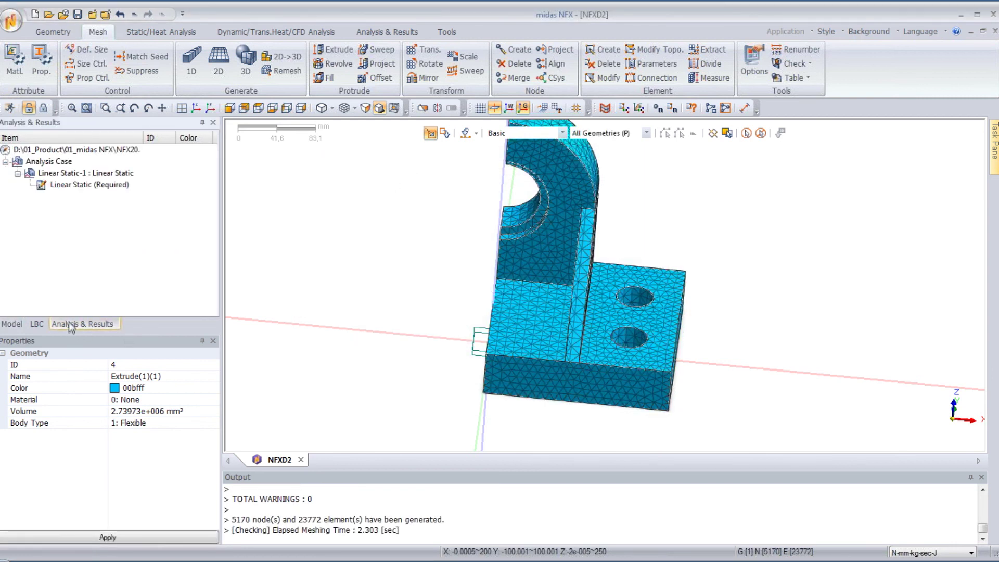
right_click(63, 176)
left_click(89, 277)
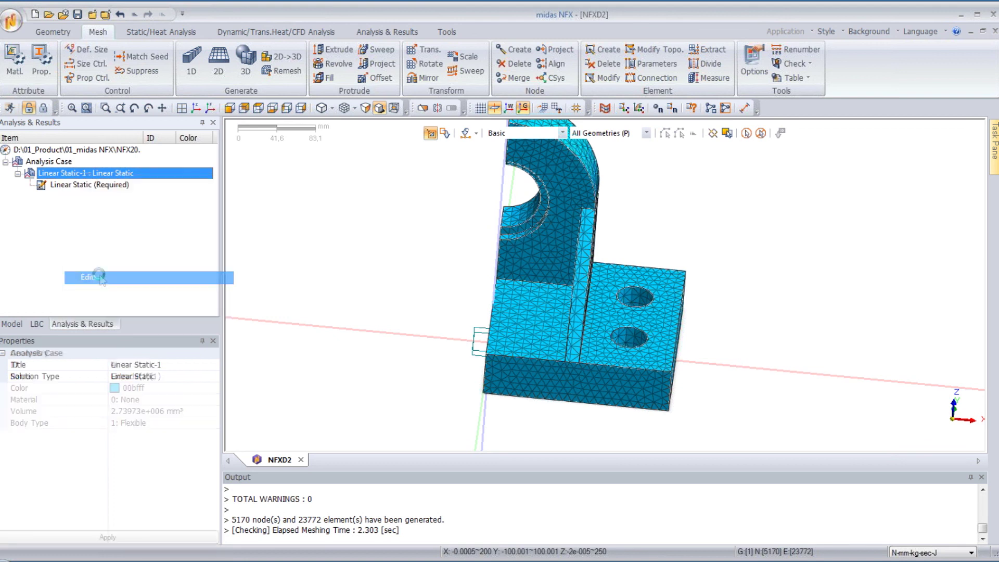
left_click_drag(323, 213, 330, 215)
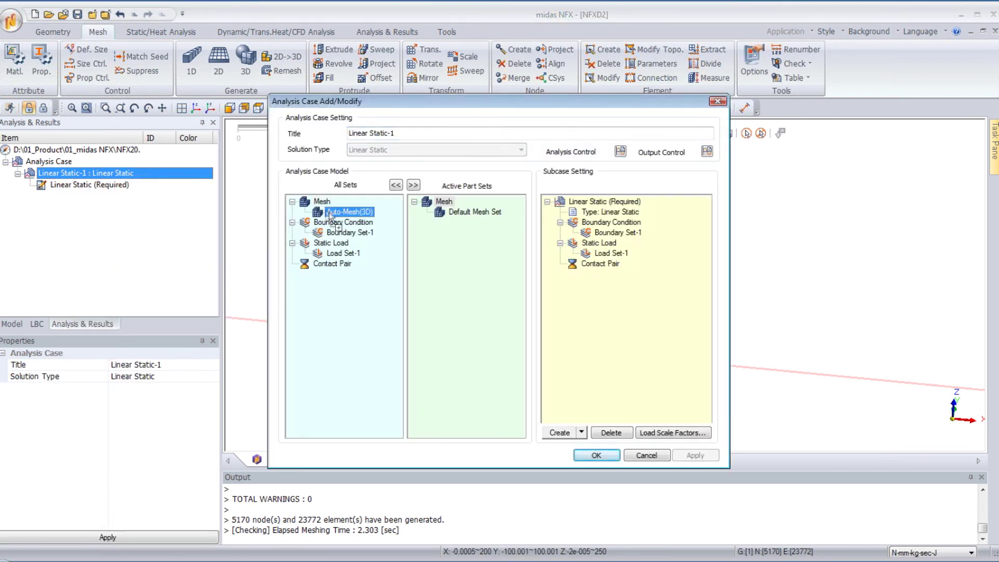
left_click_drag(466, 236, 482, 237)
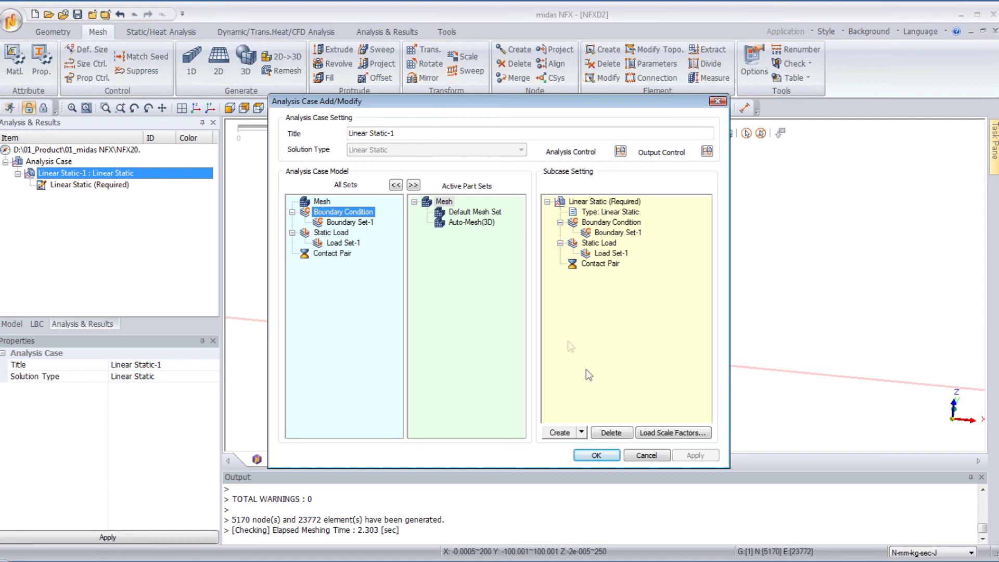
left_click(597, 456)
- Solve the Linear Static-1 case and display the total displacement contour, viewing the thickened rib up close
right_click(115, 174)
left_click(140, 180)
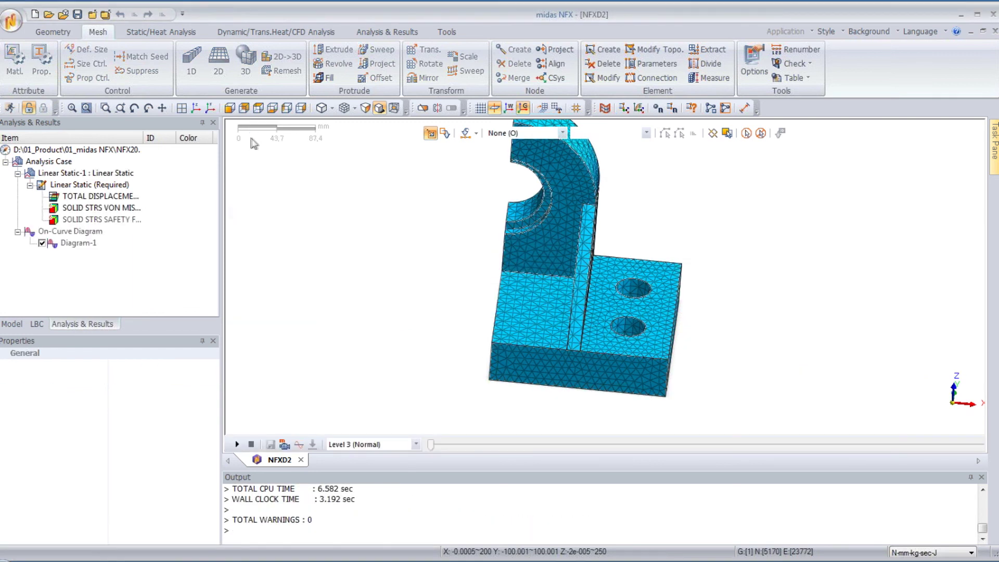
double_click(80, 197)
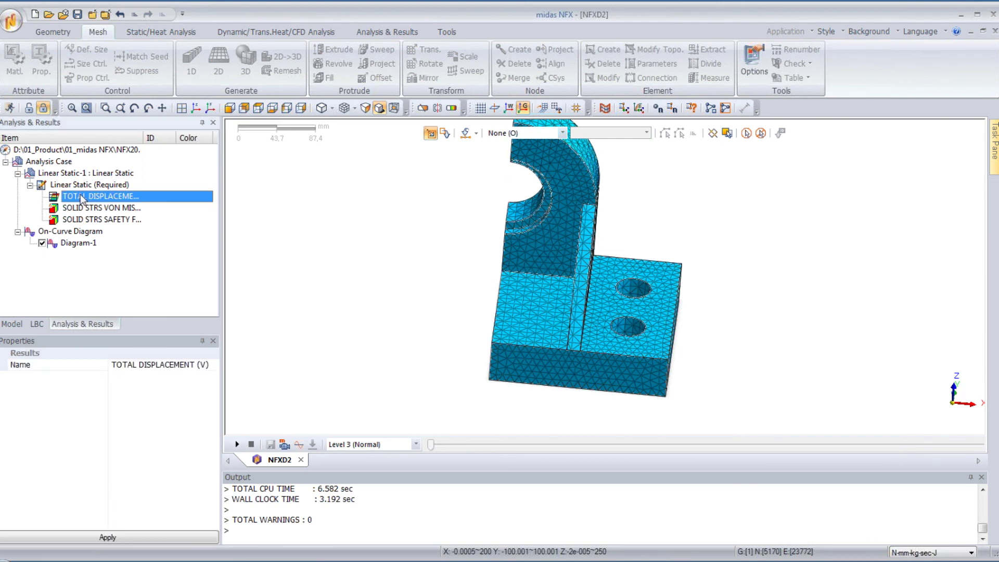
scroll(494, 258, "up", 3)
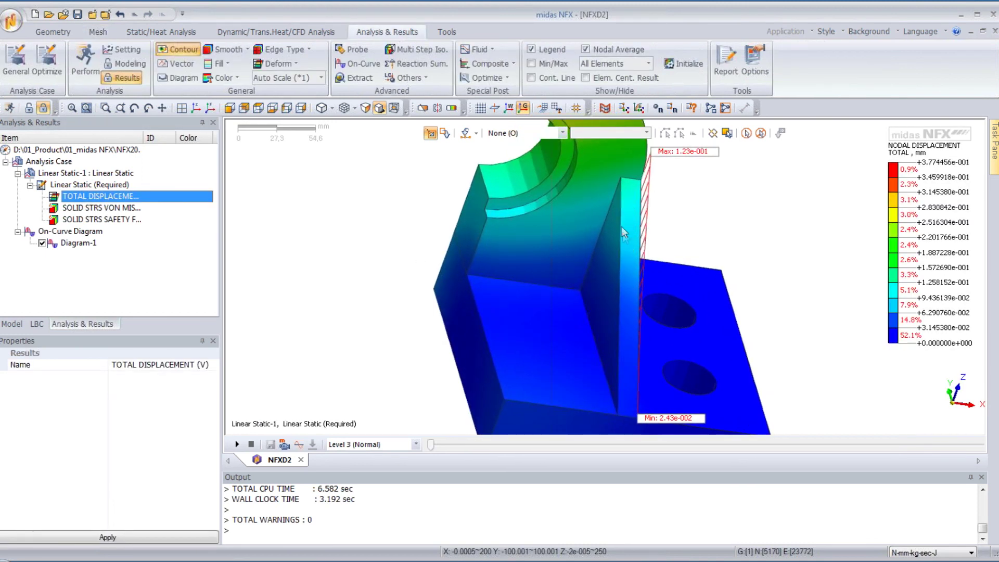
- Display the solid von Mises stress contour and examine the stress along the thickened rib and around the whole bracket
double_click(125, 210)
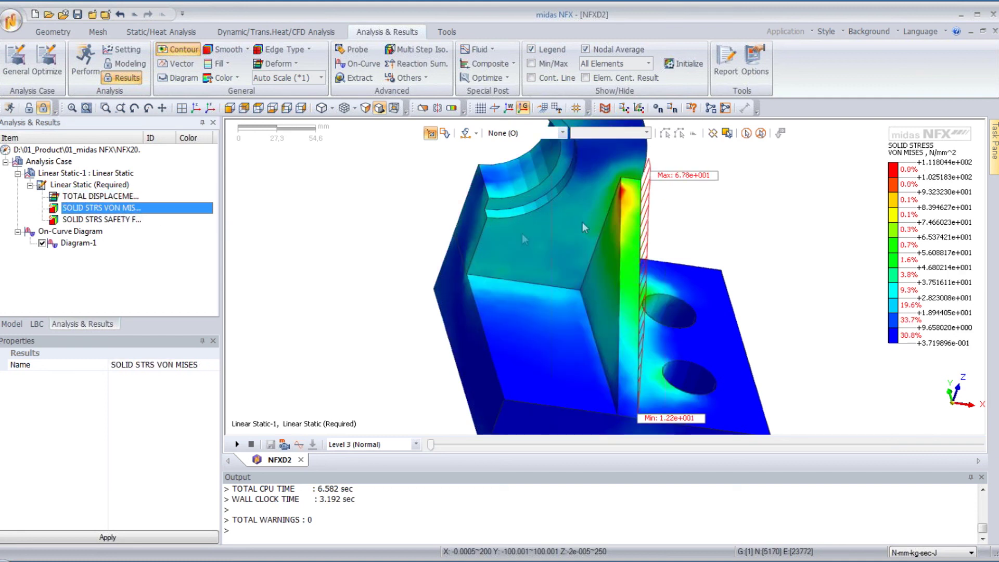
scroll(618, 220, "up", 3)
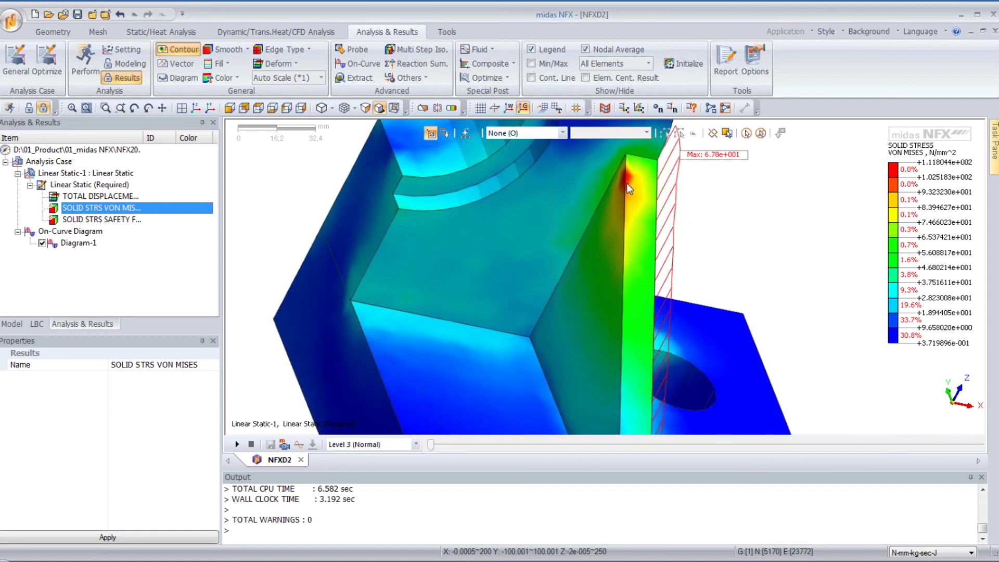
middle_click_drag(619, 206, 445, 383)
scroll(573, 214, "down", 3)
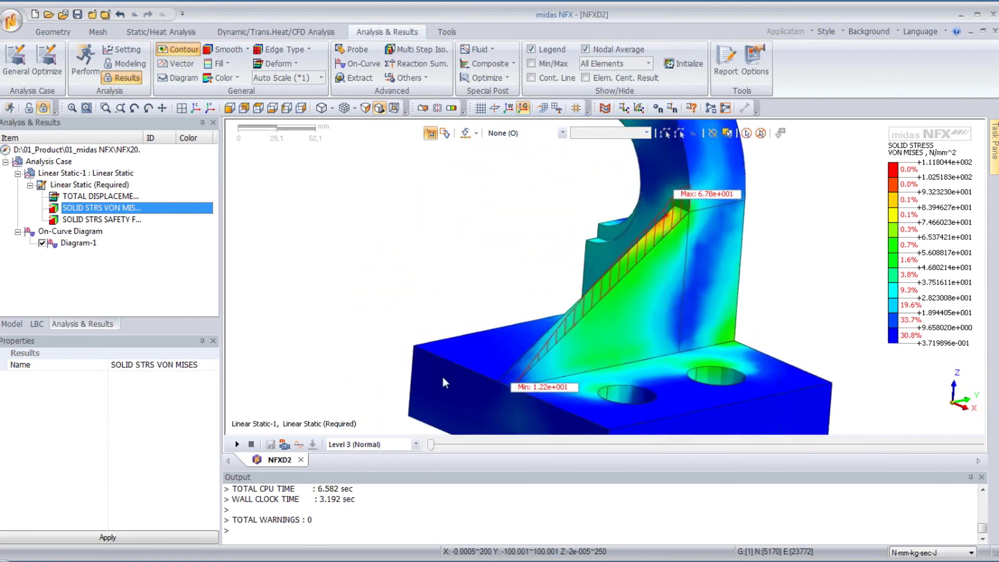
middle_click_drag(449, 355, 516, 275)
scroll(516, 248, "down", 3)
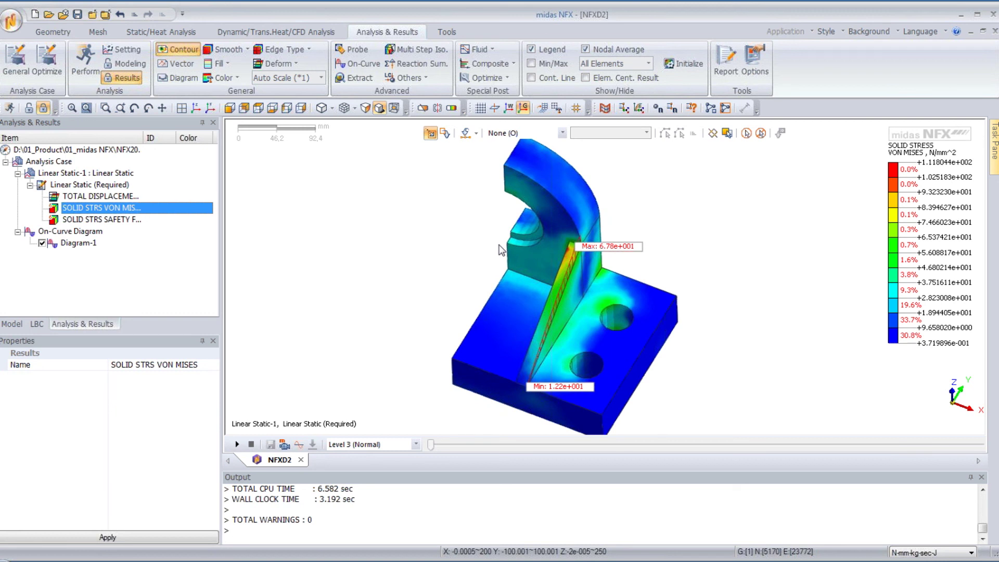
middle_click_drag(509, 229, 576, 273)
scroll(513, 229, "down", 1)
scroll(542, 242, "up", 2)
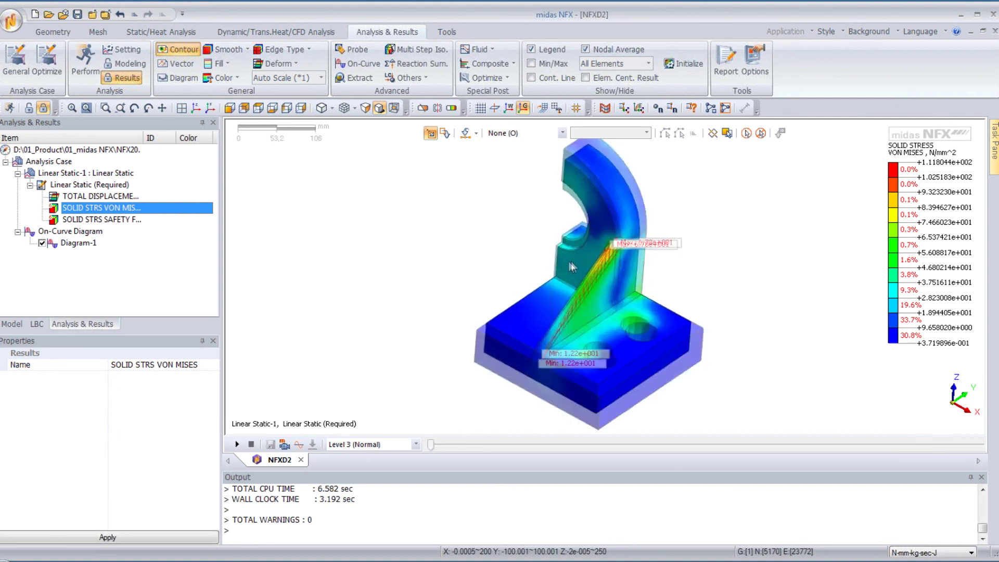
scroll(544, 240, "down", 1)
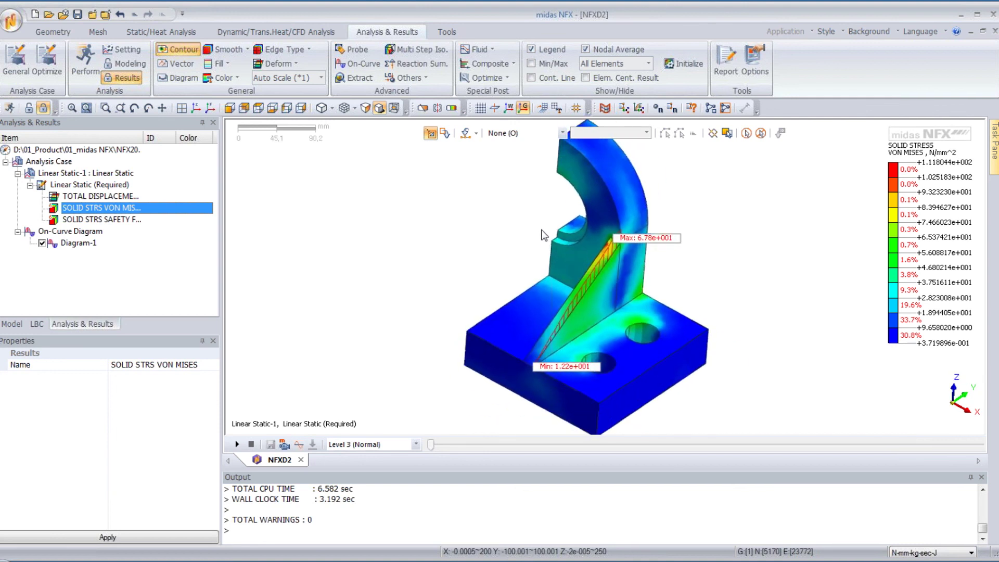